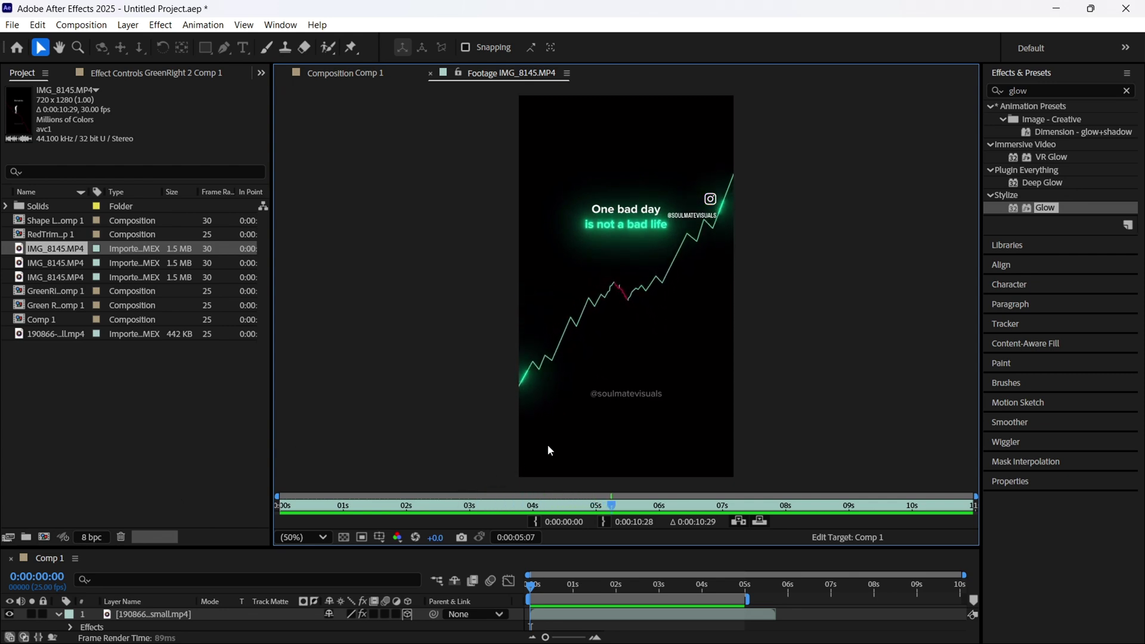
- Play through the reference footage IMG_8145.MP4, examining the walking figure, the glowing graph line and the zoom-out
{"action": "left_click_drag", "start_coordinate": [476, 486], "coordinate": [351, 488]}
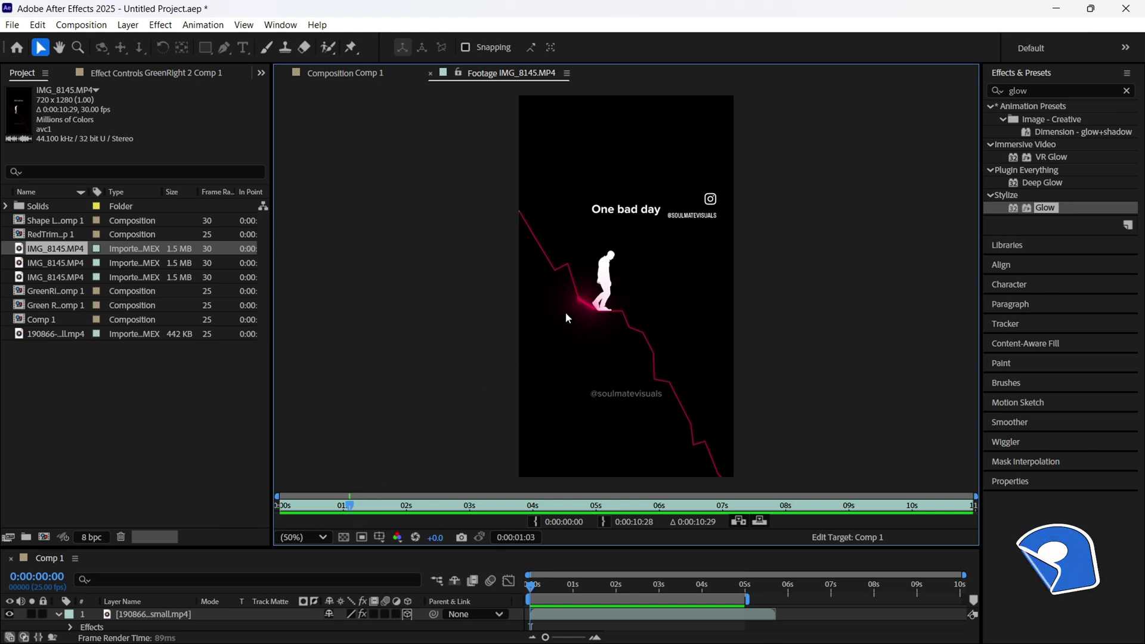
{"action": "key", "text": "space"}
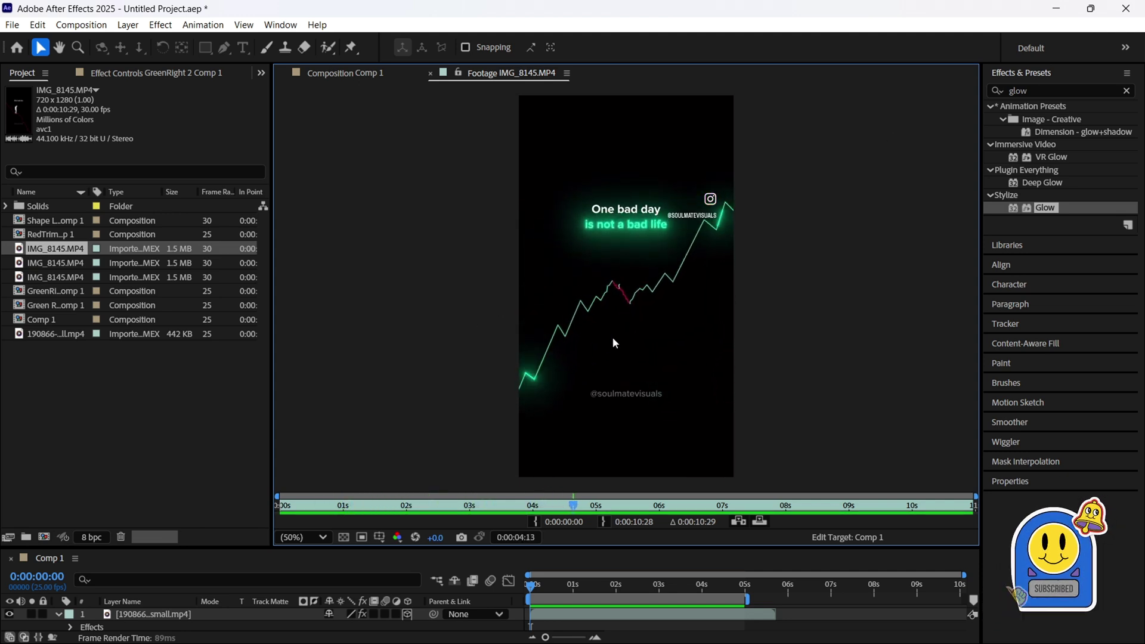
{"action": "left_click_drag", "start_coordinate": [538, 496], "coordinate": [404, 508]}
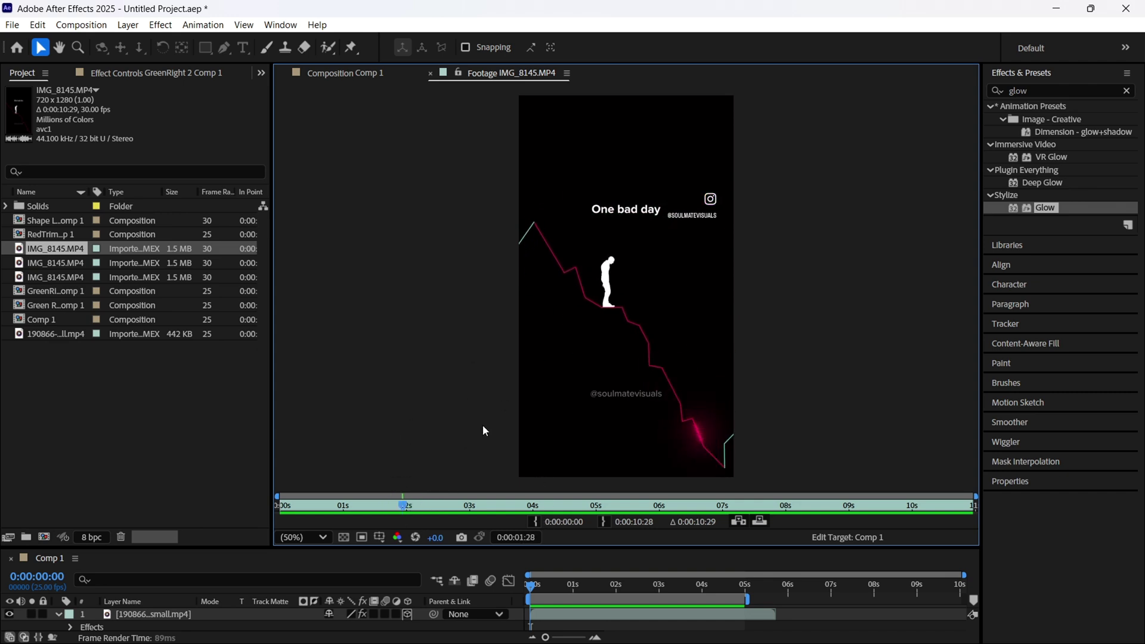
{"action": "key", "text": "space"}
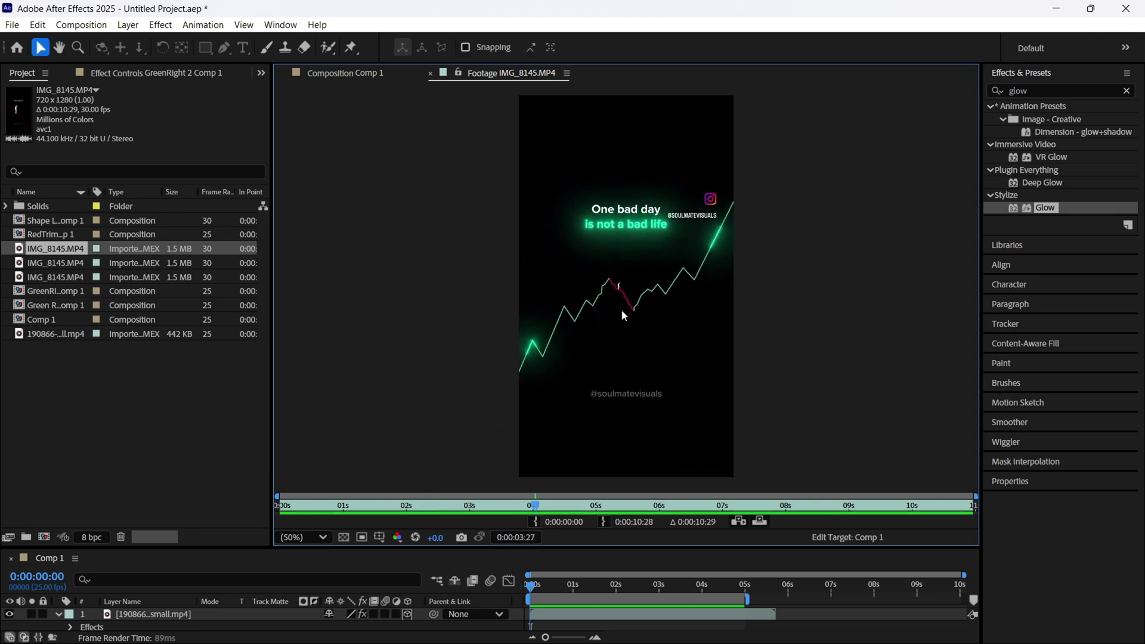
{"action": "key", "text": "space"}
{"action": "left_click_drag", "start_coordinate": [561, 508], "coordinate": [267, 504]}
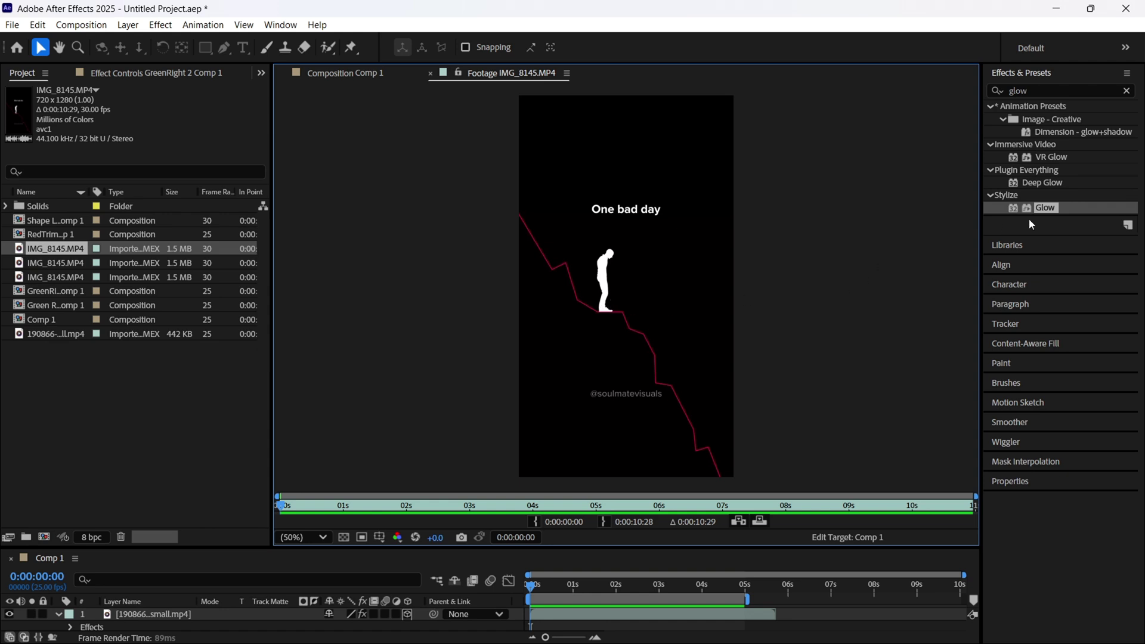
{"action": "key", "text": "space"}
- Examine the finished graph in Comp 1 and enlarge the timeline area to inspect its layers
{"action": "left_click_drag", "start_coordinate": [600, 548], "coordinate": [572, 478]}
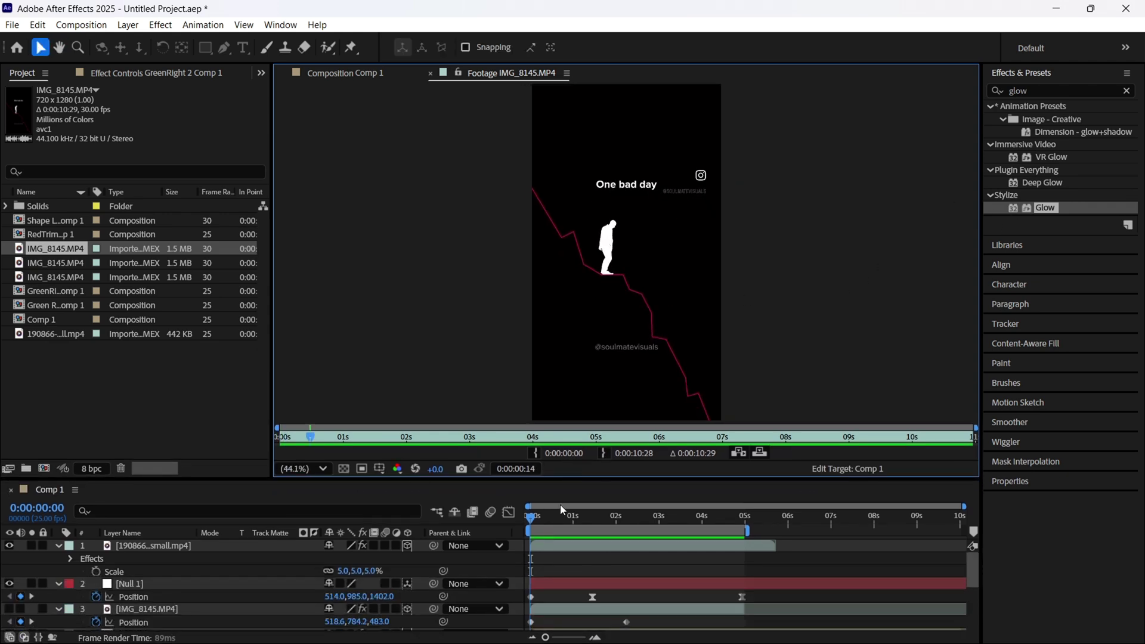
{"action": "left_click", "coordinate": [349, 74]}
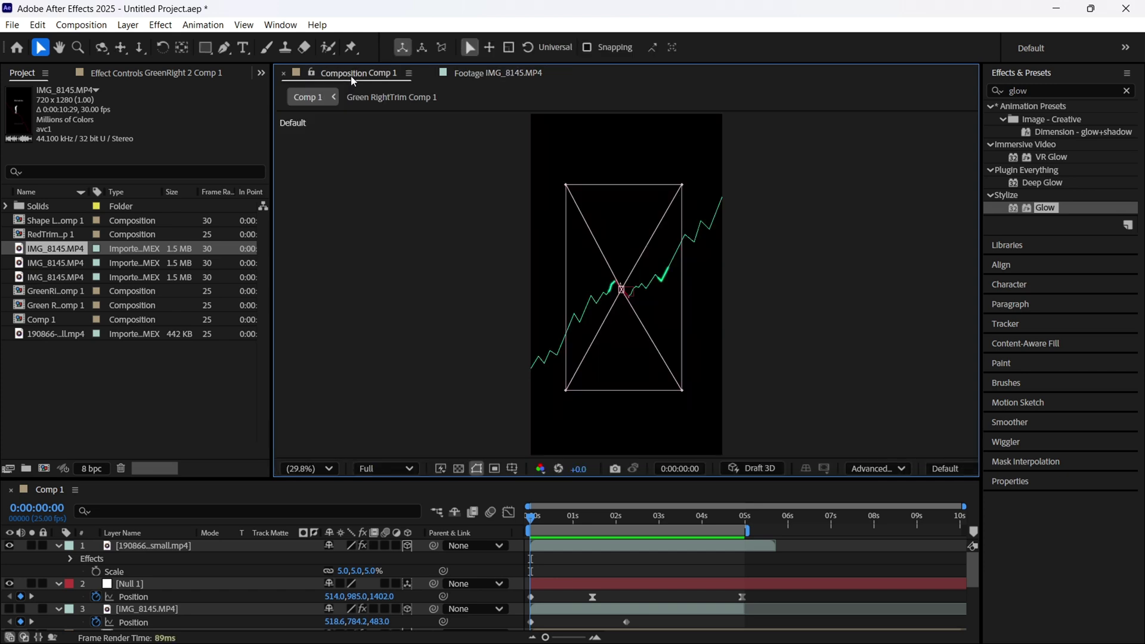
{"action": "left_click", "coordinate": [667, 178]}
{"action": "left_click", "coordinate": [811, 180]}
{"action": "left_click_drag", "start_coordinate": [245, 480], "coordinate": [225, 379]}
{"action": "scroll", "coordinate": [198, 519], "scroll_direction": "down", "scroll_amount": 1}
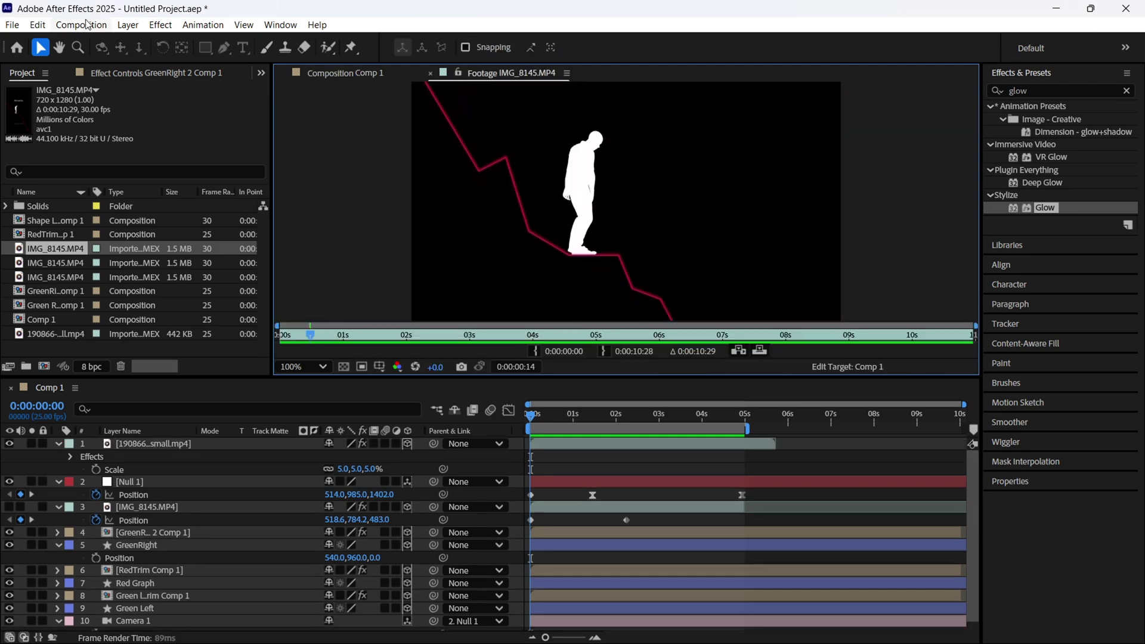
- Create a new composition with the Social Media Portrait HD 1080x1920 30 fps preset
{"action": "left_click", "coordinate": [81, 24]}
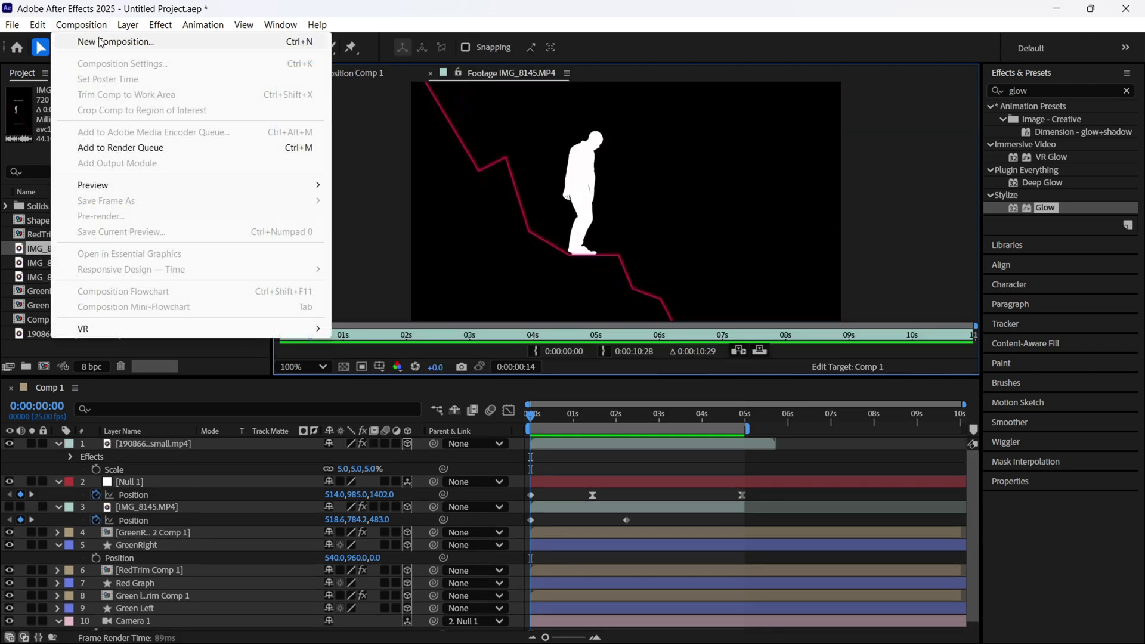
{"action": "left_click", "coordinate": [100, 42]}
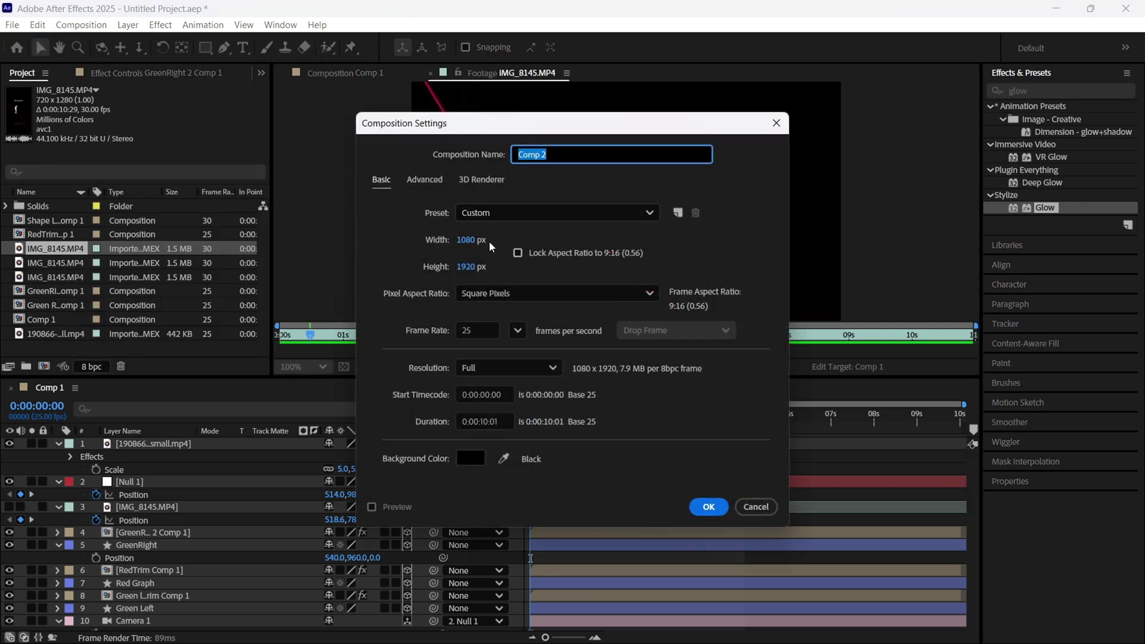
{"action": "left_click", "coordinate": [506, 213]}
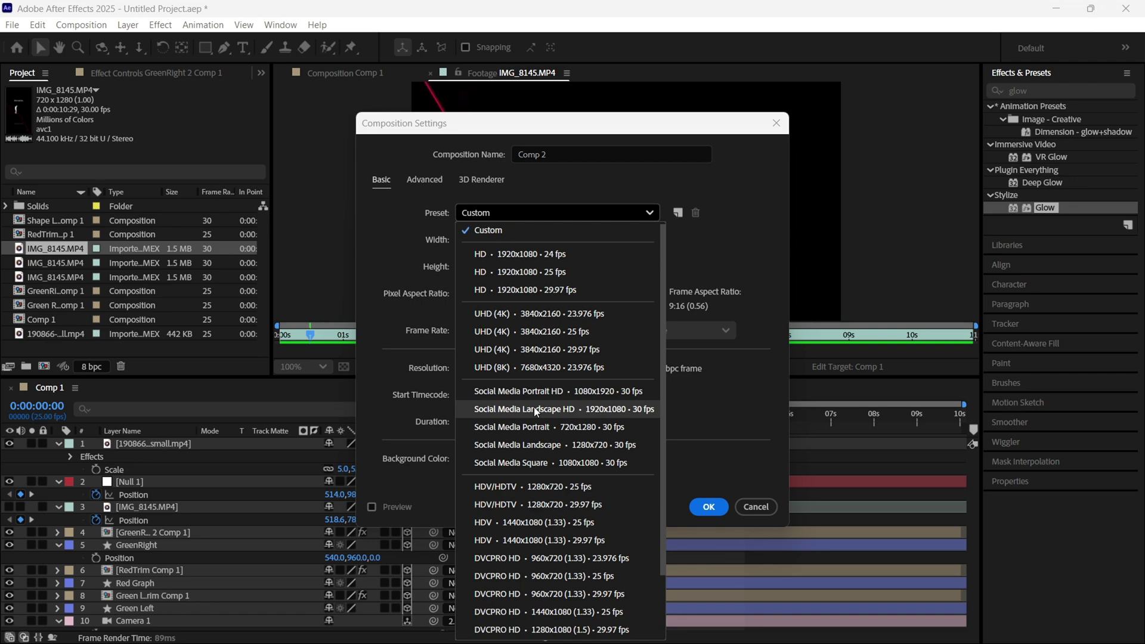
{"action": "left_click", "coordinate": [523, 391]}
{"action": "left_click", "coordinate": [706, 506]}
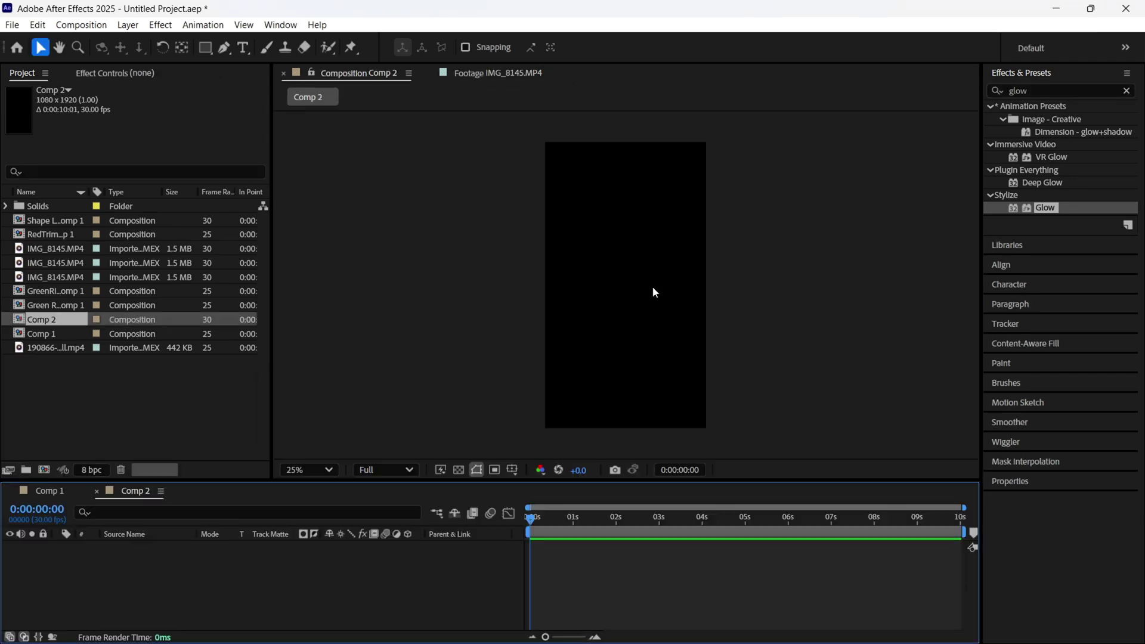
- Compare the graph in Comp 1 with the zoomed-out graph in the reference footage, and return to Comp 2
{"action": "left_click", "coordinate": [223, 46]}
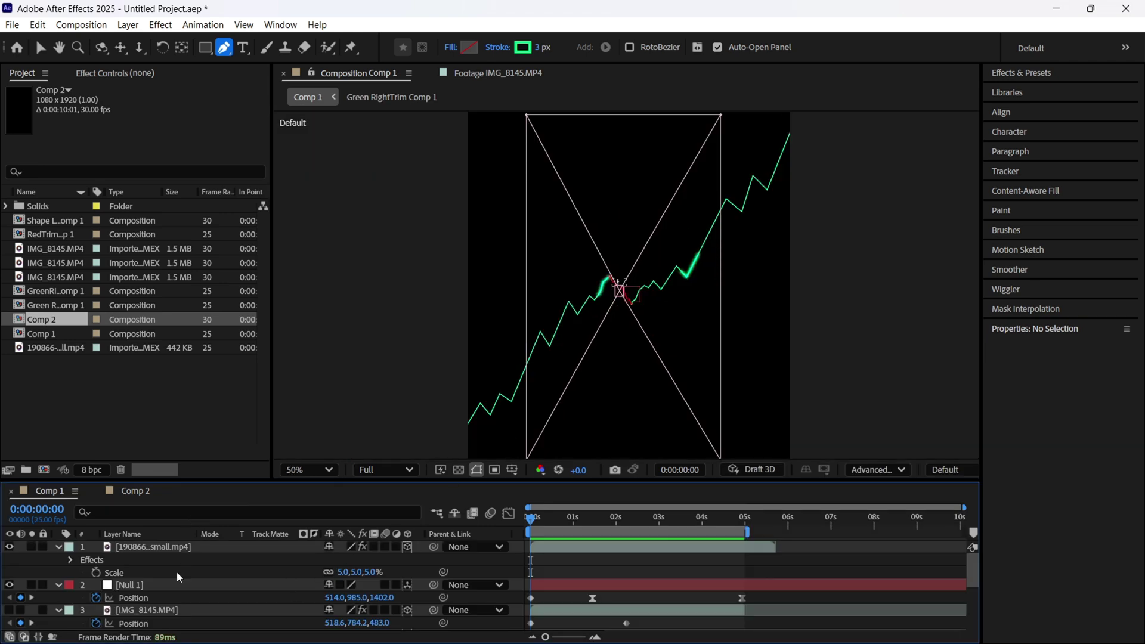
{"action": "left_click", "coordinate": [471, 76]}
{"action": "scroll", "coordinate": [579, 220], "scroll_direction": "down", "scroll_amount": 1}
{"action": "left_click", "coordinate": [641, 518]}
{"action": "left_click_drag", "start_coordinate": [642, 521], "coordinate": [633, 519]}
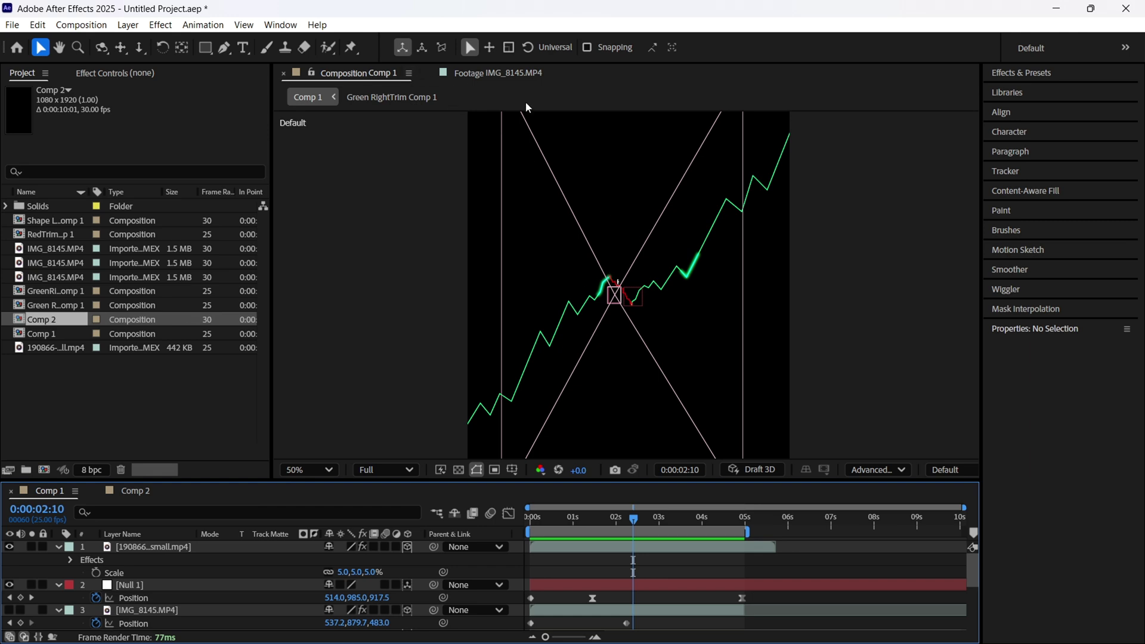
{"action": "left_click", "coordinate": [454, 78]}
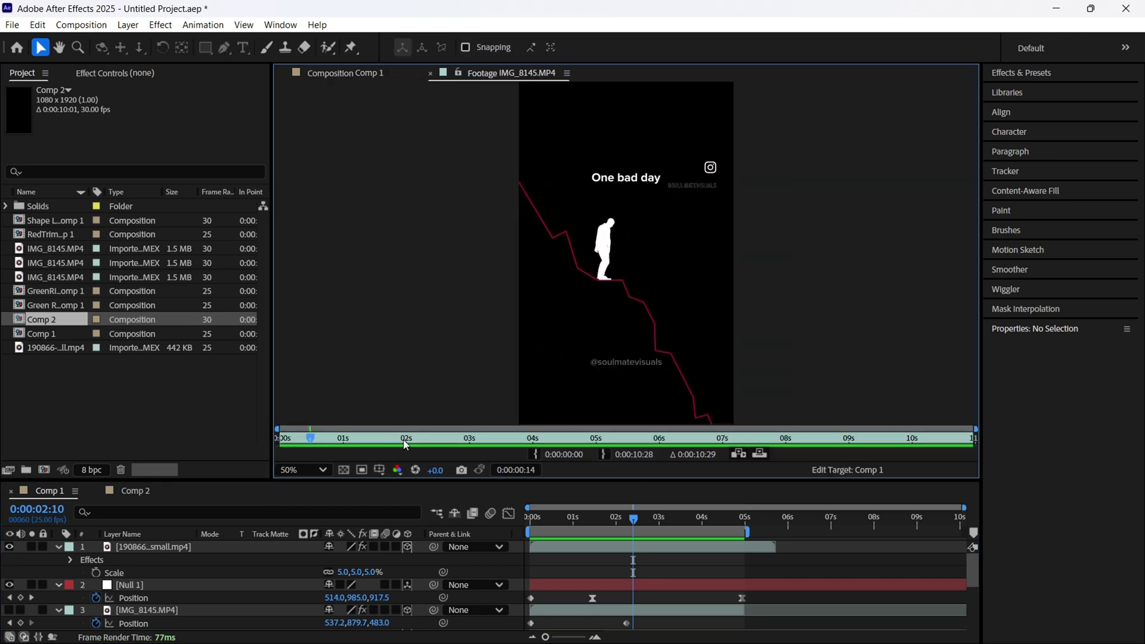
{"action": "left_click_drag", "start_coordinate": [404, 441], "coordinate": [605, 439]}
{"action": "left_click", "coordinate": [332, 74]}
{"action": "left_click", "coordinate": [135, 490]}
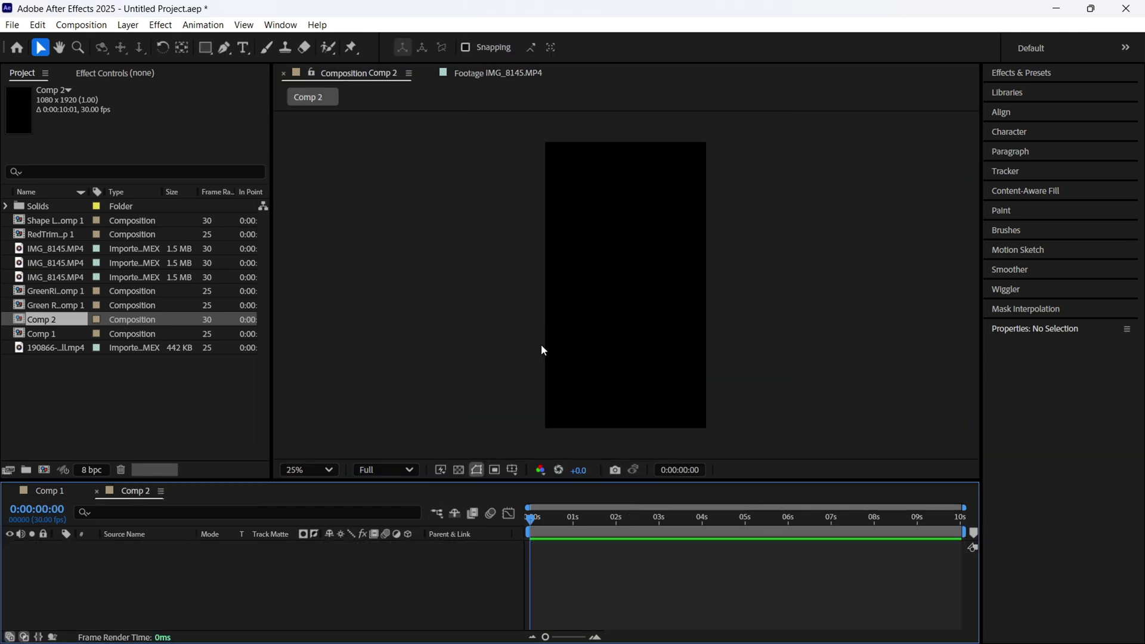
{"action": "key", "text": "g"}
{"action": "left_click", "coordinate": [530, 368]}
{"action": "left_click", "coordinate": [570, 326]}
{"action": "left_click", "coordinate": [593, 348]}
{"action": "key", "text": "ctrl+z"}
{"action": "key", "text": "ctrl+z"}
{"action": "key", "text": "ctrl+z"}
{"action": "key", "text": "ctrl+z"}
{"action": "key", "text": "ctrl+z"}
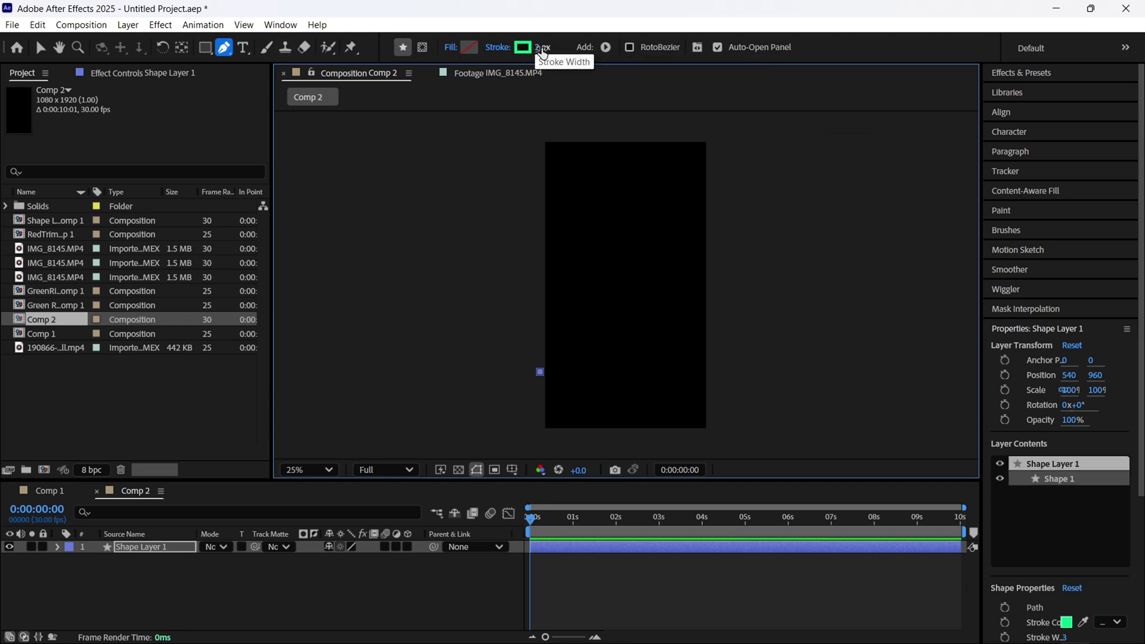
- Draw a rising green zigzag line with the Pen tool, from outside the frame's left edge toward the middle
{"action": "scroll", "coordinate": [580, 389], "scroll_direction": "up", "scroll_amount": 2}
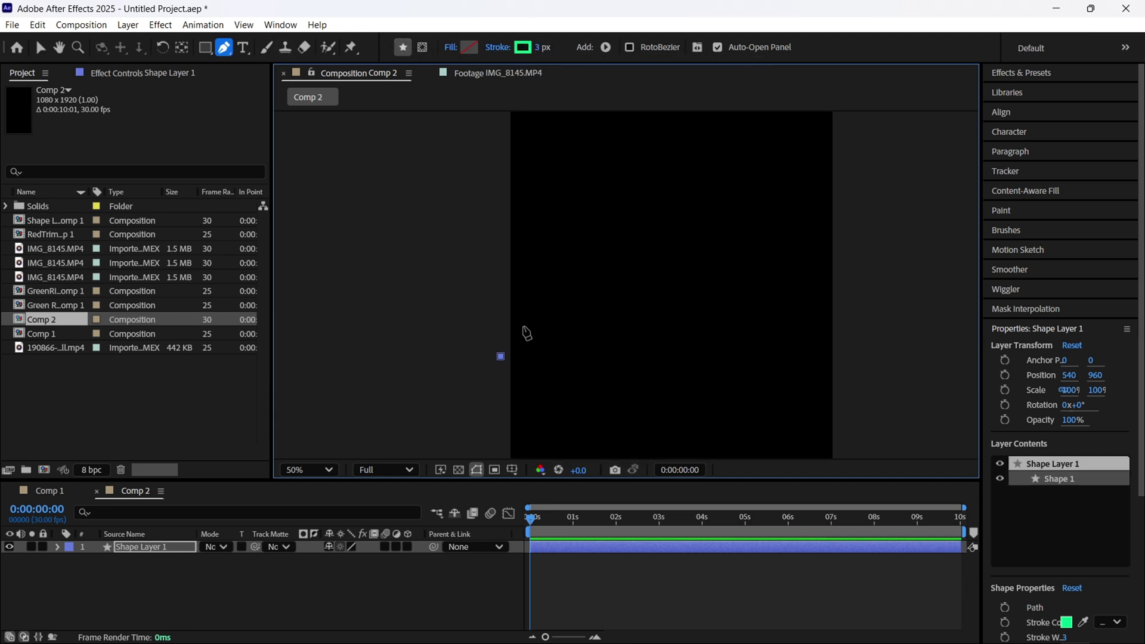
{"action": "left_click", "coordinate": [519, 329]}
{"action": "left_click", "coordinate": [527, 341]}
{"action": "left_click", "coordinate": [540, 330]}
{"action": "scroll", "coordinate": [547, 345], "scroll_direction": "up", "scroll_amount": 2}
{"action": "left_click", "coordinate": [545, 332]}
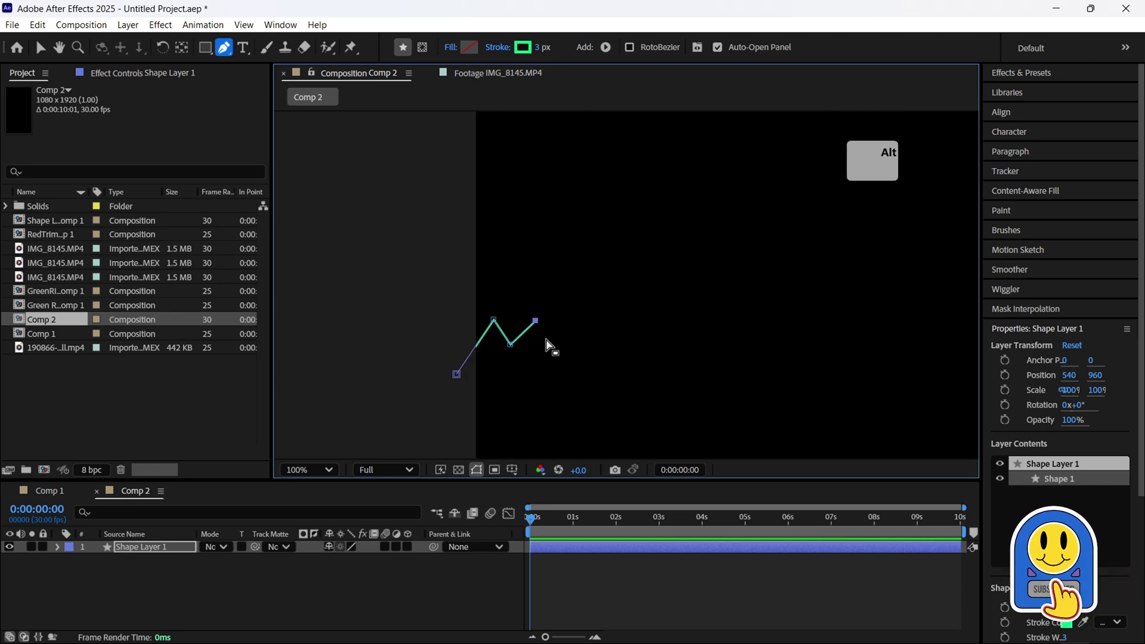
{"action": "left_click", "coordinate": [561, 304]}
{"action": "left_click", "coordinate": [576, 314]}
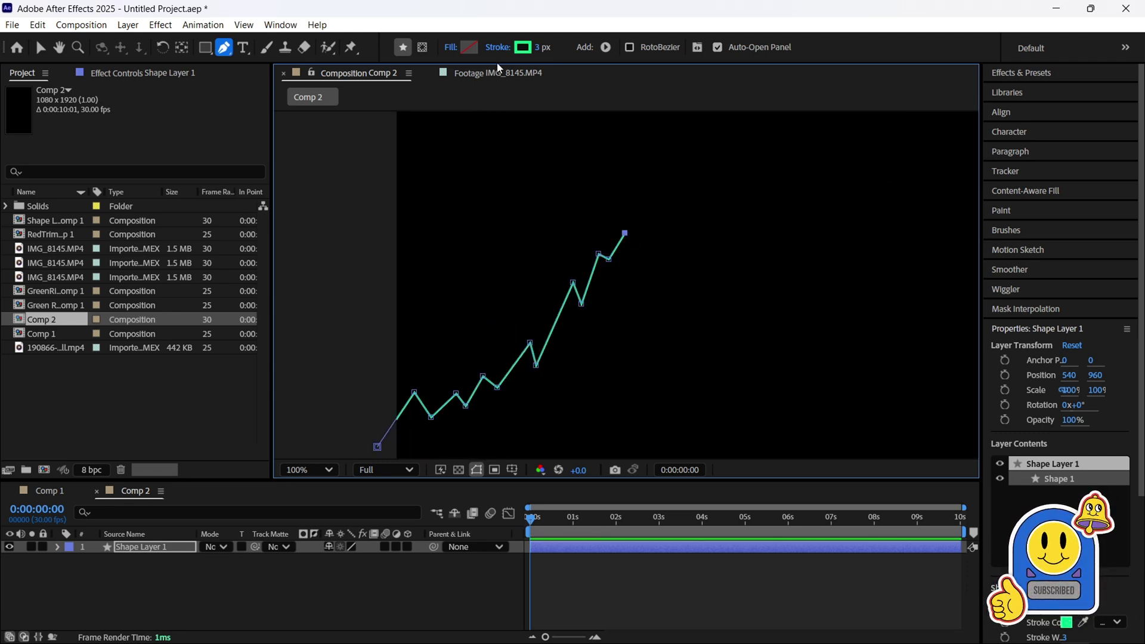
- Check the shape of the graph line closely in the IMG_8145.MP4 reference footage
{"action": "left_click", "coordinate": [497, 72]}
{"action": "key", "text": "alt"}
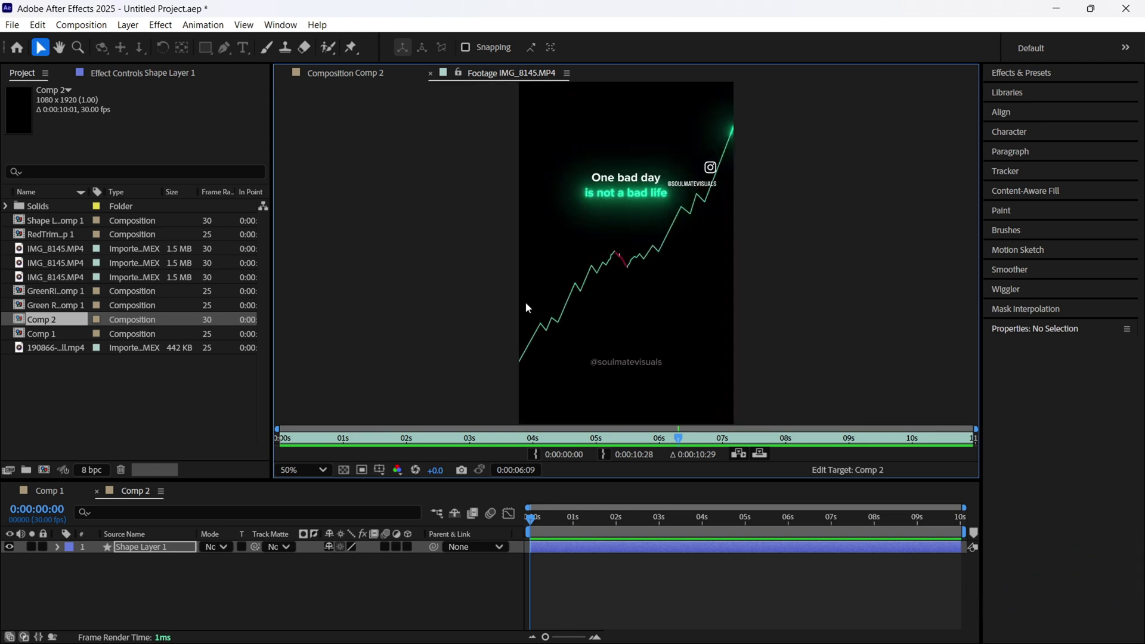
{"action": "key", "text": "alt"}
{"action": "scroll", "coordinate": [613, 268], "scroll_direction": "up", "scroll_amount": 2}
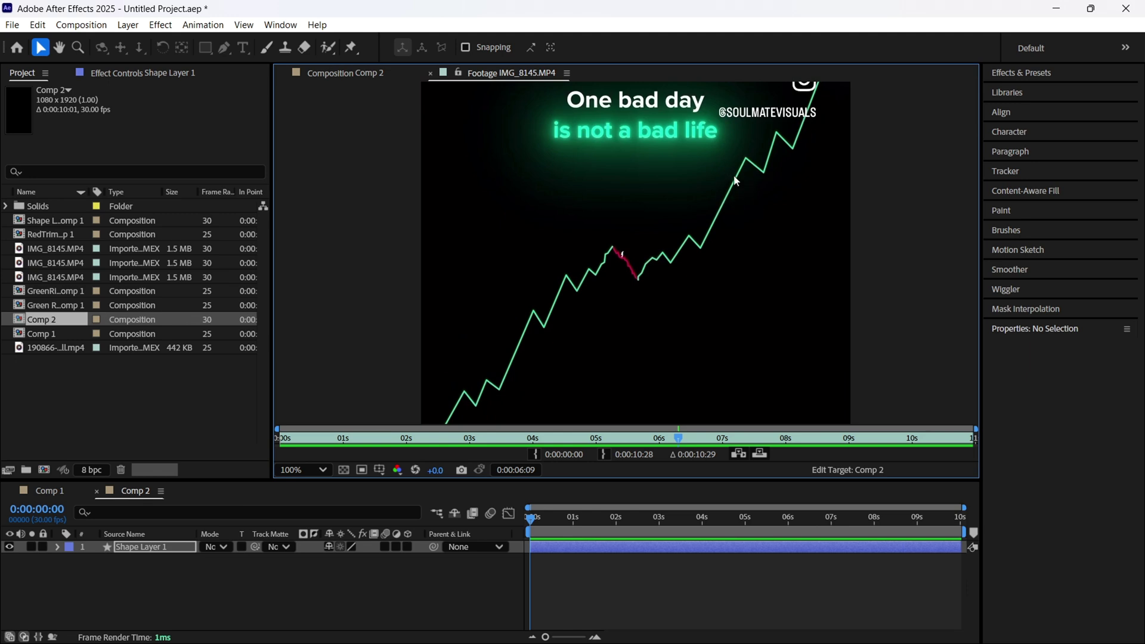
- Deselect the green line in Comp 2 and draw a falling zigzag from its upper end on a new shape layer
{"action": "left_click", "coordinate": [341, 74]}
{"action": "left_click_drag", "start_coordinate": [627, 238], "coordinate": [630, 231]}
{"action": "left_click", "coordinate": [371, 244]}
{"action": "scroll", "coordinate": [645, 263], "scroll_direction": "down", "scroll_amount": 1}
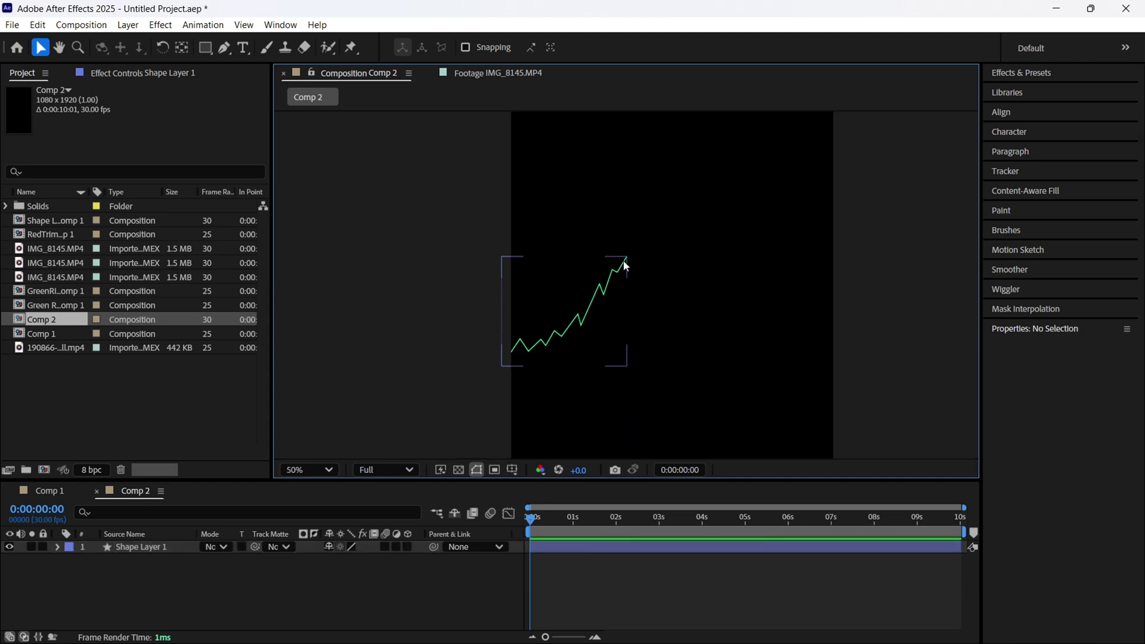
{"action": "key", "text": "g"}
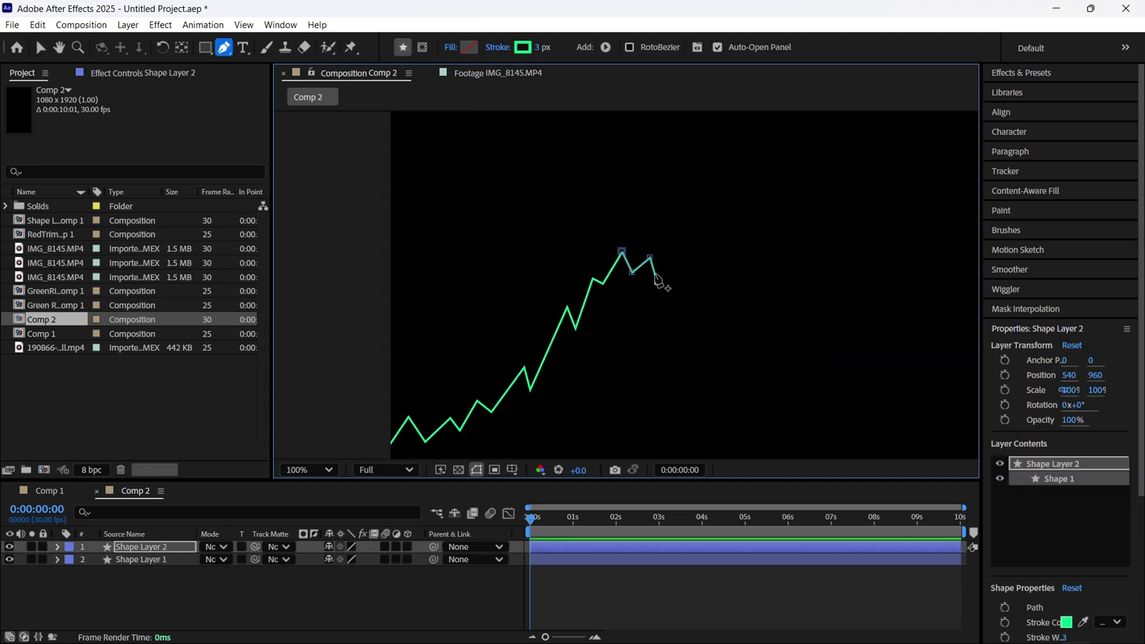
{"action": "left_click_drag", "start_coordinate": [652, 267], "coordinate": [679, 329]}
{"action": "left_click", "coordinate": [669, 303]}
{"action": "left_click", "coordinate": [677, 338]}
{"action": "left_click", "coordinate": [690, 345]}
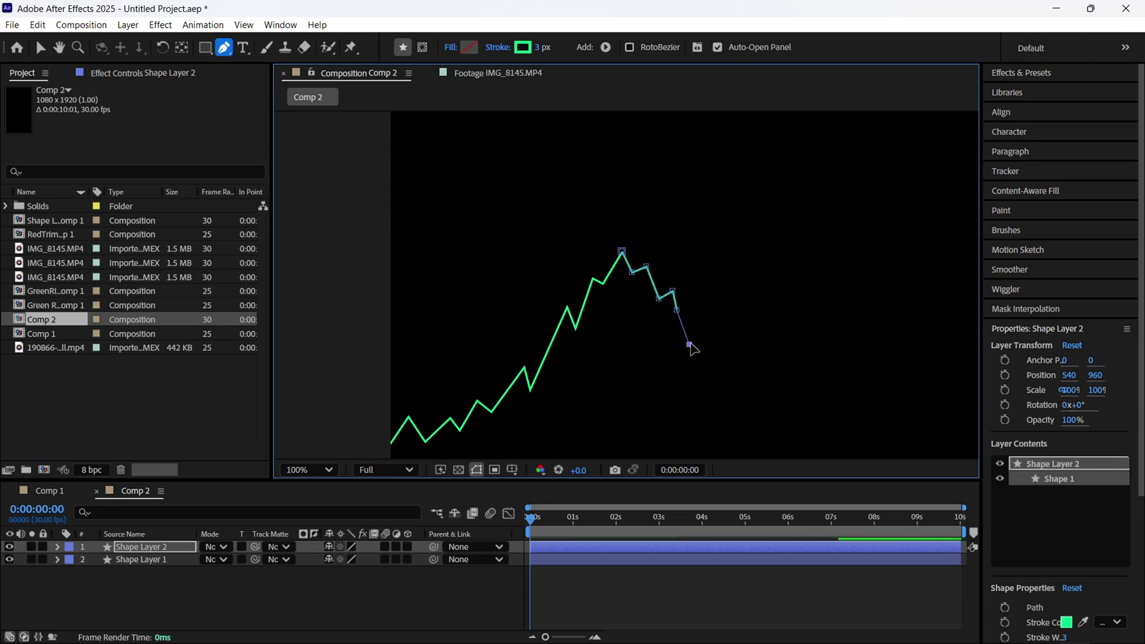
{"action": "left_click_drag", "start_coordinate": [690, 345], "coordinate": [687, 305]}
- Set the falling line's stroke colour to red FF0000 and deselect the layer
{"action": "left_click", "coordinate": [522, 46]}
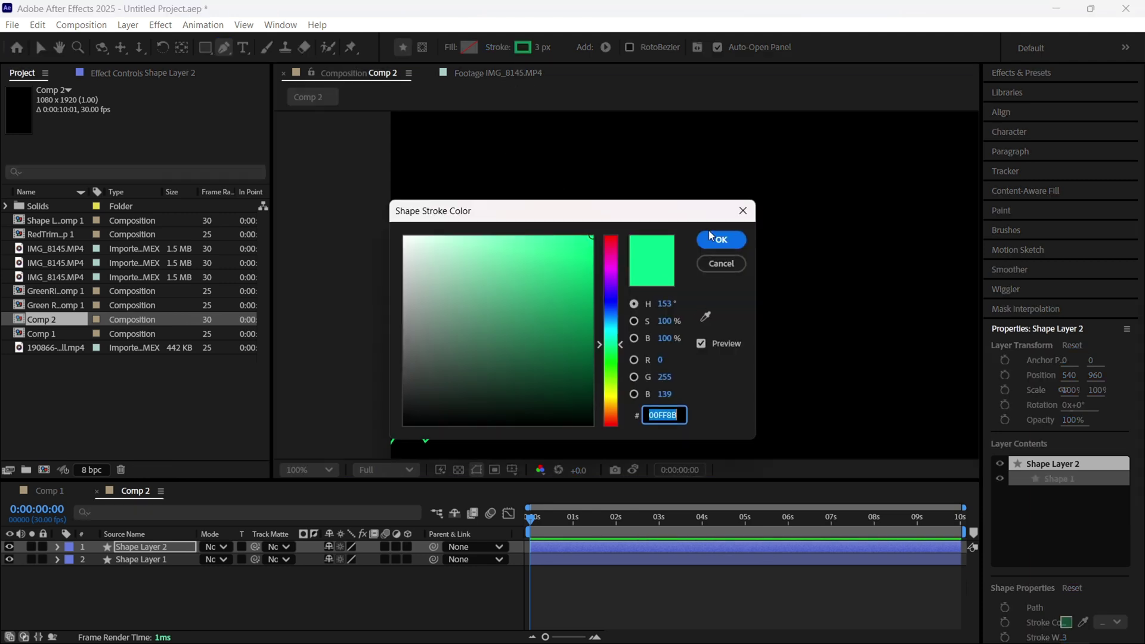
{"action": "left_click_drag", "start_coordinate": [616, 241], "coordinate": [595, 243]}
{"action": "left_click", "coordinate": [721, 240]}
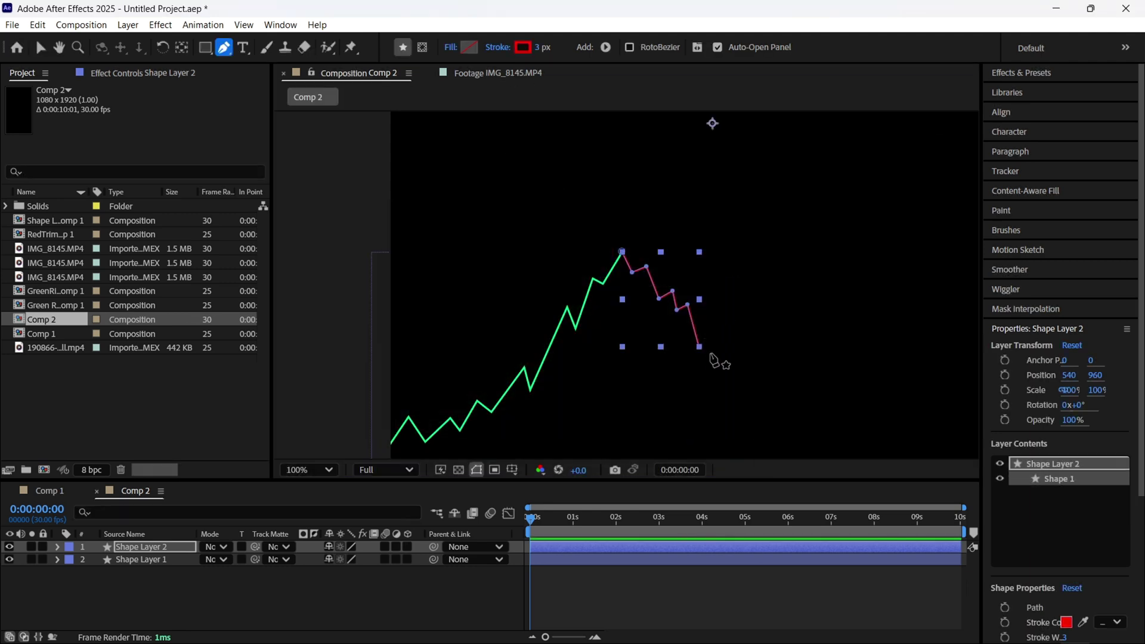
{"action": "left_click", "coordinate": [417, 589]}
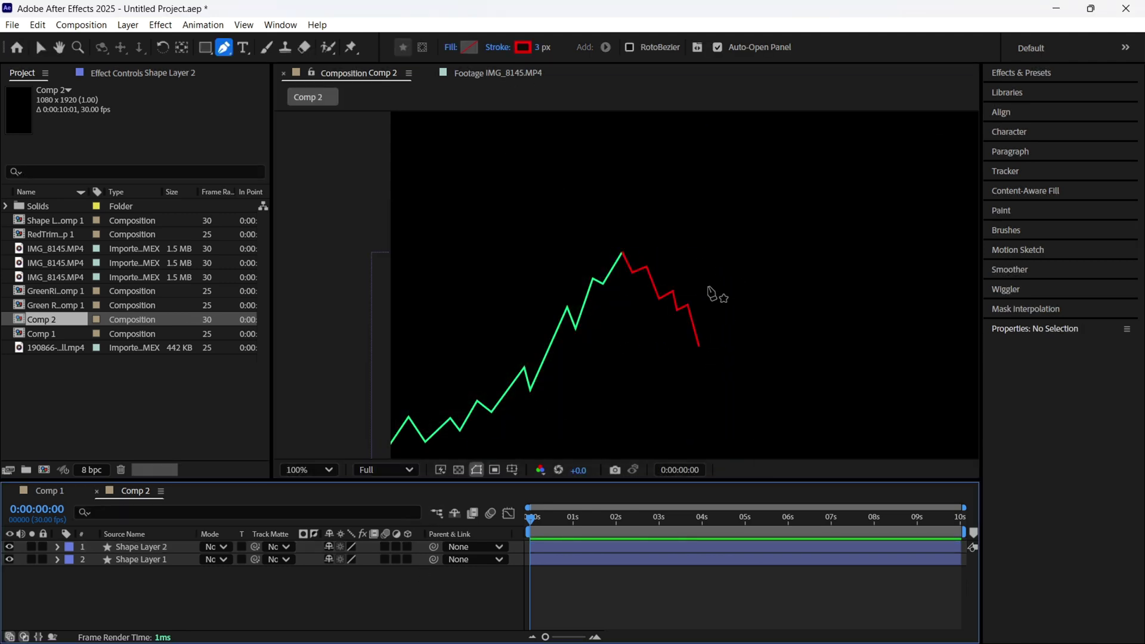
- Draw a rising zigzag on a new shape layer from the red line's lower end past the frame's right edge
{"action": "left_click", "coordinate": [698, 347]}
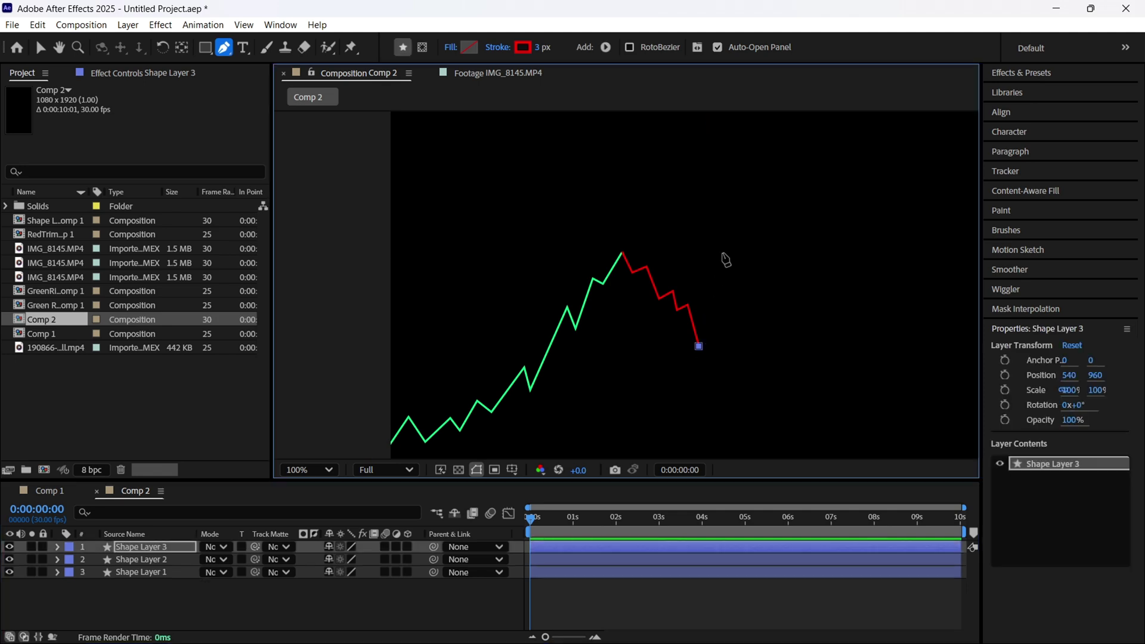
{"action": "left_click", "coordinate": [721, 291]}
{"action": "left_click", "coordinate": [729, 298]}
{"action": "left_click", "coordinate": [753, 257]}
{"action": "left_click", "coordinate": [776, 282]}
{"action": "left_click", "coordinate": [795, 224]}
{"action": "left_click_drag", "start_coordinate": [873, 212], "coordinate": [866, 243]}
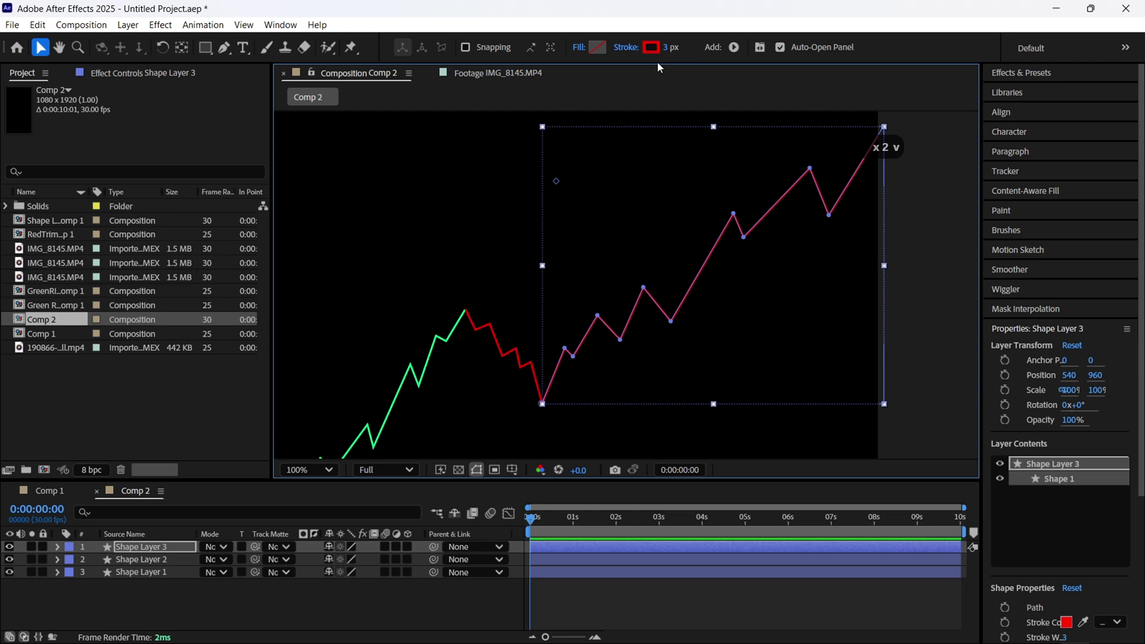
- Set the stroke colour of the new rising line to green 00FF5B
{"action": "left_click", "coordinate": [651, 48]}
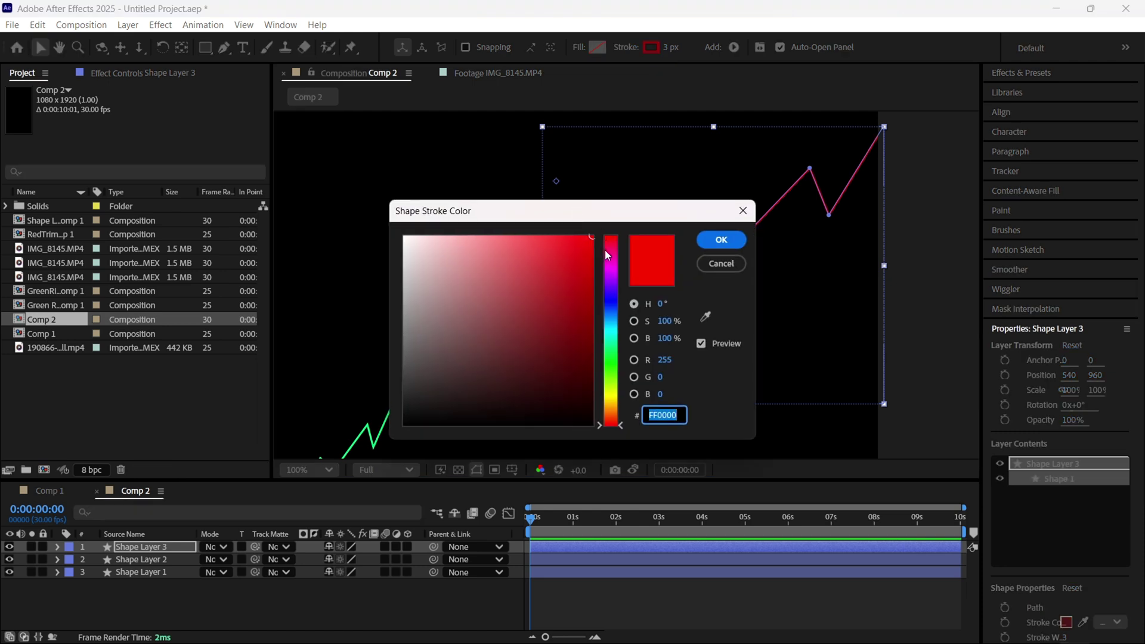
{"action": "left_click_drag", "start_coordinate": [620, 382], "coordinate": [631, 362]}
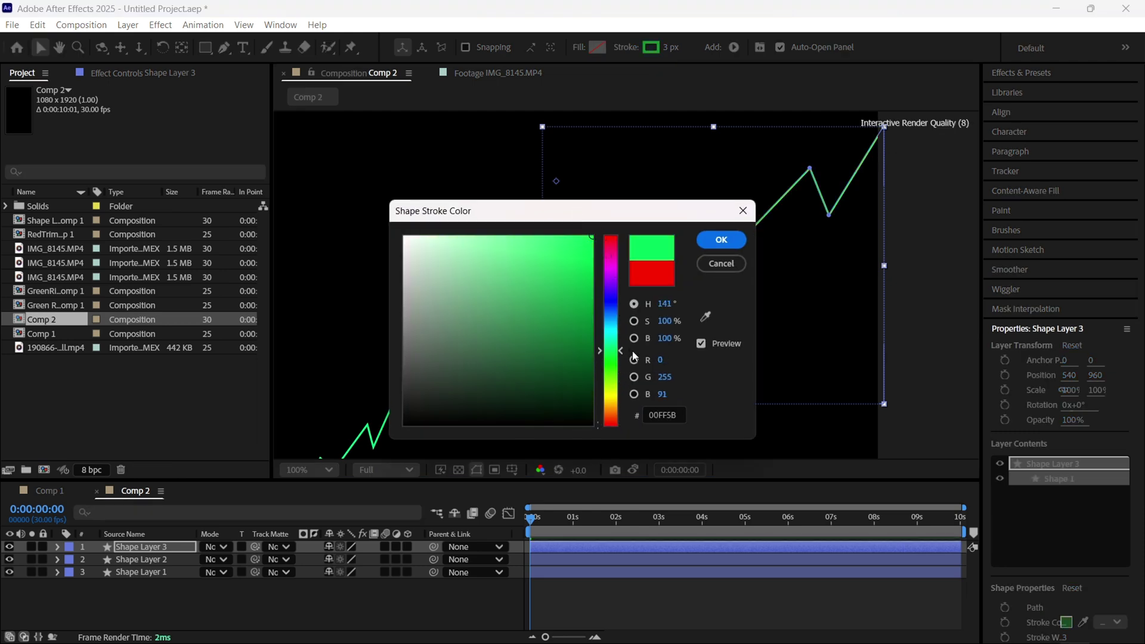
{"action": "key", "text": "Return"}
- Copy the stroke colour code 00FF8B from the first green line, Shape Layer 1
{"action": "left_click", "coordinate": [446, 334]}
{"action": "left_click_drag", "start_coordinate": [416, 251], "coordinate": [658, 123]}
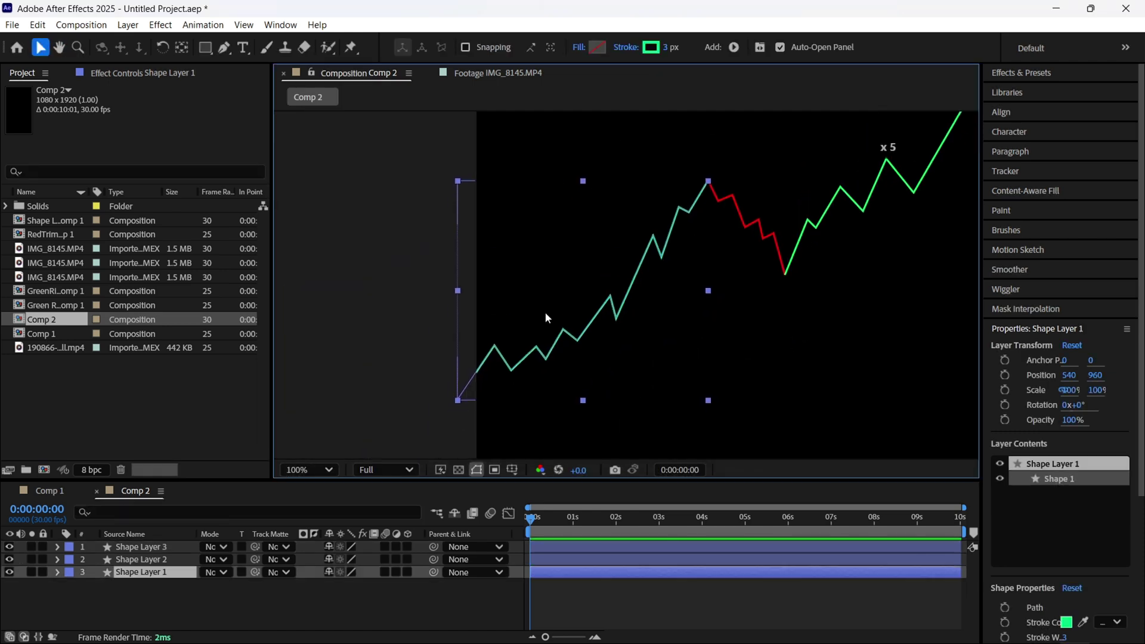
{"action": "left_click", "coordinate": [649, 49]}
{"action": "key", "text": "ctrl+c"}
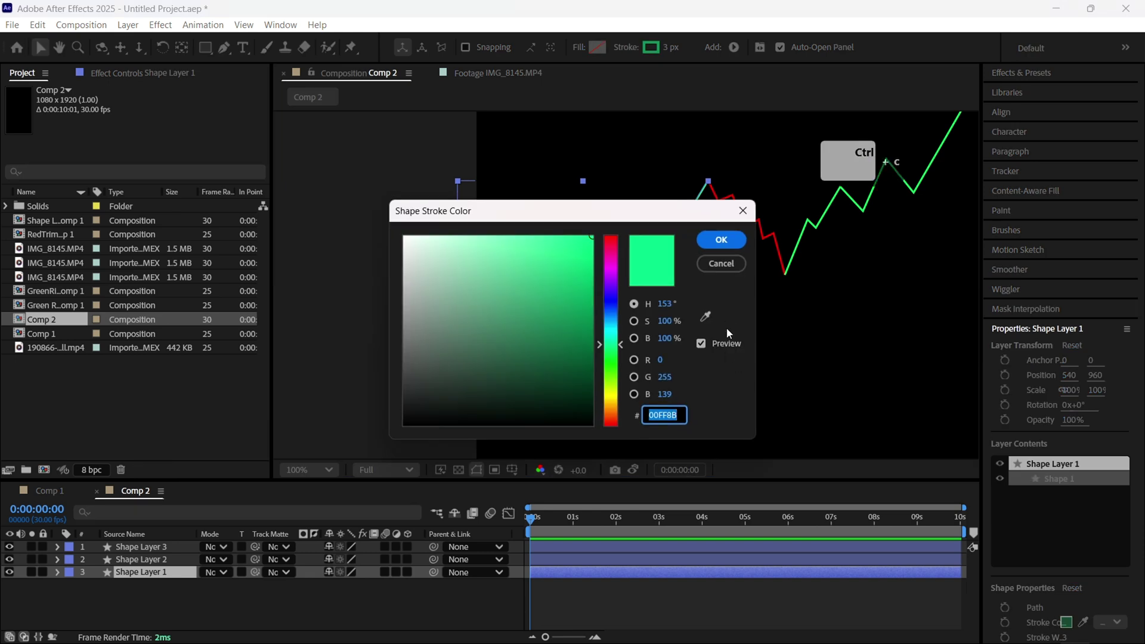
{"action": "left_click", "coordinate": [718, 240]}
- Set the stroke colour of Shape Layer 3's rising line to 00FF8B and deselect the layer
{"action": "left_click_drag", "start_coordinate": [874, 257], "coordinate": [696, 368]}
{"action": "left_click", "coordinate": [758, 259]}
{"action": "left_click", "coordinate": [654, 51]}
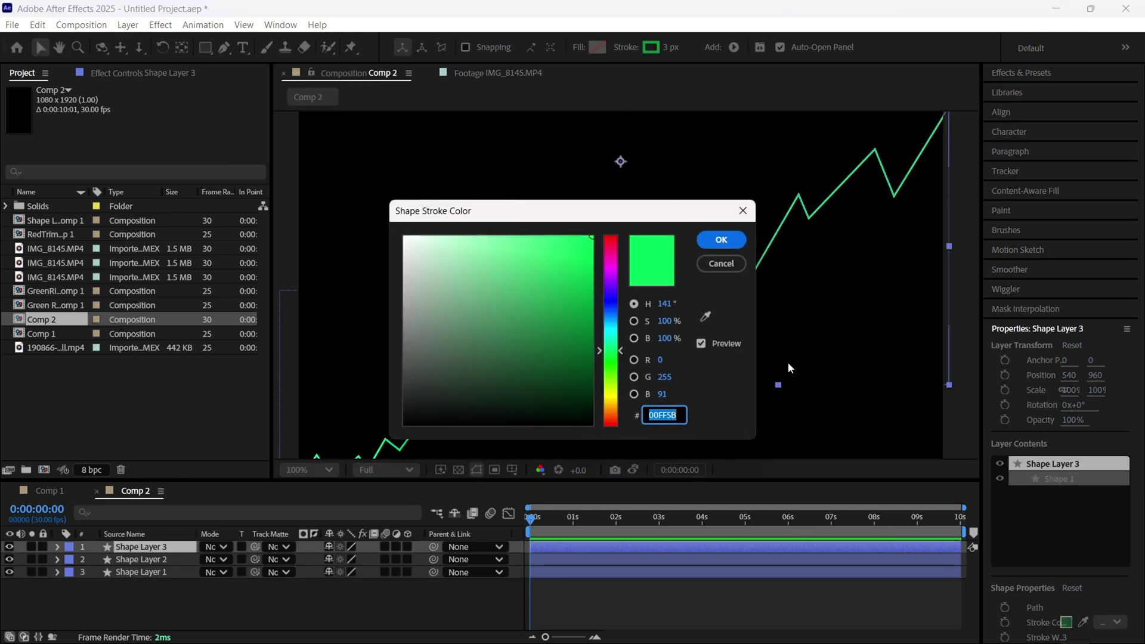
{"action": "key", "text": "ctrl+v"}
{"action": "left_click", "coordinate": [722, 239]}
{"action": "left_click", "coordinate": [966, 378]}
- Examine the glow travelling along the green lines in Comp 1 and in the reference footage IMG_8145.MP4
{"action": "left_click_drag", "start_coordinate": [675, 352], "coordinate": [764, 291]}
{"action": "scroll", "coordinate": [824, 416], "scroll_direction": "down", "scroll_amount": 1}
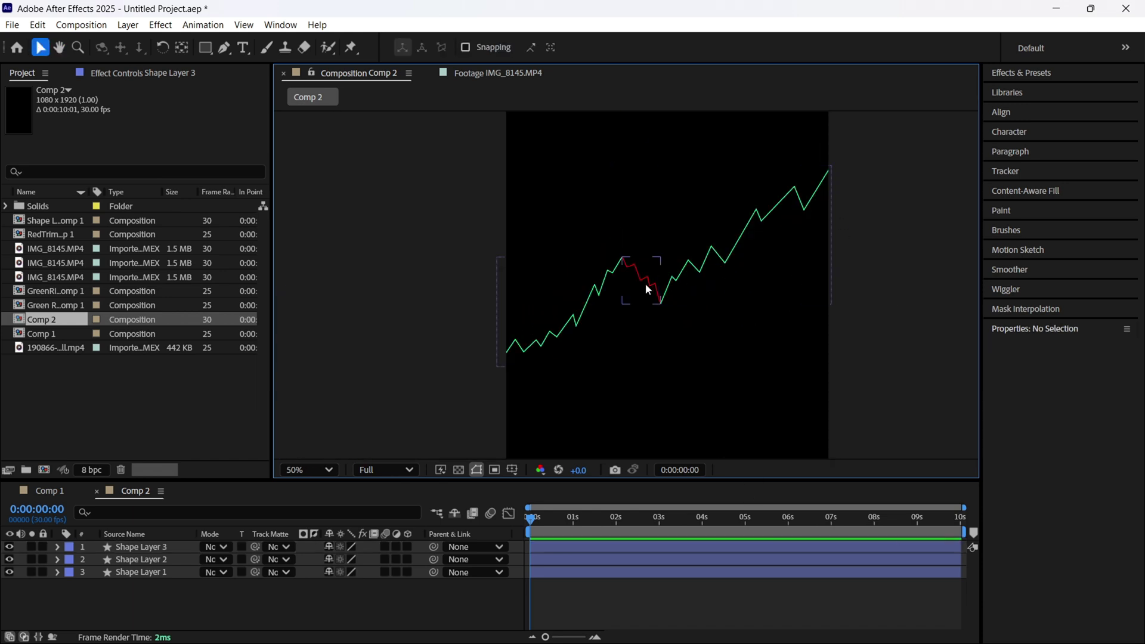
{"action": "scroll", "coordinate": [820, 243], "scroll_direction": "up", "scroll_amount": 1}
{"action": "scroll", "coordinate": [821, 179], "scroll_direction": "down", "scroll_amount": 1}
{"action": "left_click_drag", "start_coordinate": [822, 177], "coordinate": [800, 241]}
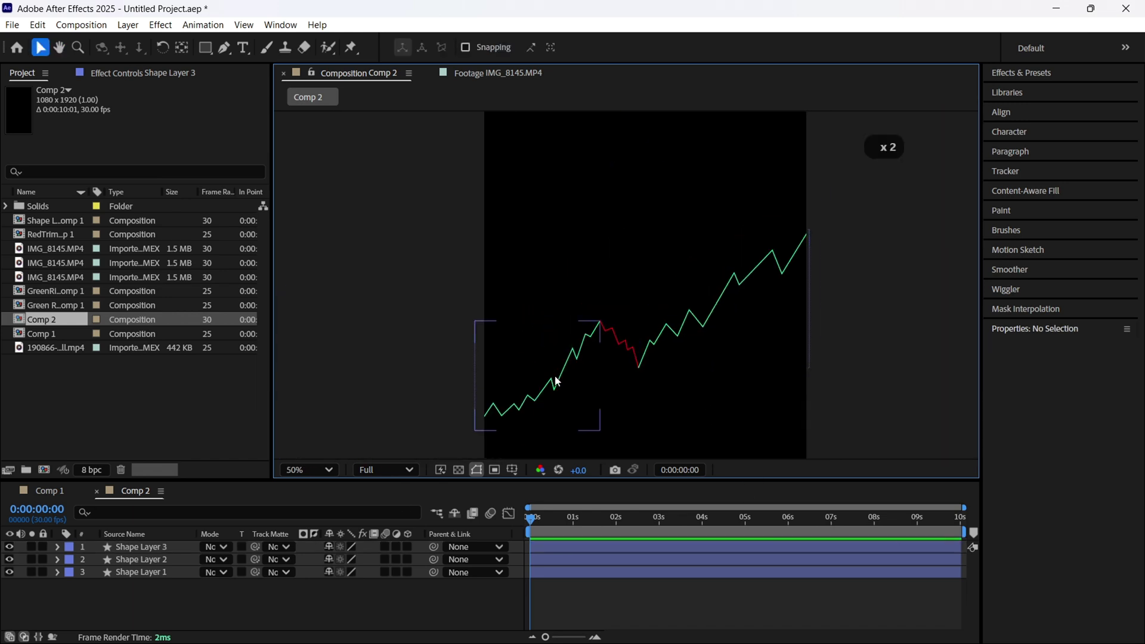
{"action": "scroll", "coordinate": [584, 349], "scroll_direction": "up", "scroll_amount": 13}
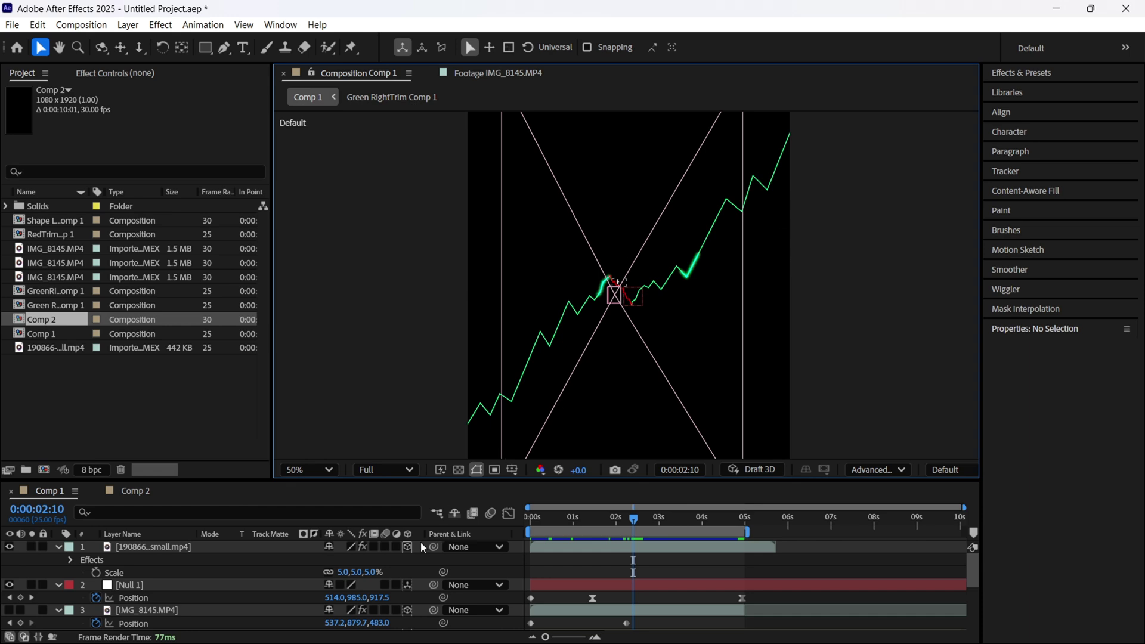
{"action": "left_click", "coordinate": [482, 575]}
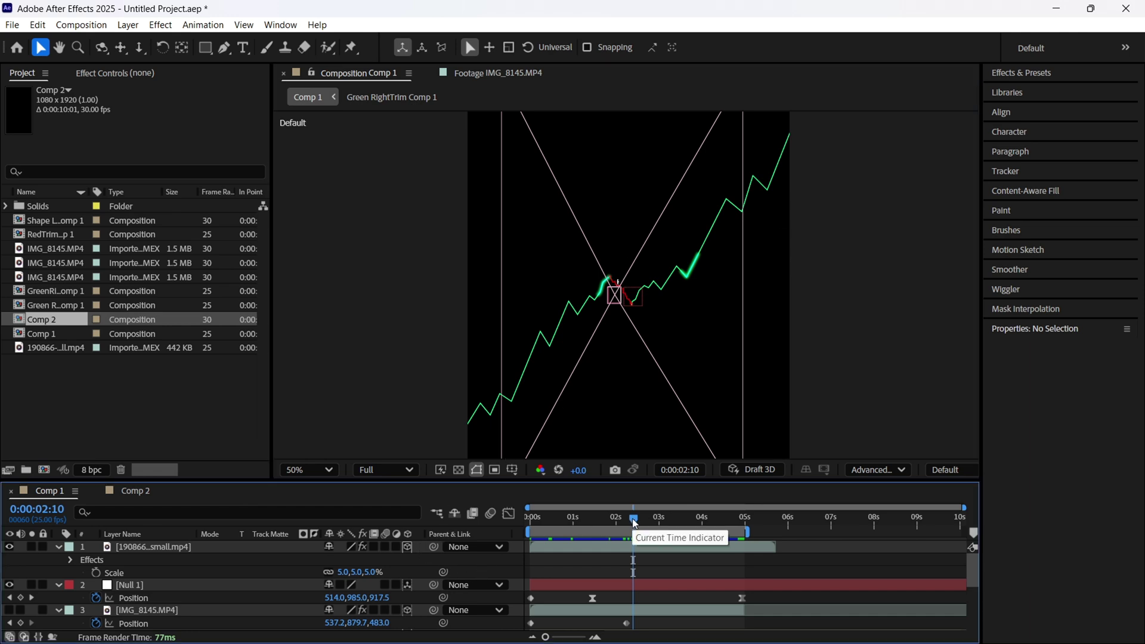
{"action": "left_click_drag", "start_coordinate": [633, 524], "coordinate": [615, 523]}
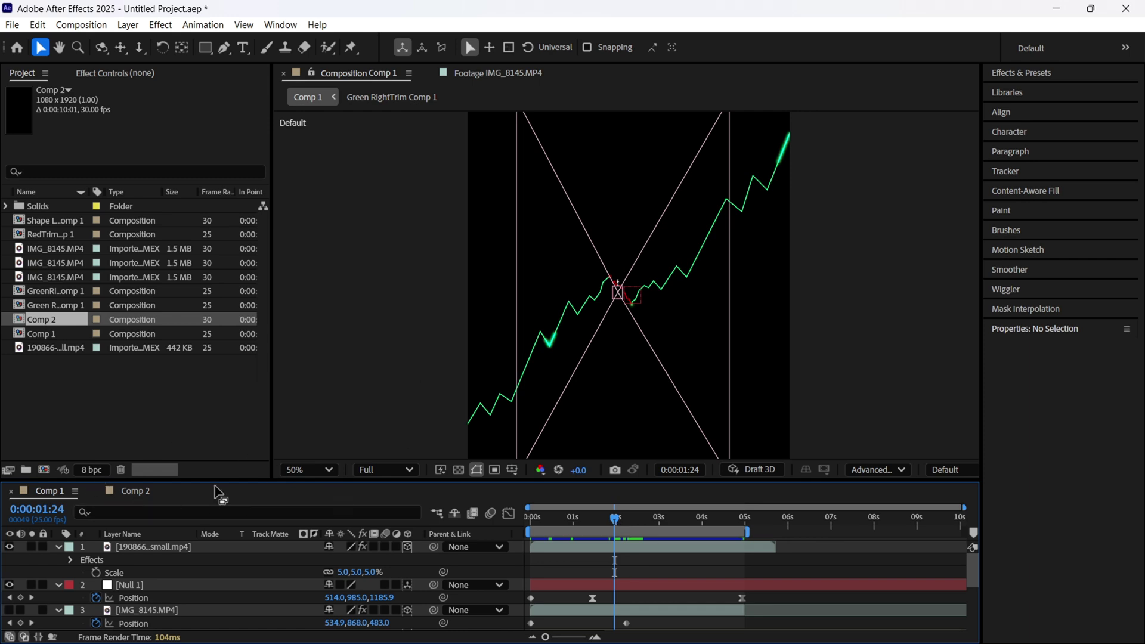
{"action": "left_click", "coordinate": [137, 492]}
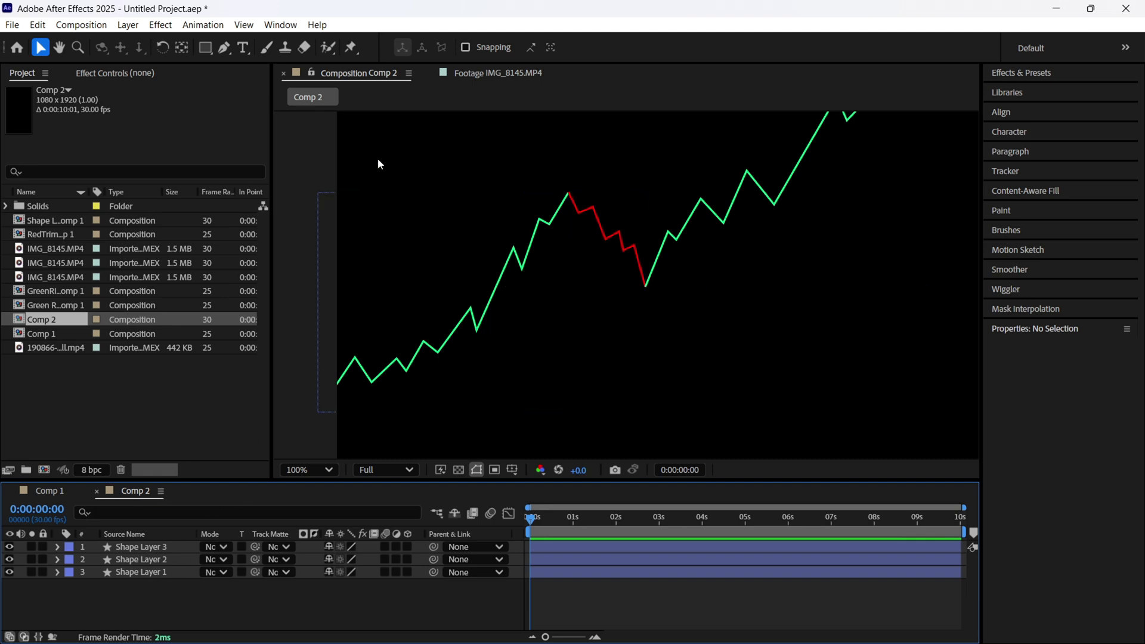
{"action": "left_click", "coordinate": [454, 289]}
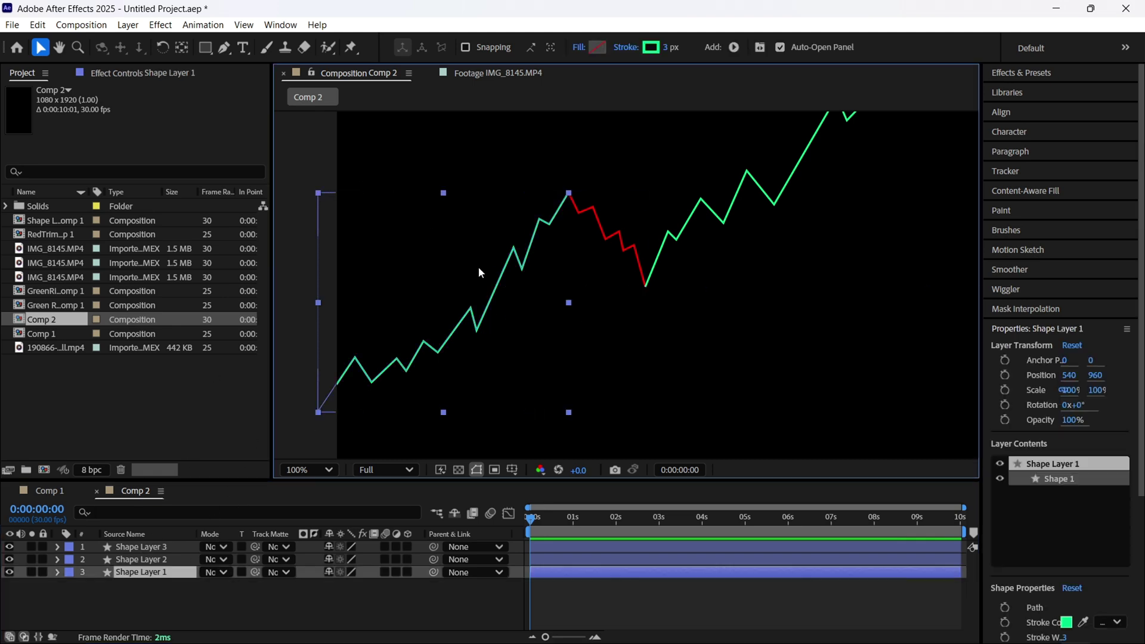
{"action": "left_click", "coordinate": [49, 490]}
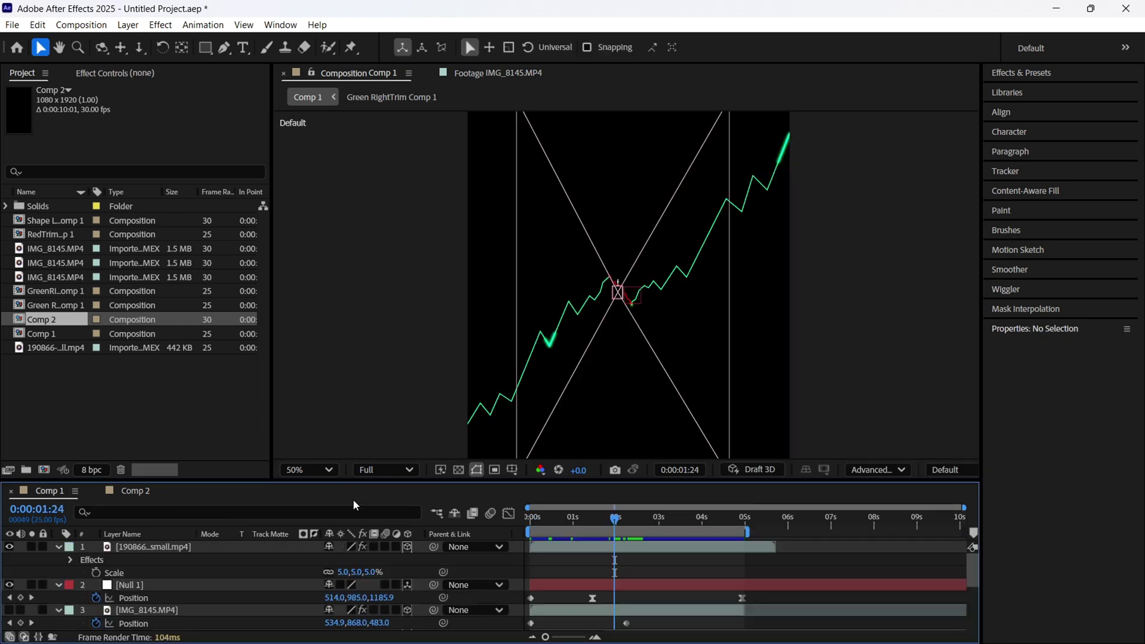
{"action": "left_click", "coordinate": [452, 72]}
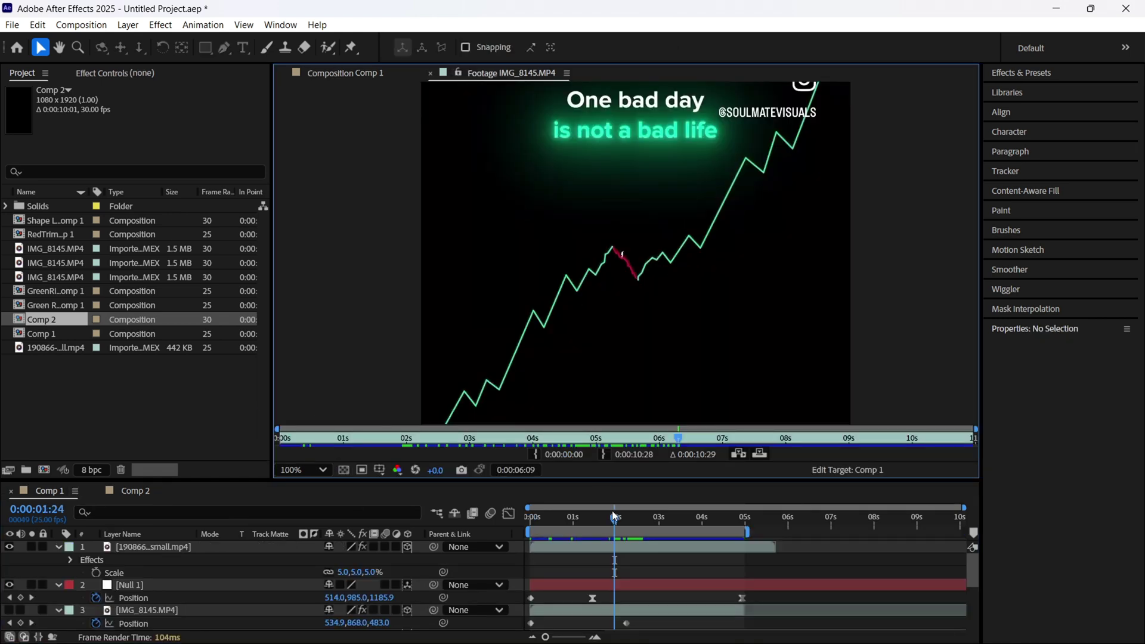
{"action": "left_click_drag", "start_coordinate": [398, 441], "coordinate": [484, 440]}
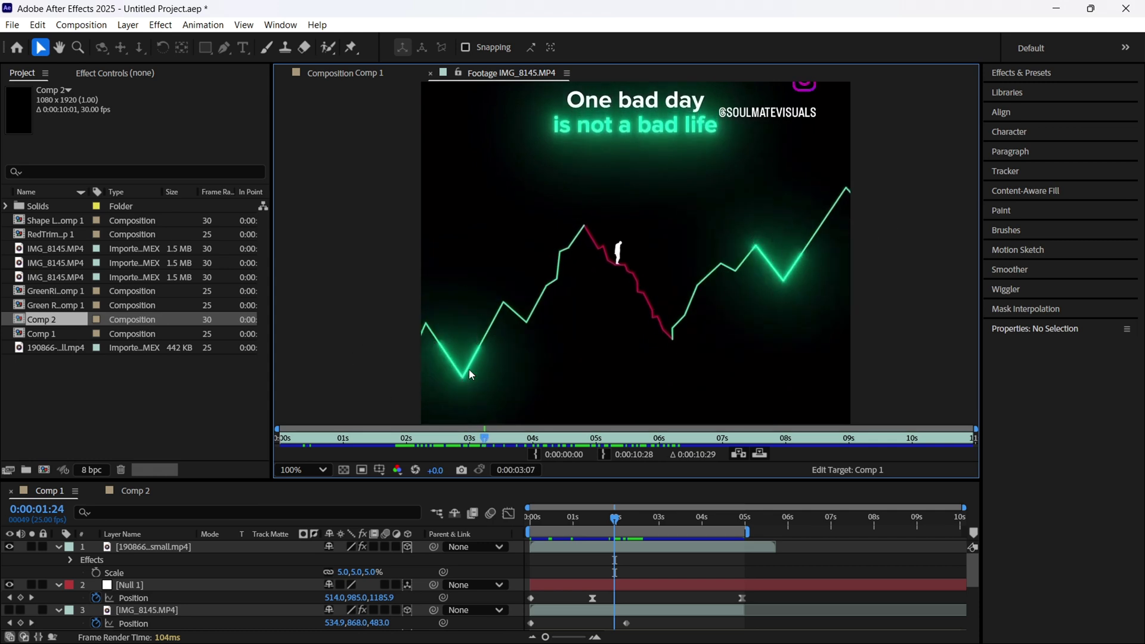
- Duplicate the first green line, Shape Layer 1, in Comp 2 and hide the original layer
{"action": "left_click", "coordinate": [136, 490]}
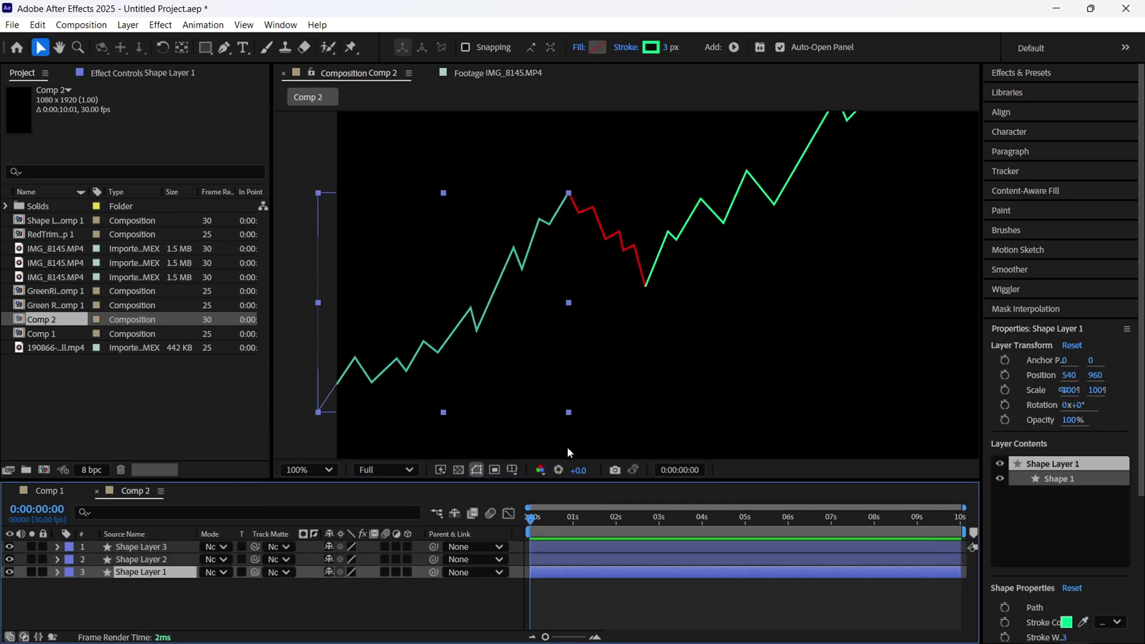
{"action": "left_click", "coordinate": [345, 599]}
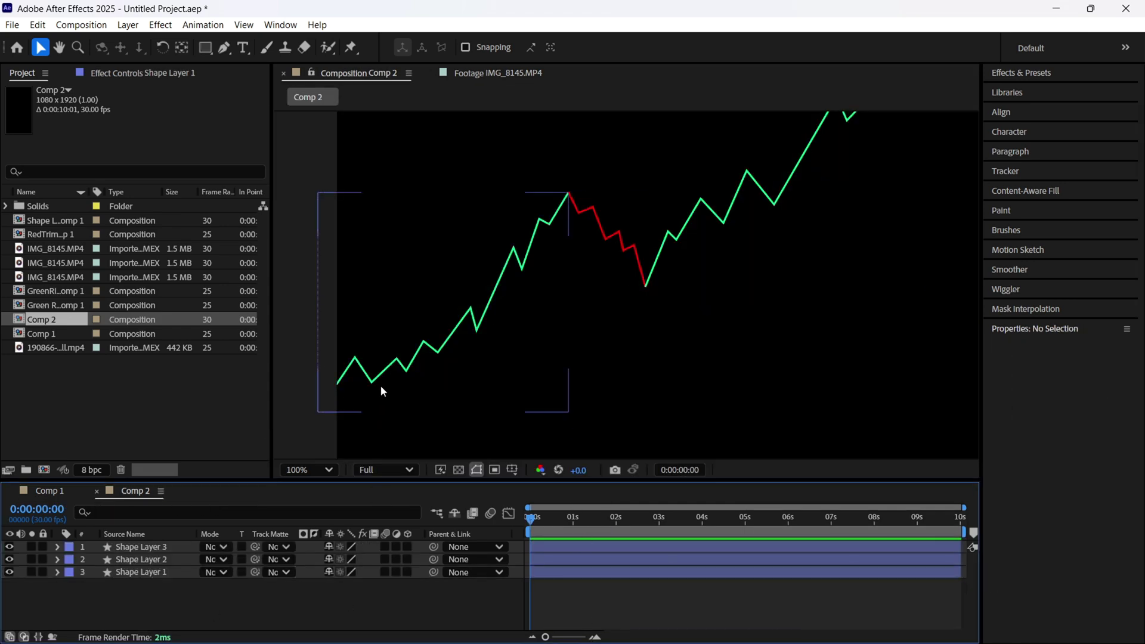
{"action": "left_click", "coordinate": [381, 387]}
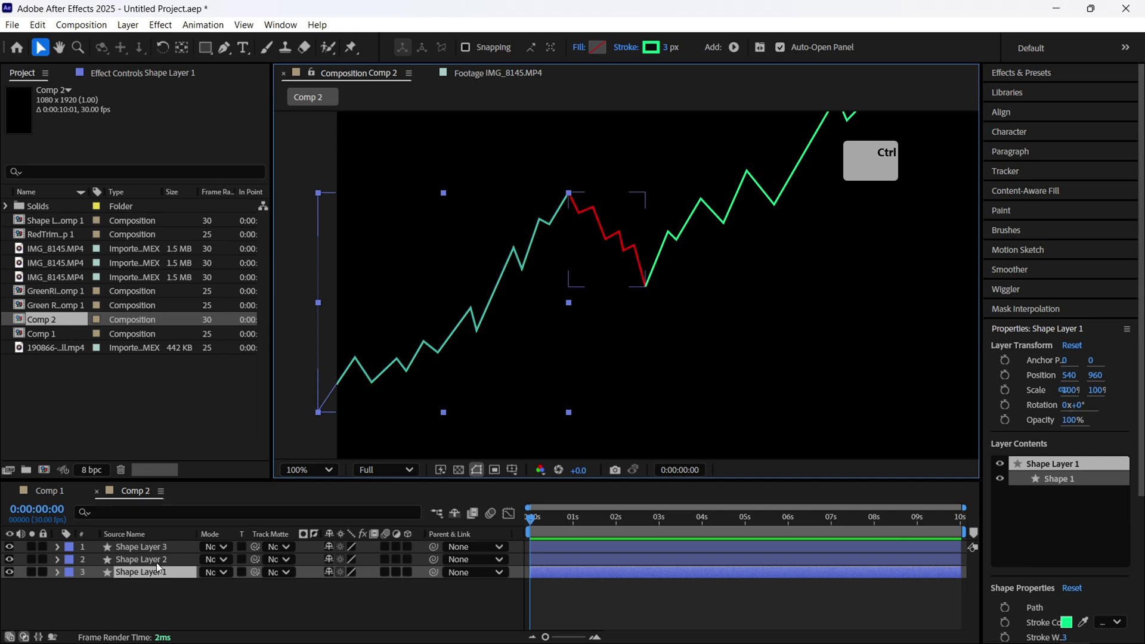
{"action": "key", "text": "ctrl+d"}
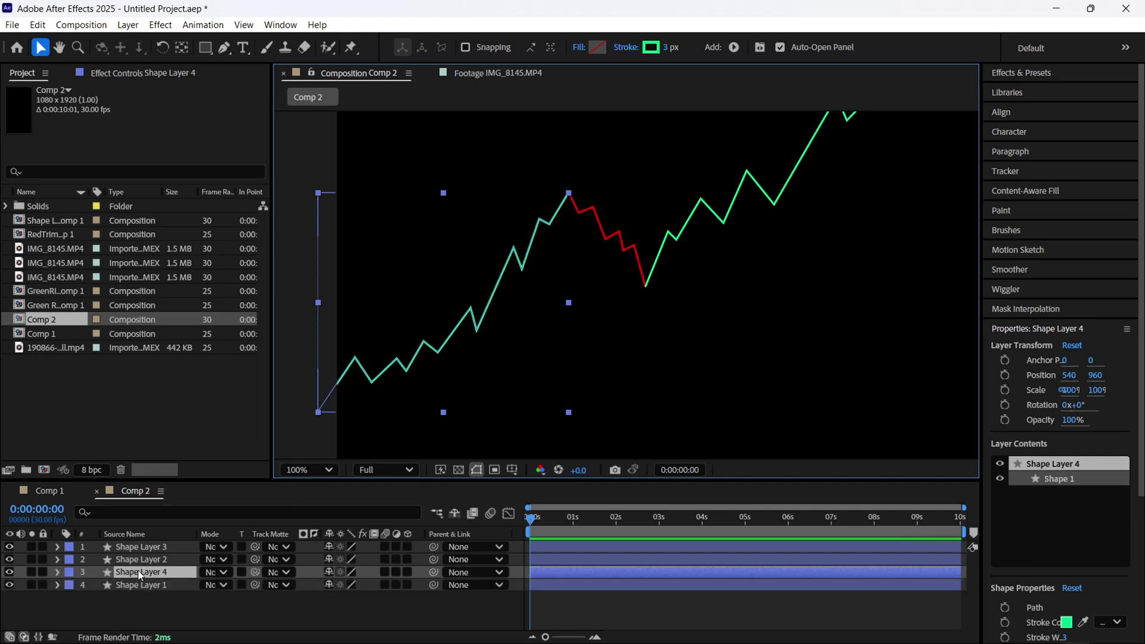
{"action": "left_click", "coordinate": [9, 584]}
- Add Trim Paths to the contents of the duplicated line, Shape Layer 4
{"action": "left_click", "coordinate": [56, 572]}
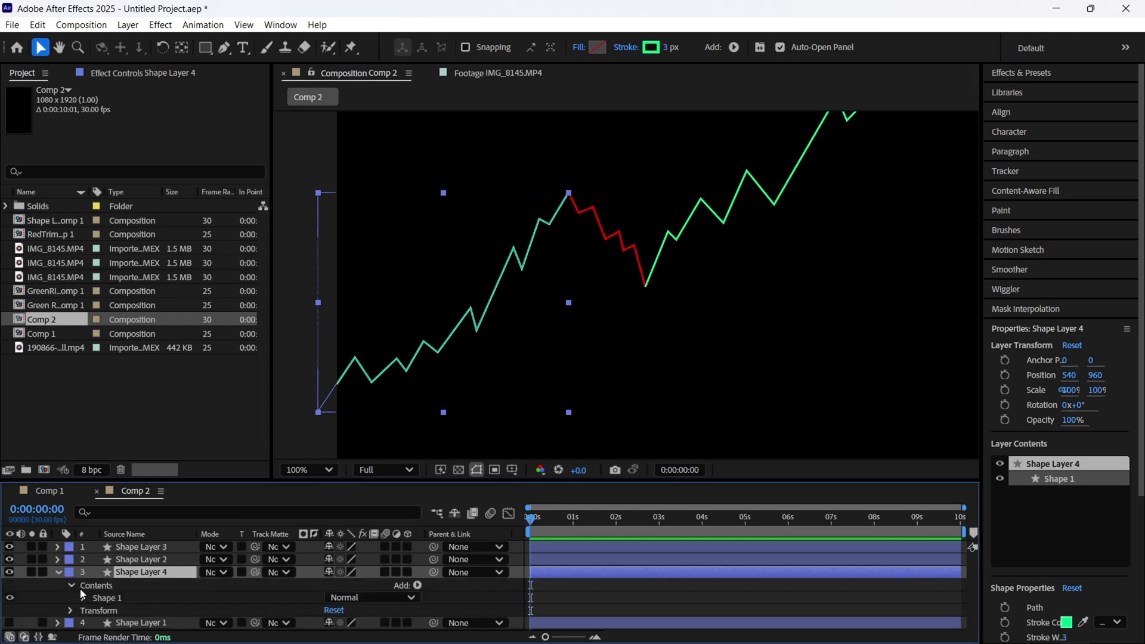
{"action": "left_click", "coordinate": [417, 586]}
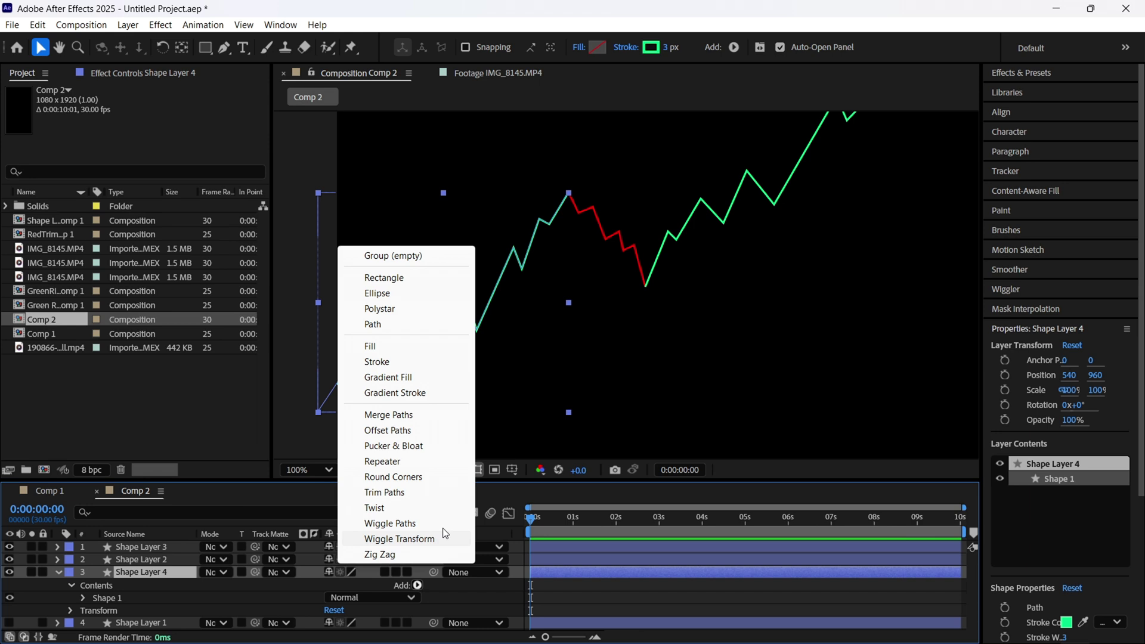
{"action": "left_click", "coordinate": [409, 494]}
{"action": "scroll", "coordinate": [217, 604], "scroll_direction": "down", "scroll_amount": 1}
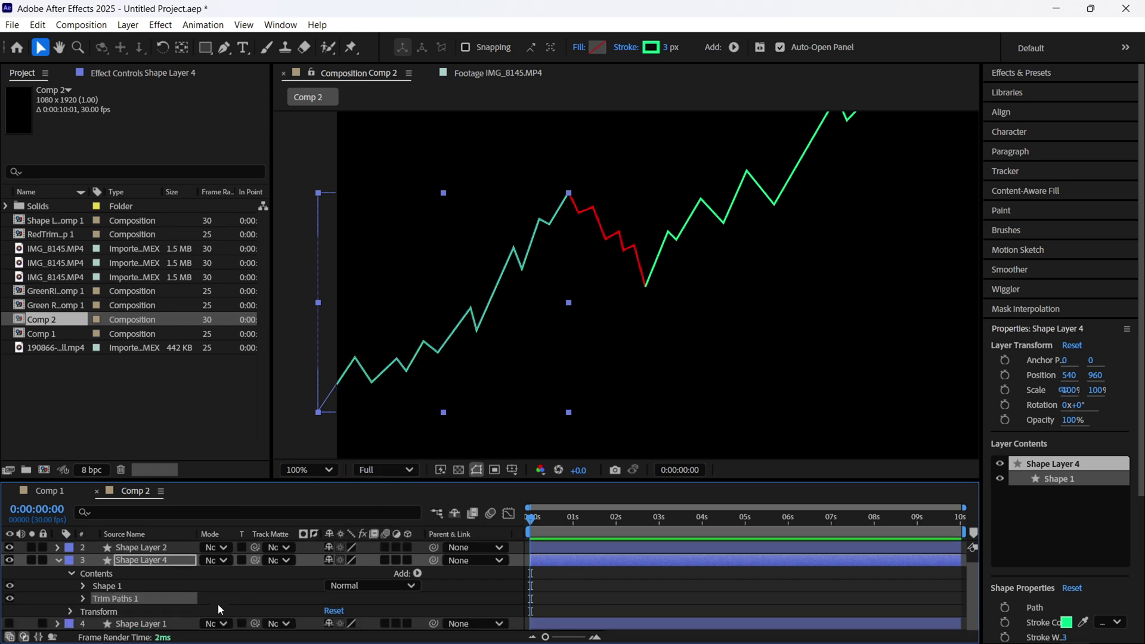
- Trim Shape Layer 4's path to a short segment with Start at 39% and End at 45%
{"action": "left_click", "coordinate": [83, 599]}
{"action": "scroll", "coordinate": [323, 577], "scroll_direction": "down", "scroll_amount": 3}
{"action": "mouse_move", "coordinate": [329, 564]}
{"action": "left_mouse_down"}
{"action": "mouse_move", "coordinate": [365, 571]}
{"action": "mouse_move", "coordinate": [300, 572]}
{"action": "left_mouse_up"}
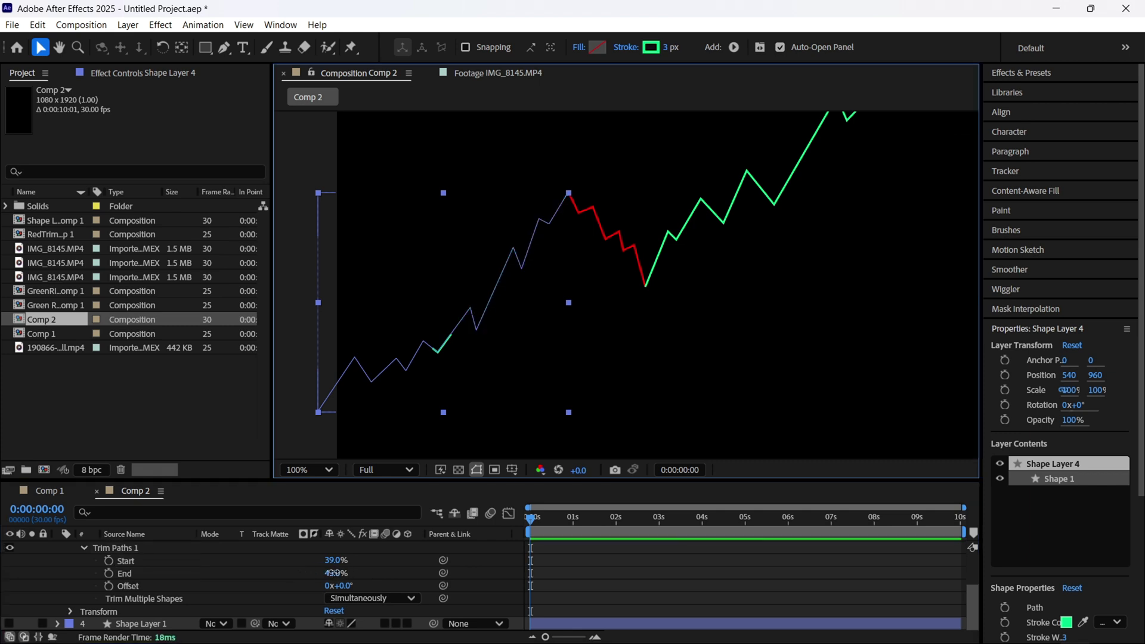
{"action": "left_click_drag", "start_coordinate": [335, 573], "coordinate": [333, 573]}
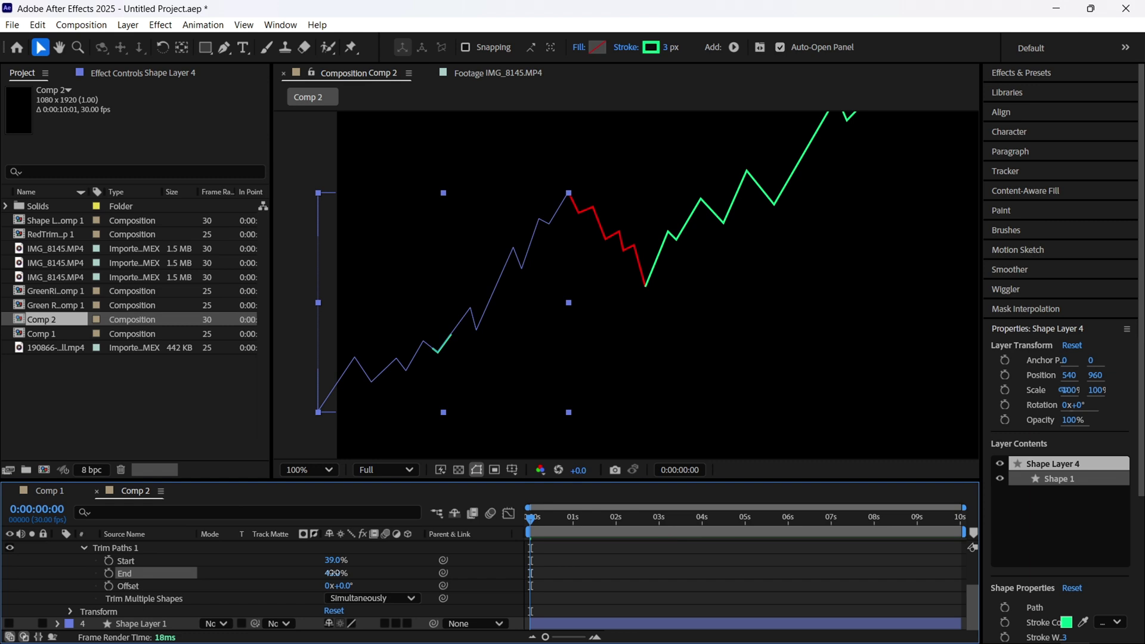
{"action": "left_click", "coordinate": [365, 568]}
- Animate the Trim Paths Offset with the expression time*200 and scrub the timeline to check the motion
{"action": "left_click", "coordinate": [109, 585], "text": "alt"}
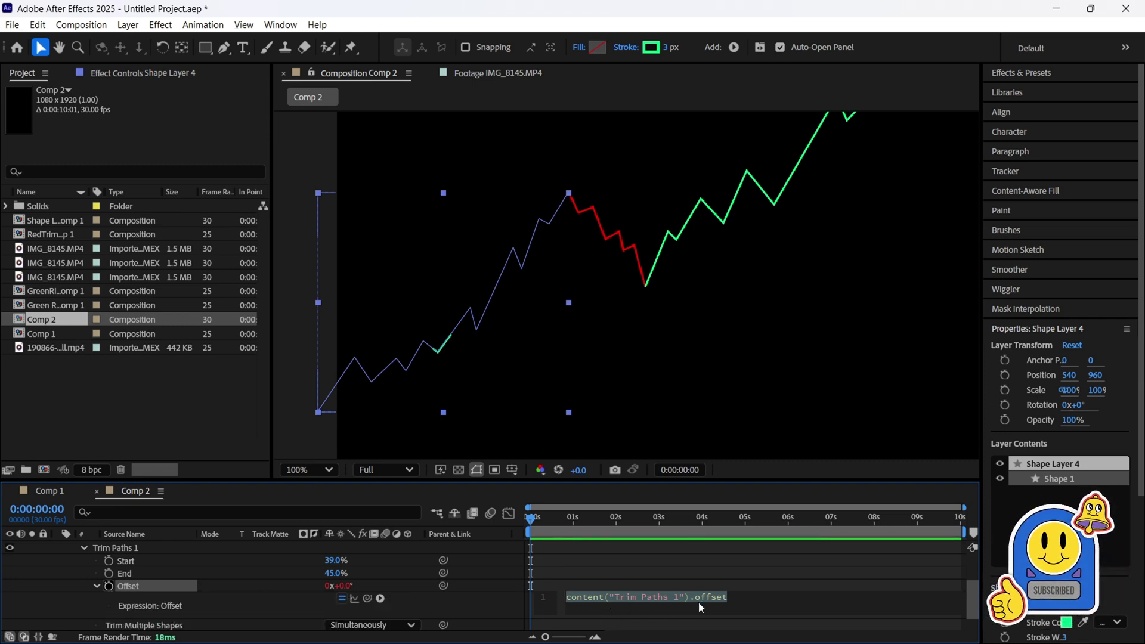
{"action": "type", "text": "time"}
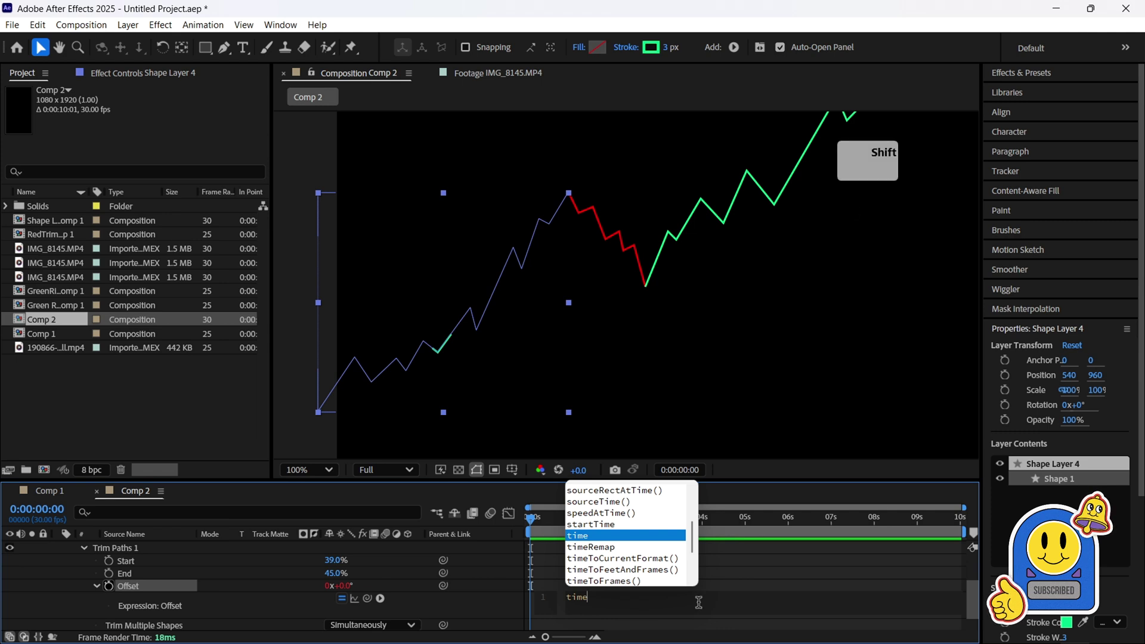
{"action": "type", "text": "*3"}
{"action": "type", "text": "00"}
{"action": "key", "text": "BackSpace"}
{"action": "key", "text": "BackSpace"}
{"action": "key", "text": "BackSpace"}
{"action": "type", "text": "200"}
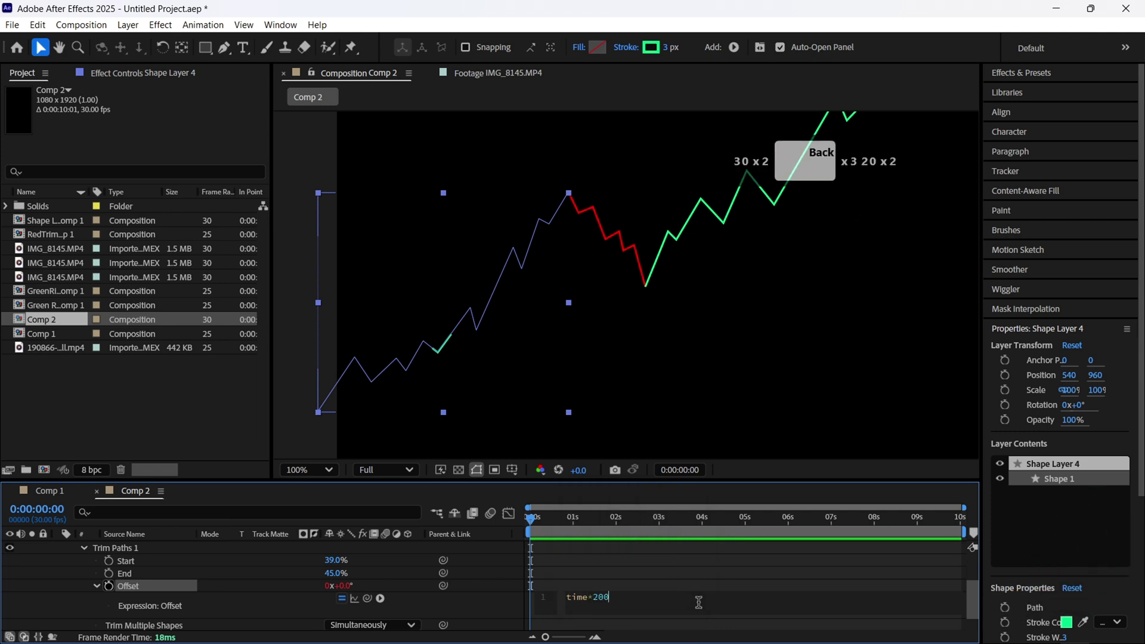
{"action": "left_click", "coordinate": [590, 563]}
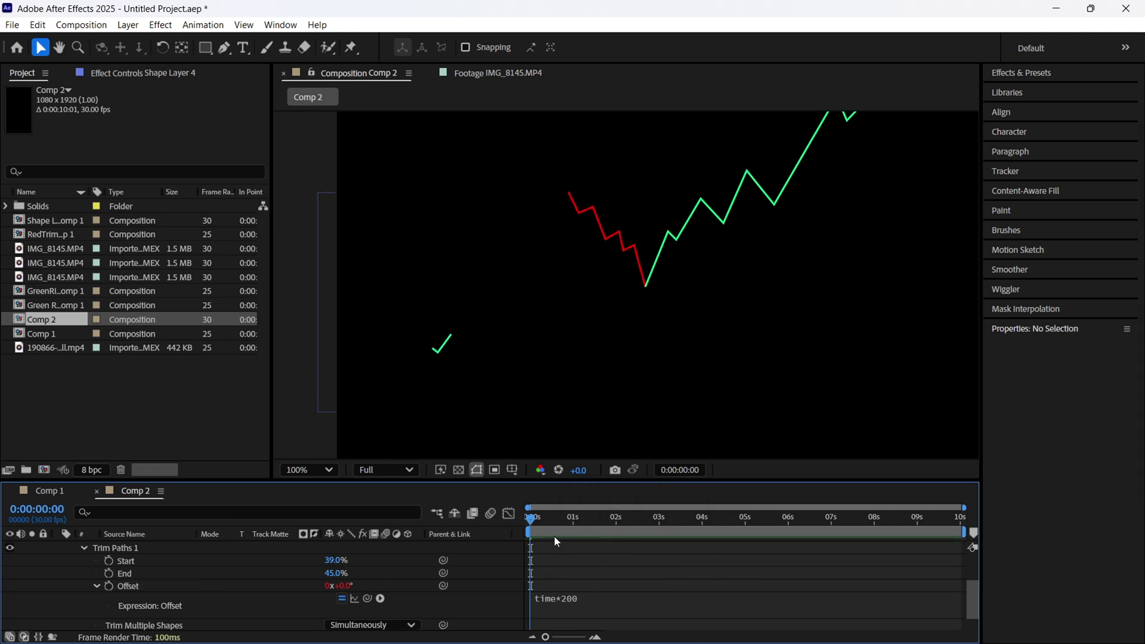
{"action": "left_click_drag", "start_coordinate": [529, 517], "coordinate": [461, 514]}
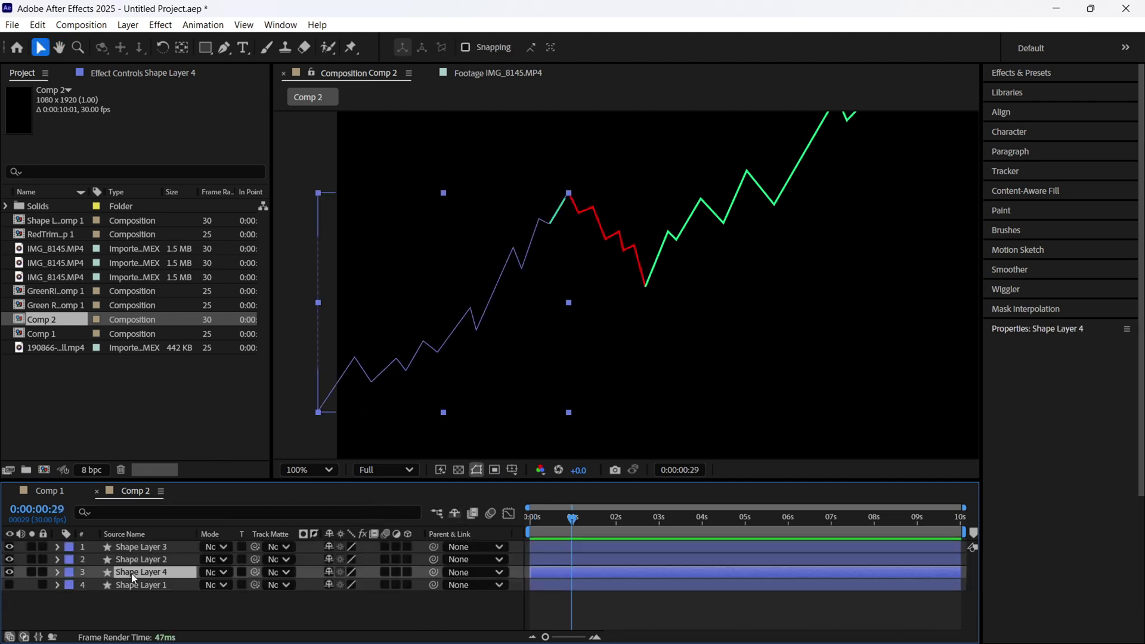
- Make Shape Layer 1 visible again and return the current time to the start of the composition
{"action": "left_click", "coordinate": [131, 573]}
{"action": "right_click", "coordinate": [131, 573]}
{"action": "left_click", "coordinate": [36, 596]}
{"action": "left_click", "coordinate": [8, 585]}
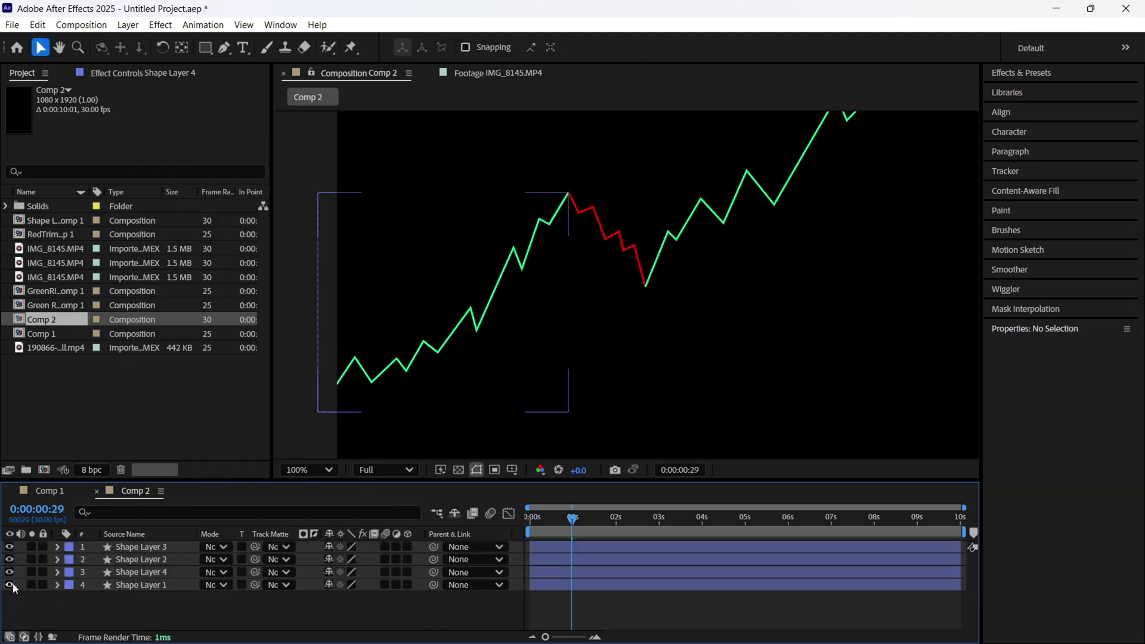
{"action": "left_click", "coordinate": [125, 585]}
{"action": "left_click", "coordinate": [148, 573]}
{"action": "left_click", "coordinate": [547, 518]}
{"action": "mouse_move", "coordinate": [547, 516]}
{"action": "left_mouse_down"}
{"action": "mouse_move", "coordinate": [685, 517]}
{"action": "mouse_move", "coordinate": [529, 517]}
{"action": "left_mouse_up"}
{"action": "left_click", "coordinate": [631, 607]}
- Pre-compose Shape Layer 4, moving all attributes into the new composition
{"action": "left_click", "coordinate": [136, 573]}
{"action": "right_click", "coordinate": [128, 572]}
{"action": "left_click", "coordinate": [185, 474]}
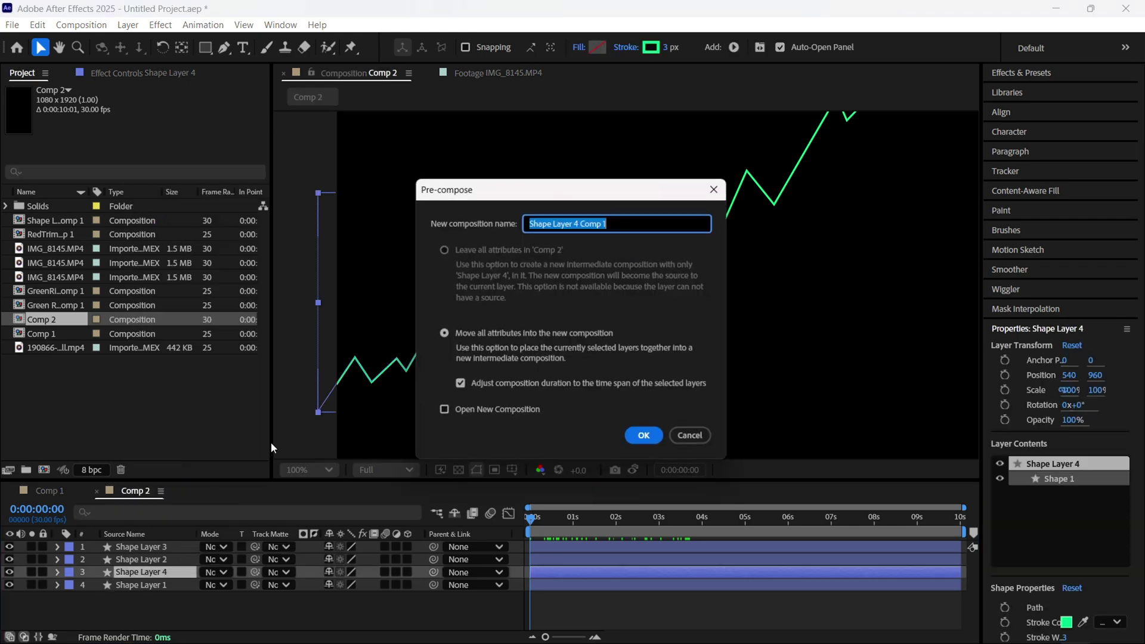
{"action": "left_click", "coordinate": [645, 439]}
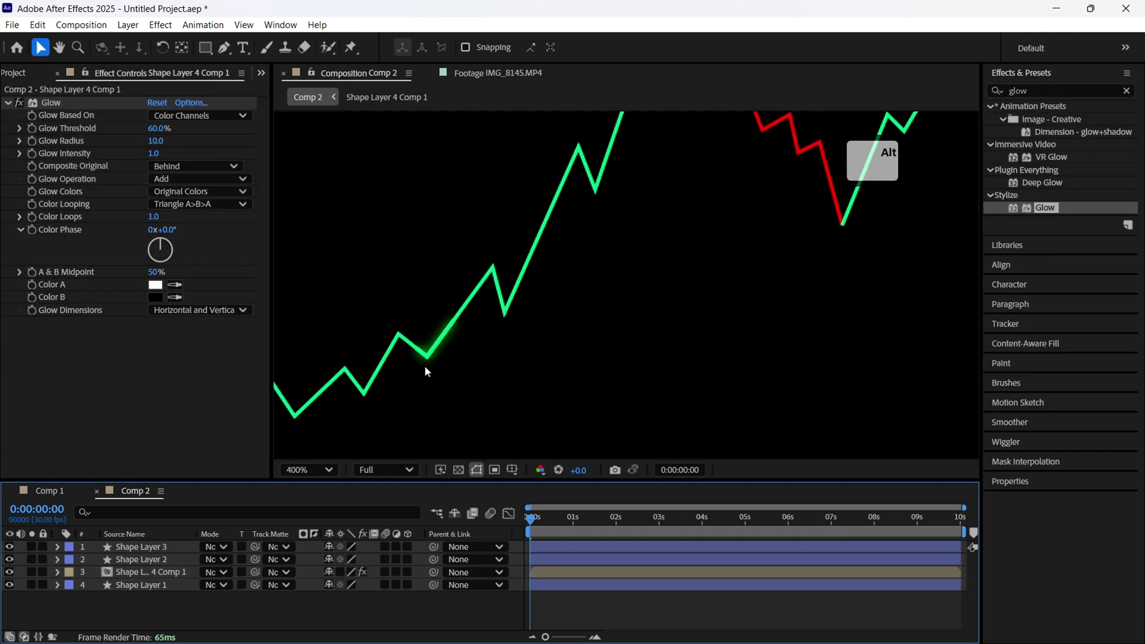
- Set the Glow effect on the pre-composed segment to threshold 61.6%, radius 13 and intensity 1.8
{"action": "scroll", "coordinate": [425, 366], "scroll_direction": "up", "scroll_amount": 4}
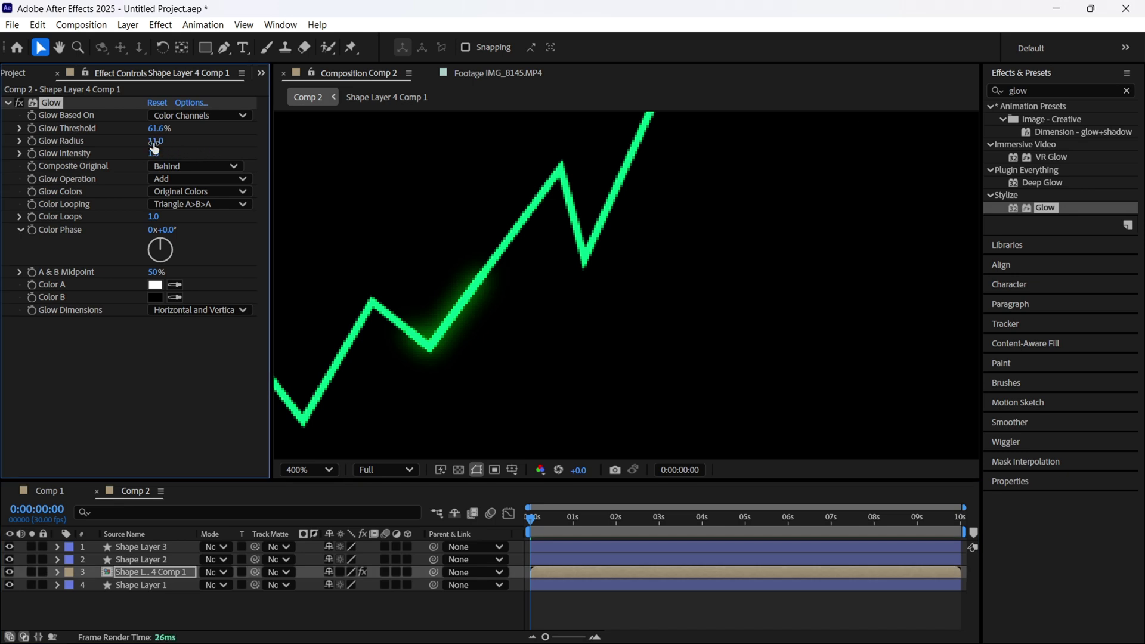
{"action": "left_click_drag", "start_coordinate": [153, 143], "coordinate": [166, 143]}
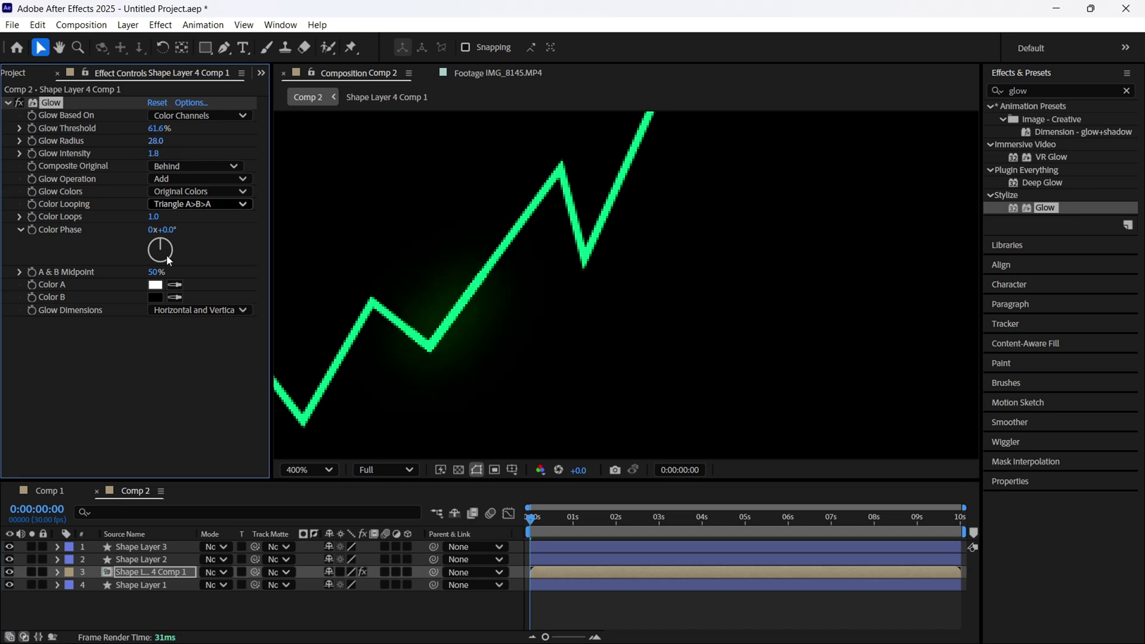
{"action": "key", "text": "ctrl+z"}
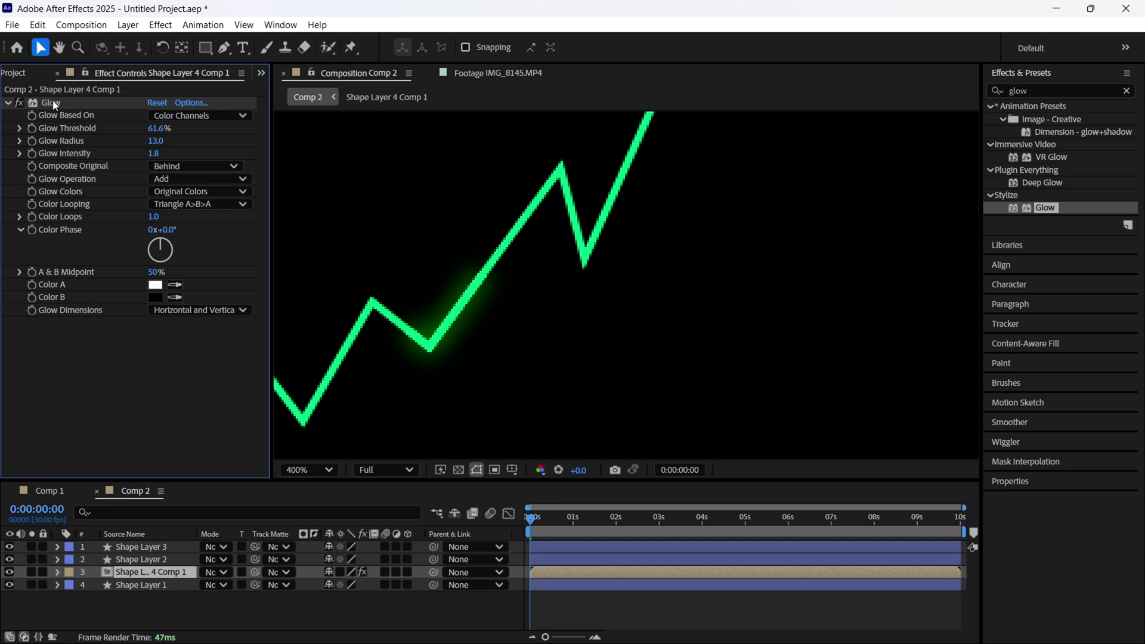
- Duplicate the Glow effect and set the copy to threshold 15.7%, radius 15 and intensity 0.2
{"action": "left_click", "coordinate": [51, 103]}
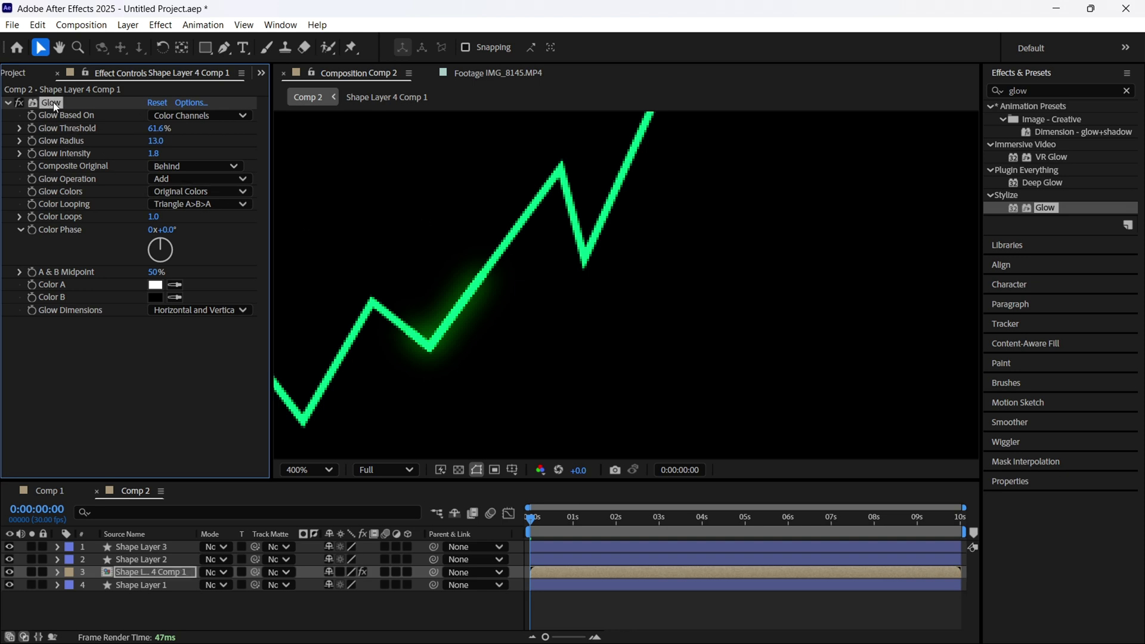
{"action": "key", "text": "ctrl+d"}
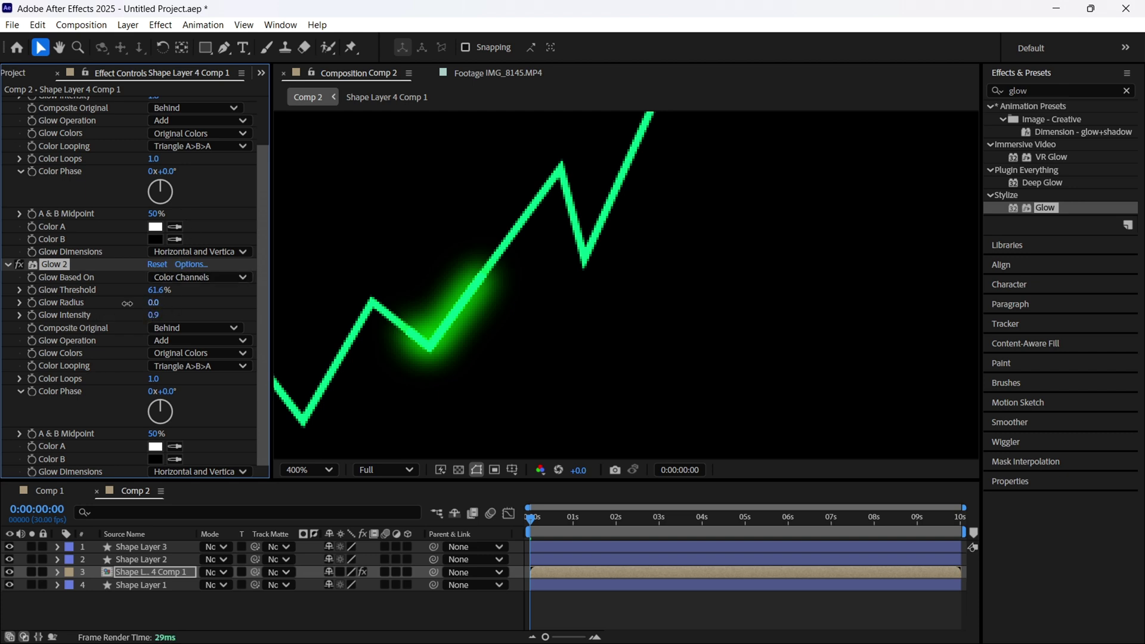
{"action": "left_click_drag", "start_coordinate": [153, 315], "coordinate": [44, 315]}
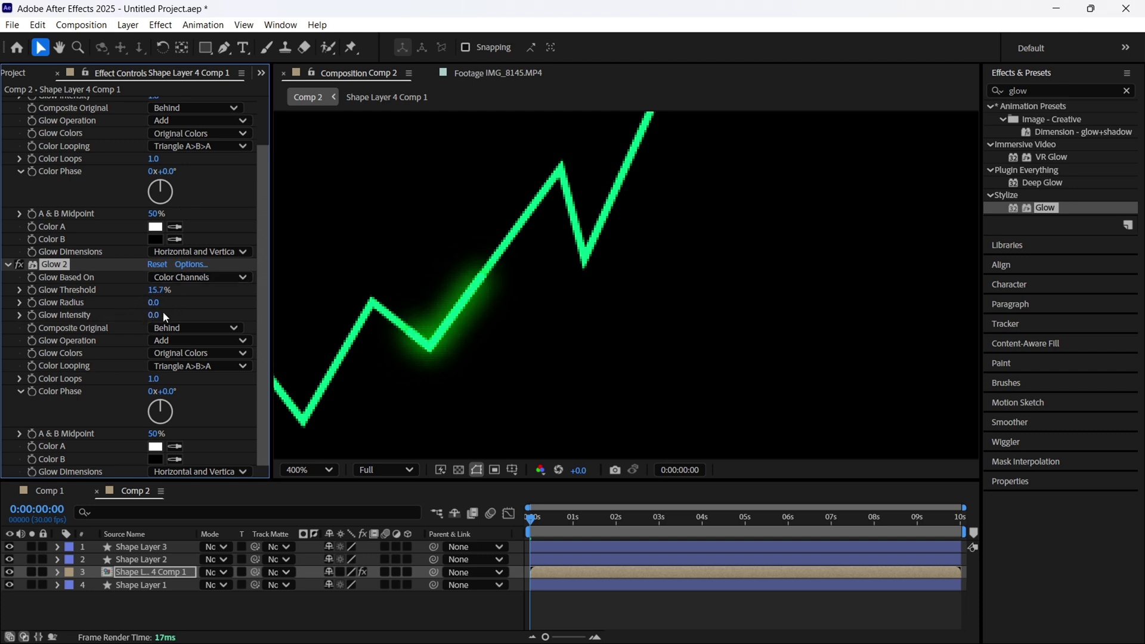
{"action": "left_click_drag", "start_coordinate": [153, 303], "coordinate": [163, 302]}
{"action": "scroll", "coordinate": [656, 226], "scroll_direction": "down", "scroll_amount": 2}
{"action": "left_click_drag", "start_coordinate": [656, 226], "coordinate": [552, 281]}
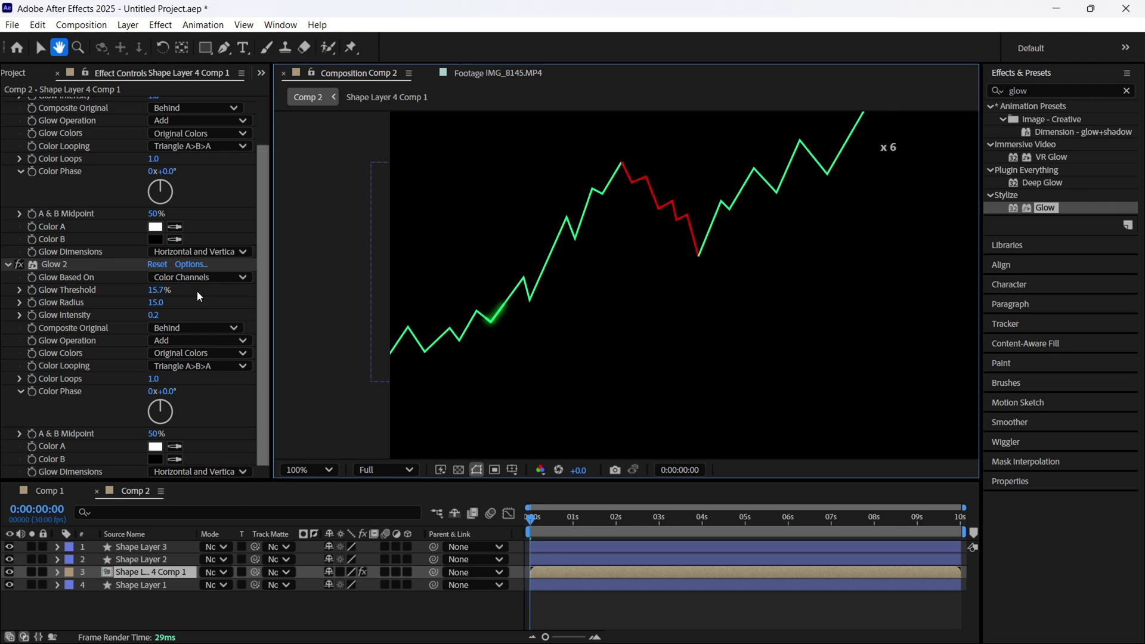
- Set the second Glow effect's intensity to 0.4 on the pre-composed segment
{"action": "key", "text": "v"}
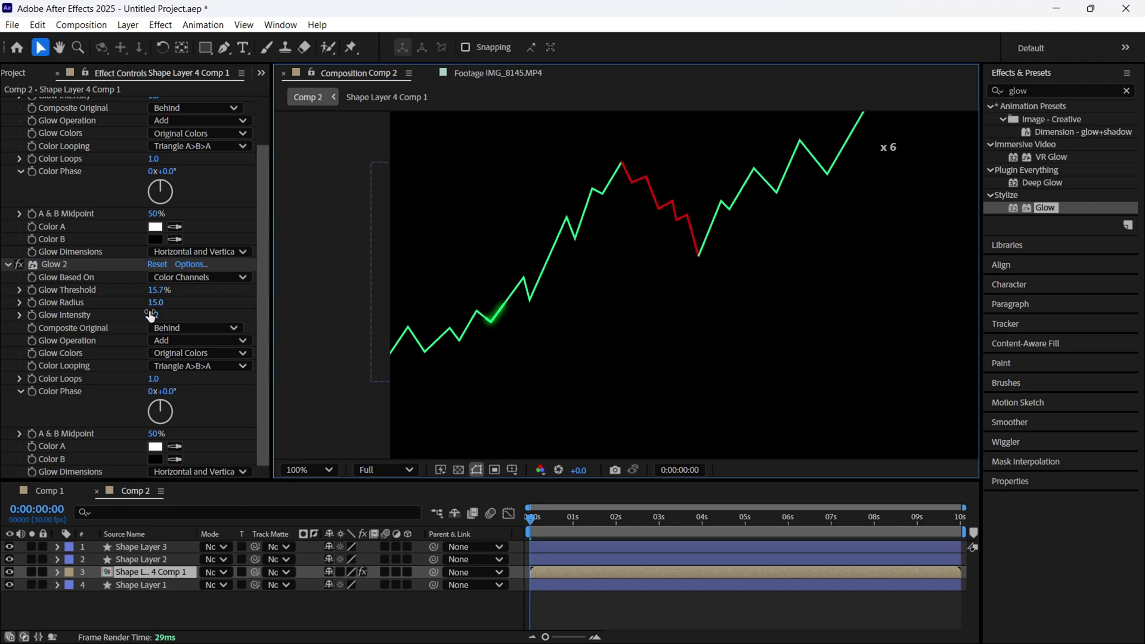
{"action": "left_click_drag", "start_coordinate": [154, 315], "coordinate": [170, 313]}
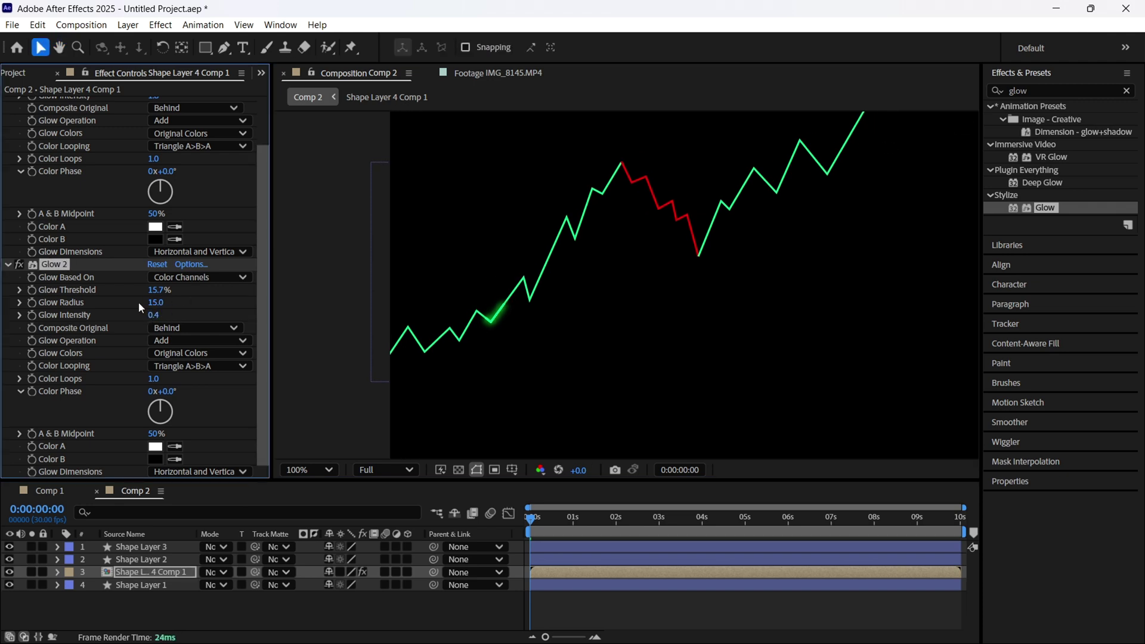
{"action": "key", "text": "ctrl+d"}
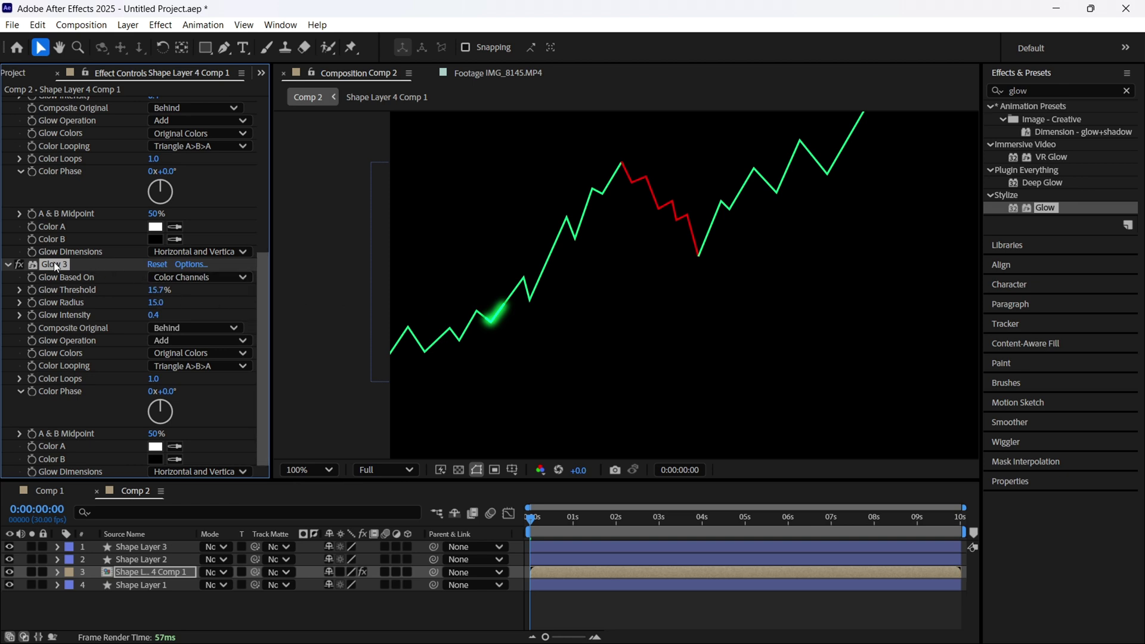
{"action": "scroll", "coordinate": [45, 435], "scroll_direction": "up", "scroll_amount": 5}
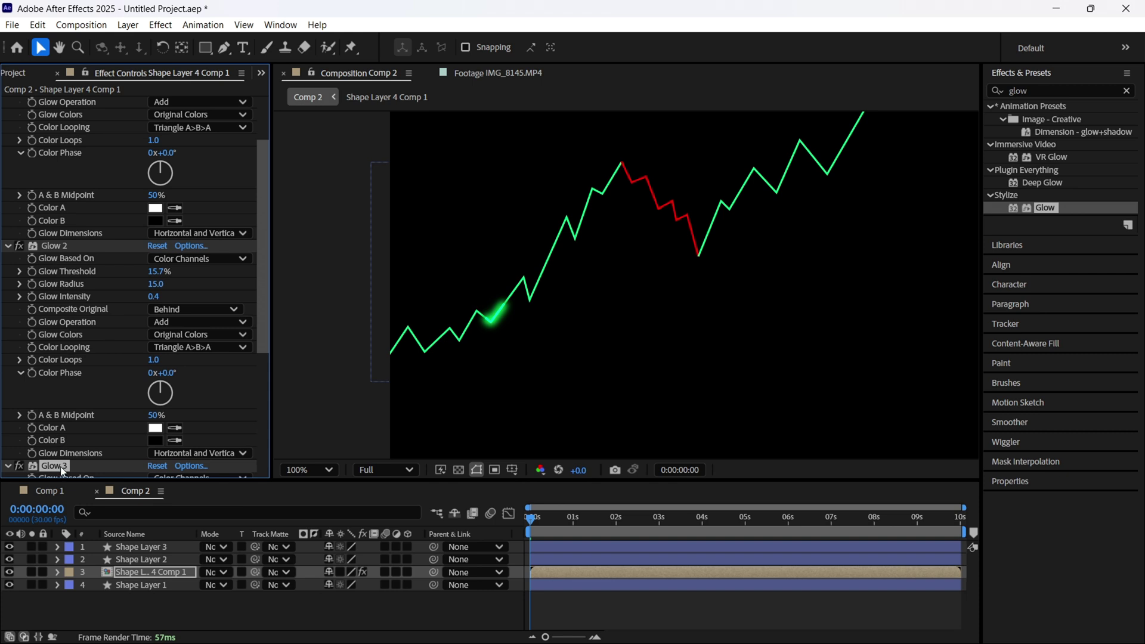
{"action": "scroll", "coordinate": [70, 470], "scroll_direction": "up", "scroll_amount": 1}
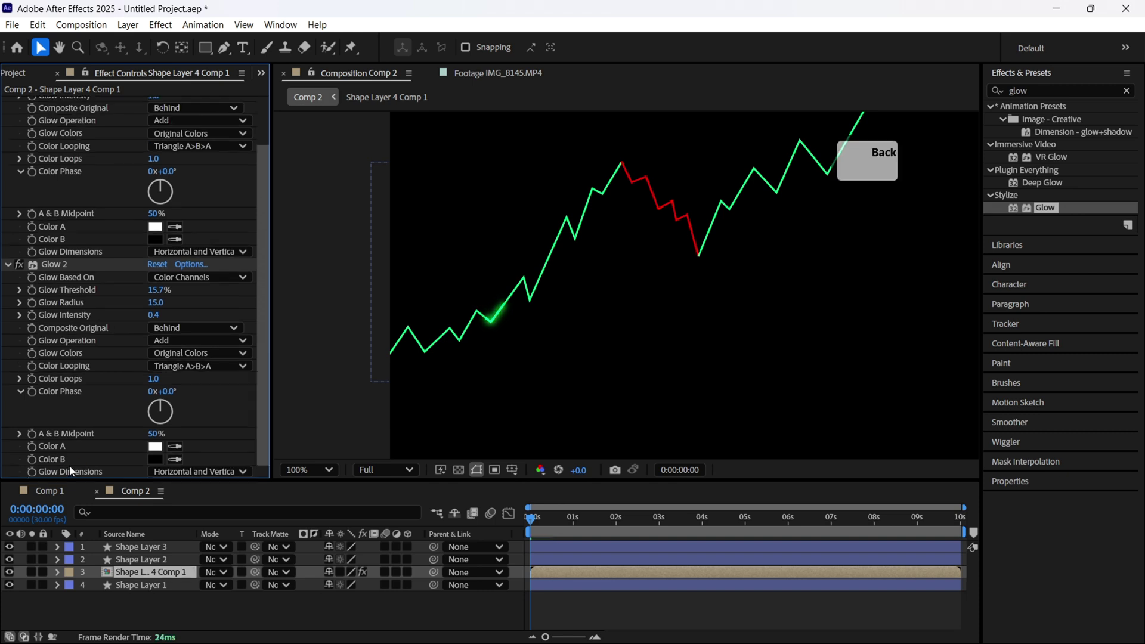
{"action": "scroll", "coordinate": [69, 430], "scroll_direction": "up", "scroll_amount": 3}
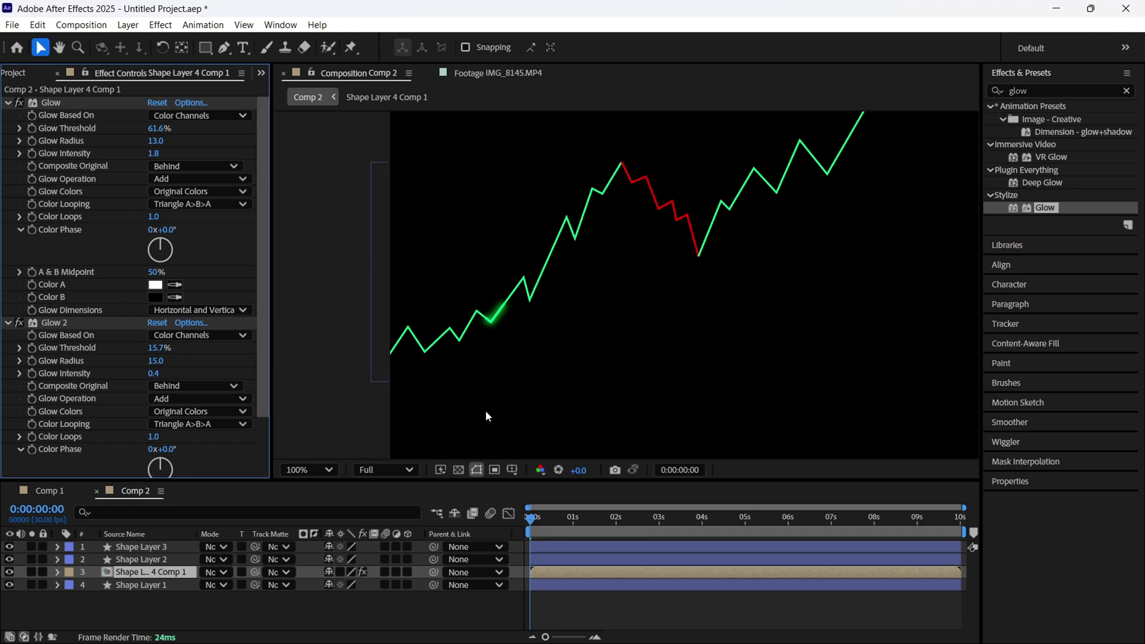
- Scrub through Comp 2 to examine the travelling glow, and compare it with the glowing graph lines in Comp 1
{"action": "left_click_drag", "start_coordinate": [530, 514], "coordinate": [891, 506]}
{"action": "key", "text": "Home"}
{"action": "left_click_drag", "start_coordinate": [673, 246], "coordinate": [606, 331]}
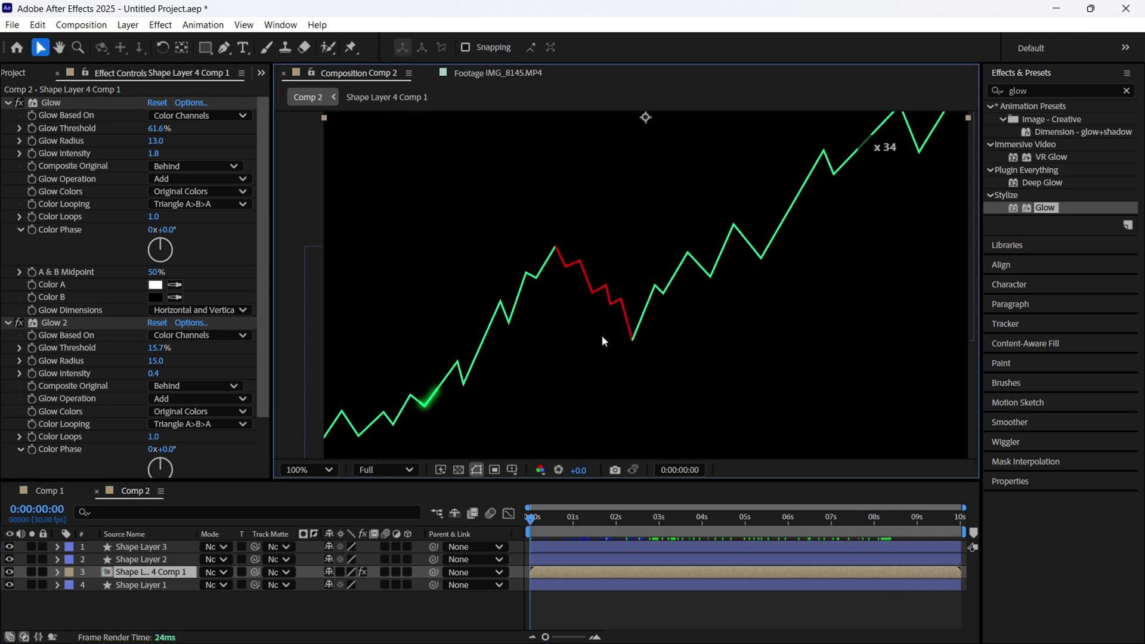
{"action": "left_click_drag", "start_coordinate": [551, 276], "coordinate": [475, 364]}
{"action": "left_click", "coordinate": [49, 490]}
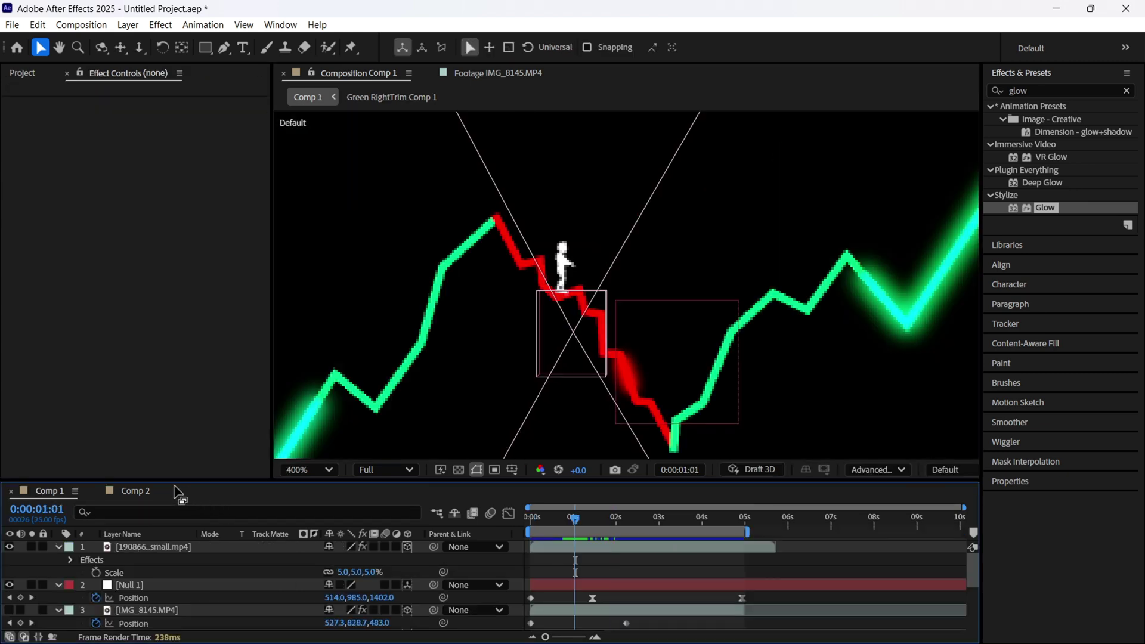
{"action": "left_click_drag", "start_coordinate": [576, 520], "coordinate": [578, 520]}
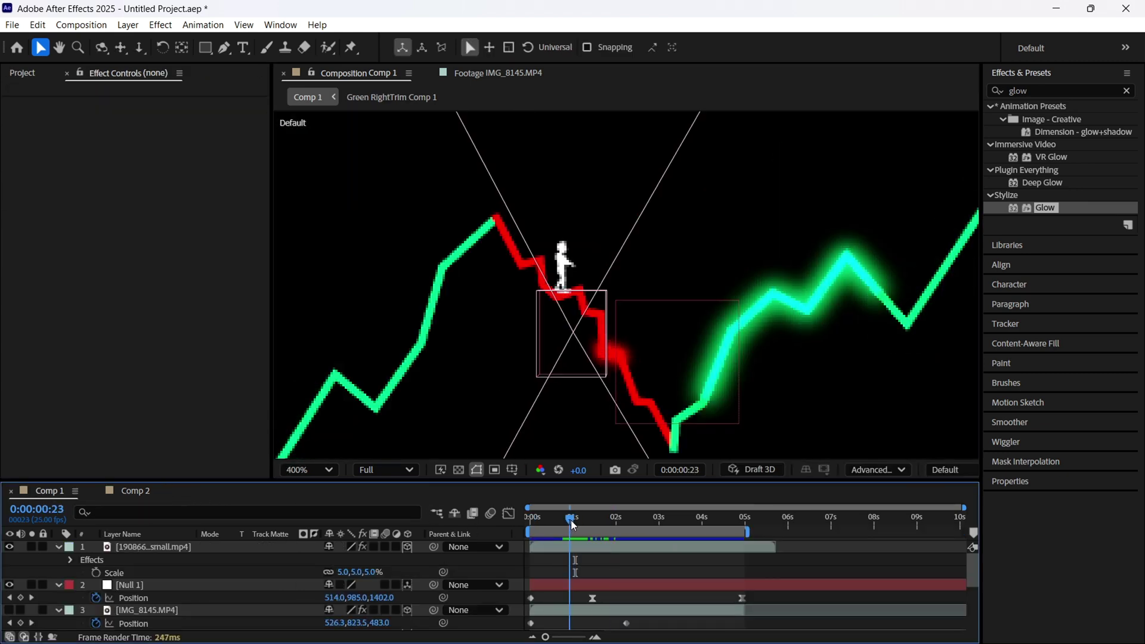
{"action": "left_click", "coordinate": [518, 77]}
{"action": "left_click_drag", "start_coordinate": [422, 438], "coordinate": [341, 443]}
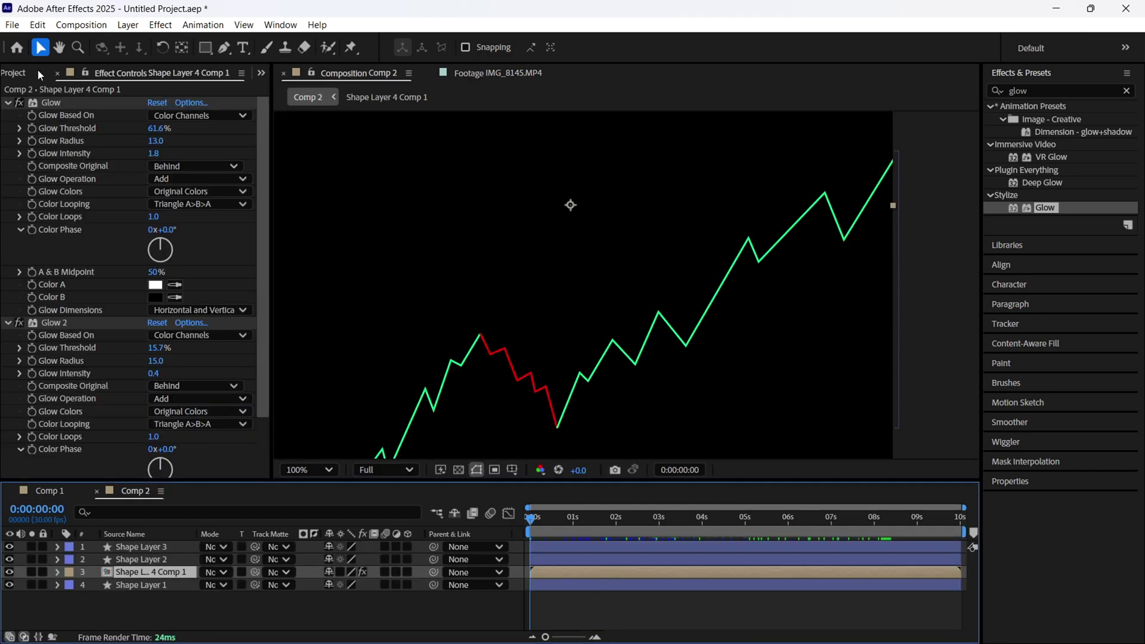
{"action": "left_click", "coordinate": [39, 72]}
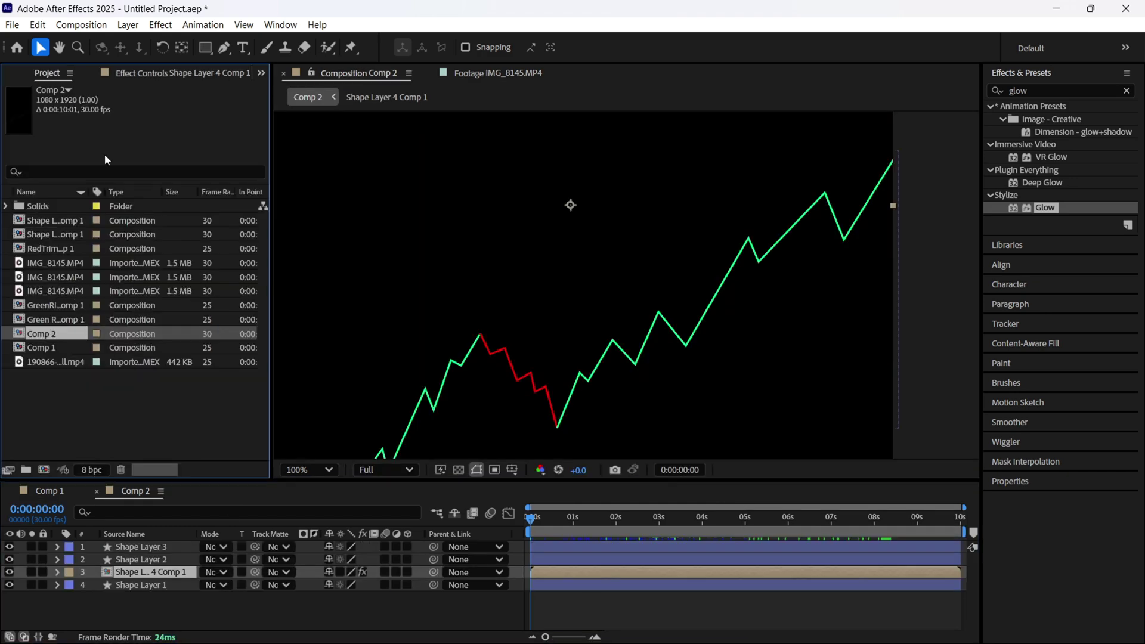
{"action": "left_click", "coordinate": [52, 263]}
{"action": "left_click", "coordinate": [60, 277]}
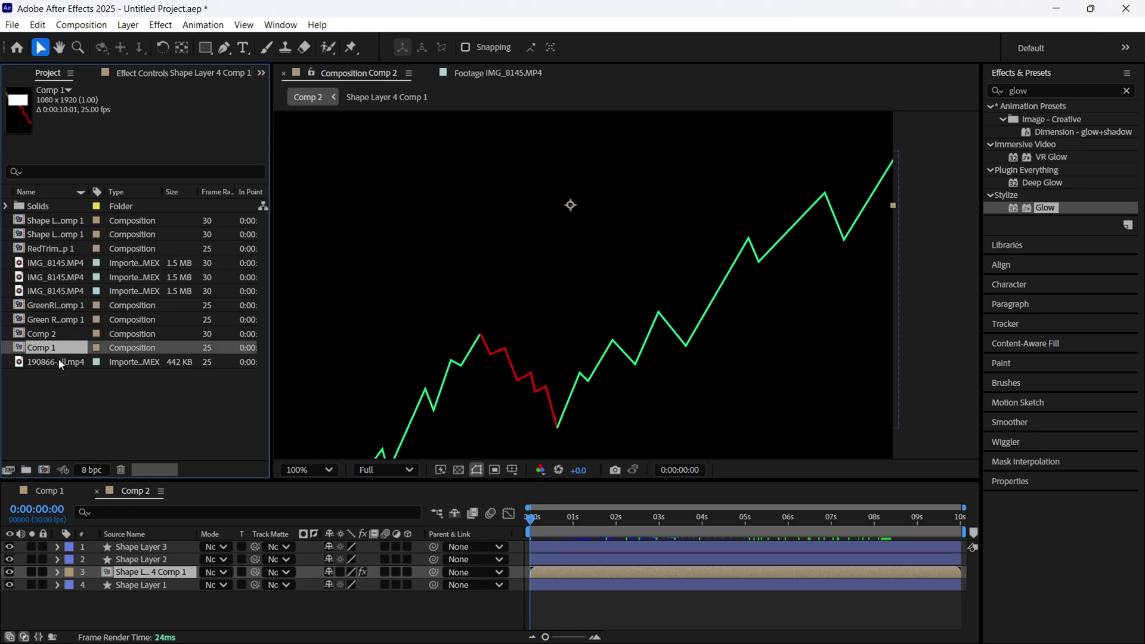
{"action": "left_click_drag", "start_coordinate": [58, 359], "coordinate": [175, 546]}
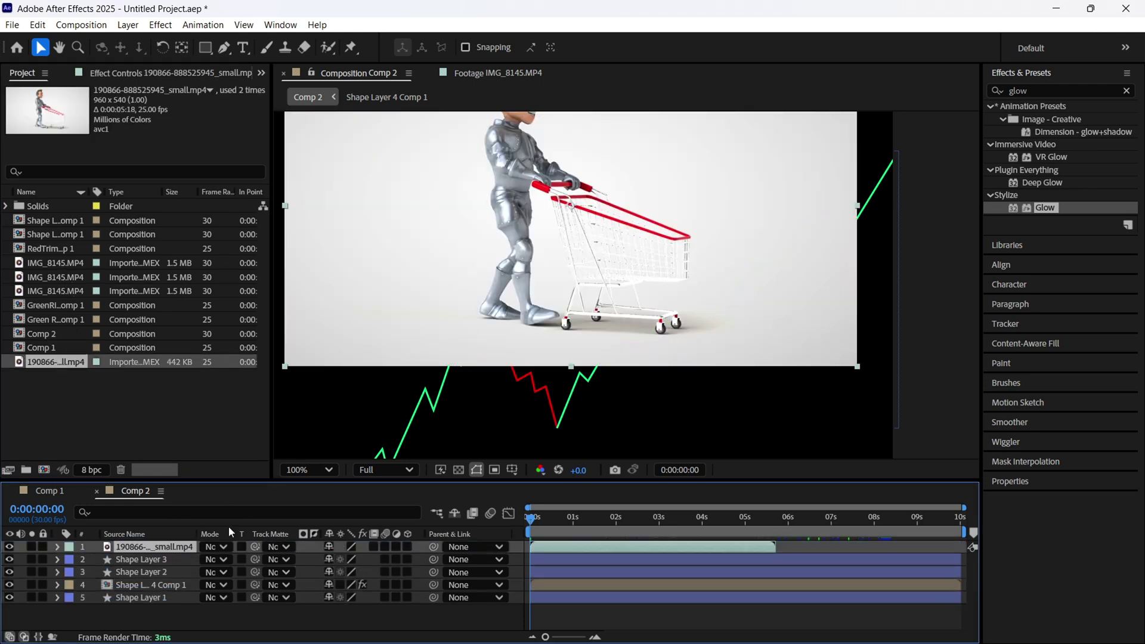
{"action": "scroll", "coordinate": [512, 210], "scroll_direction": "down", "scroll_amount": 2}
{"action": "scroll", "coordinate": [558, 219], "scroll_direction": "up", "scroll_amount": 2}
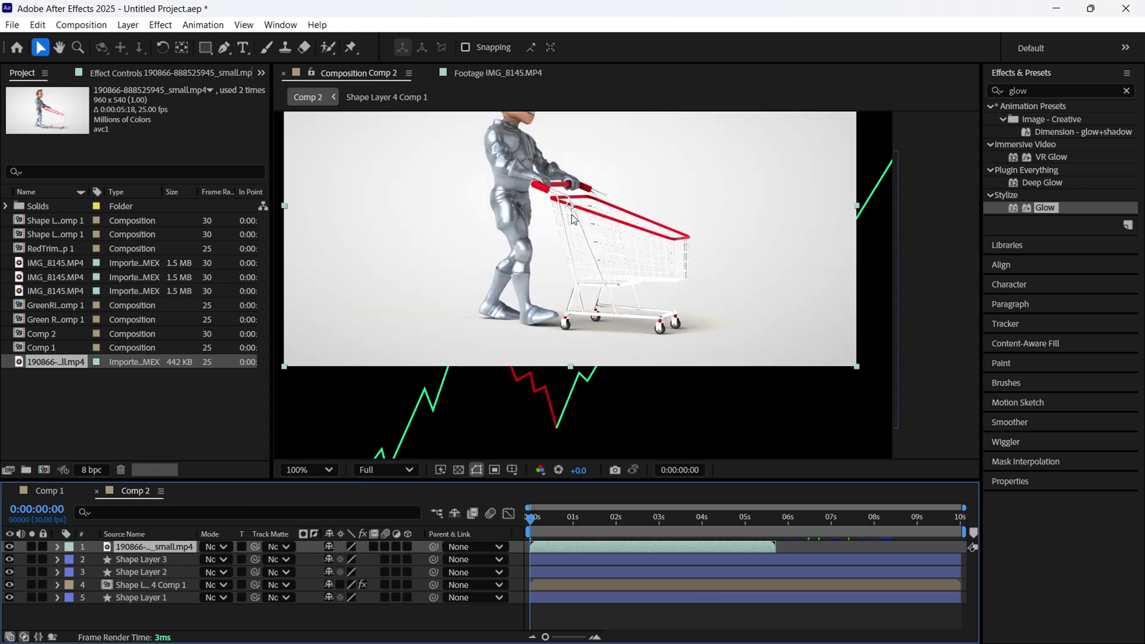
{"action": "key", "text": "space"}
{"action": "left_click_drag", "start_coordinate": [572, 171], "coordinate": [620, 247]}
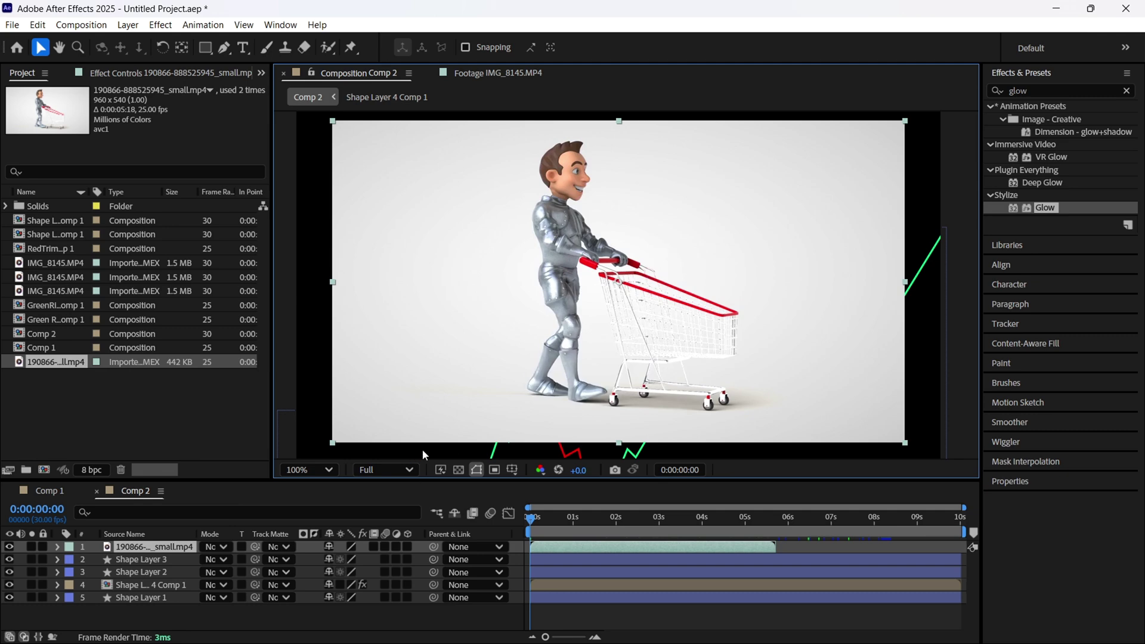
- Open the walking figure clip in the layer view and mark the figure as foreground with the Roto Brush
{"action": "left_click", "coordinate": [328, 47]}
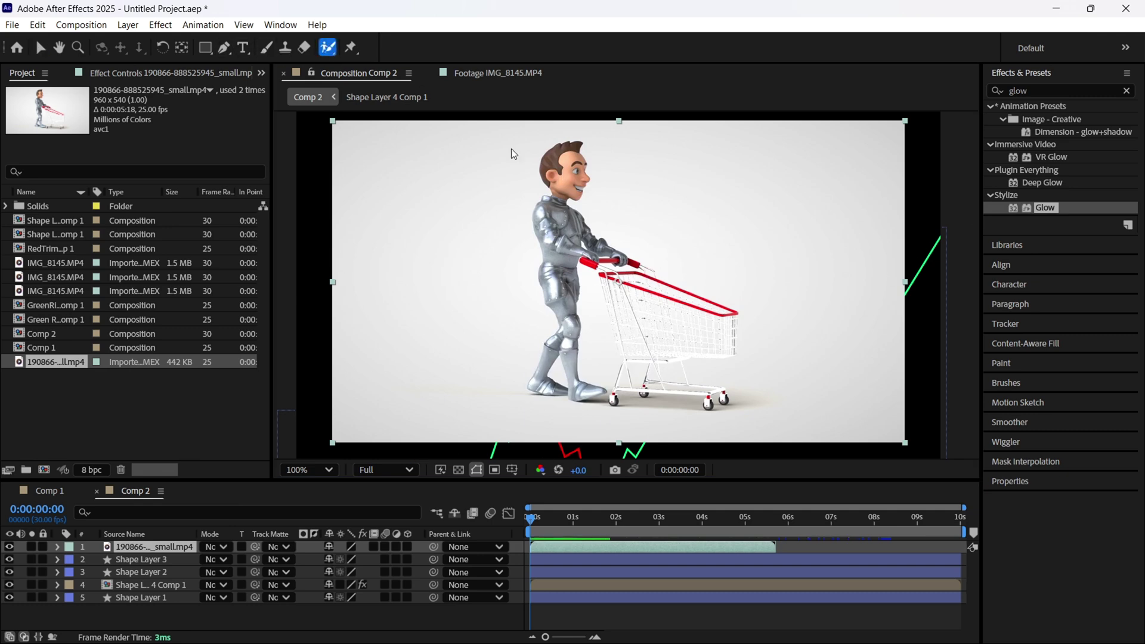
{"action": "double_click", "coordinate": [566, 245]}
{"action": "left_click_drag", "start_coordinate": [509, 480], "coordinate": [509, 197]}
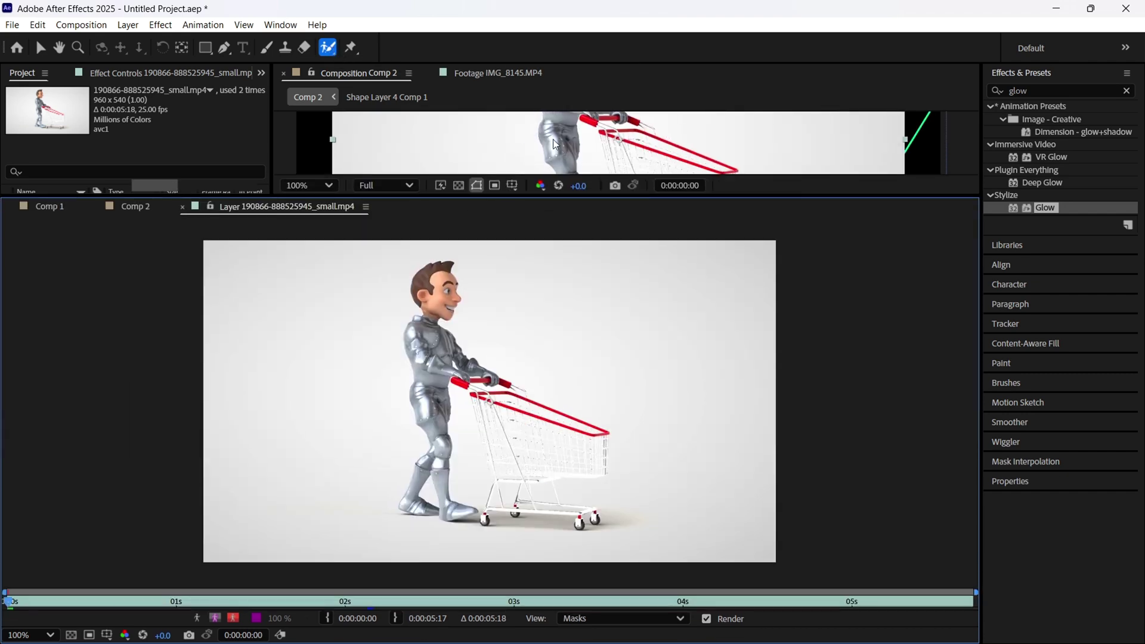
{"action": "left_click_drag", "start_coordinate": [442, 264], "coordinate": [435, 279]}
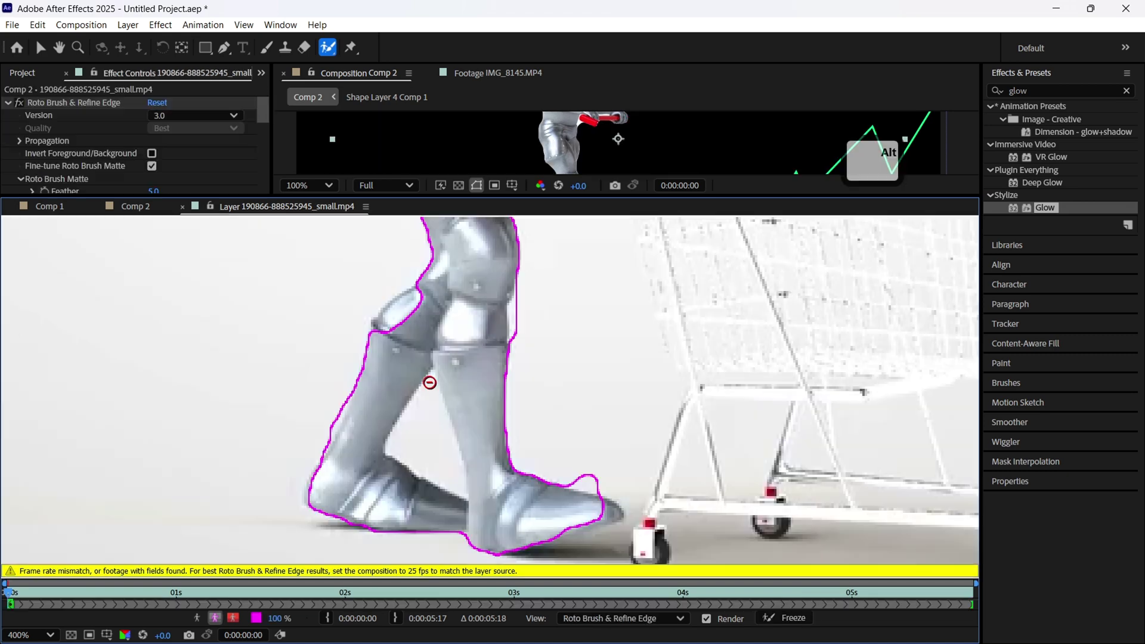
- Refine the Roto Brush selection around the legs and feet, excluding the gap between the legs and including the front shoe's toe
{"action": "mouse_move", "coordinate": [427, 381]}
{"action": "left_mouse_down"}
{"action": "mouse_move", "coordinate": [403, 432]}
{"action": "mouse_move", "coordinate": [417, 459]}
{"action": "mouse_move", "coordinate": [448, 468]}
{"action": "mouse_move", "coordinate": [434, 395]}
{"action": "left_mouse_up"}
{"action": "left_click_drag", "start_coordinate": [450, 473], "coordinate": [462, 491]}
{"action": "mouse_move", "coordinate": [531, 303]}
{"action": "left_mouse_down"}
{"action": "mouse_move", "coordinate": [544, 386]}
{"action": "mouse_move", "coordinate": [524, 431]}
{"action": "mouse_move", "coordinate": [545, 390]}
{"action": "mouse_move", "coordinate": [533, 363]}
{"action": "left_mouse_up"}
{"action": "left_click_drag", "start_coordinate": [530, 486], "coordinate": [573, 498]}
{"action": "mouse_move", "coordinate": [587, 229]}
{"action": "left_mouse_down"}
{"action": "mouse_move", "coordinate": [594, 404]}
{"action": "mouse_move", "coordinate": [619, 506]}
{"action": "left_mouse_up"}
{"action": "scroll", "coordinate": [614, 480], "scroll_direction": "down", "scroll_amount": 1}
{"action": "left_click_drag", "start_coordinate": [564, 437], "coordinate": [560, 330]}
{"action": "left_click_drag", "start_coordinate": [536, 488], "coordinate": [565, 496]}
{"action": "scroll", "coordinate": [564, 496], "scroll_direction": "up", "scroll_amount": 3}
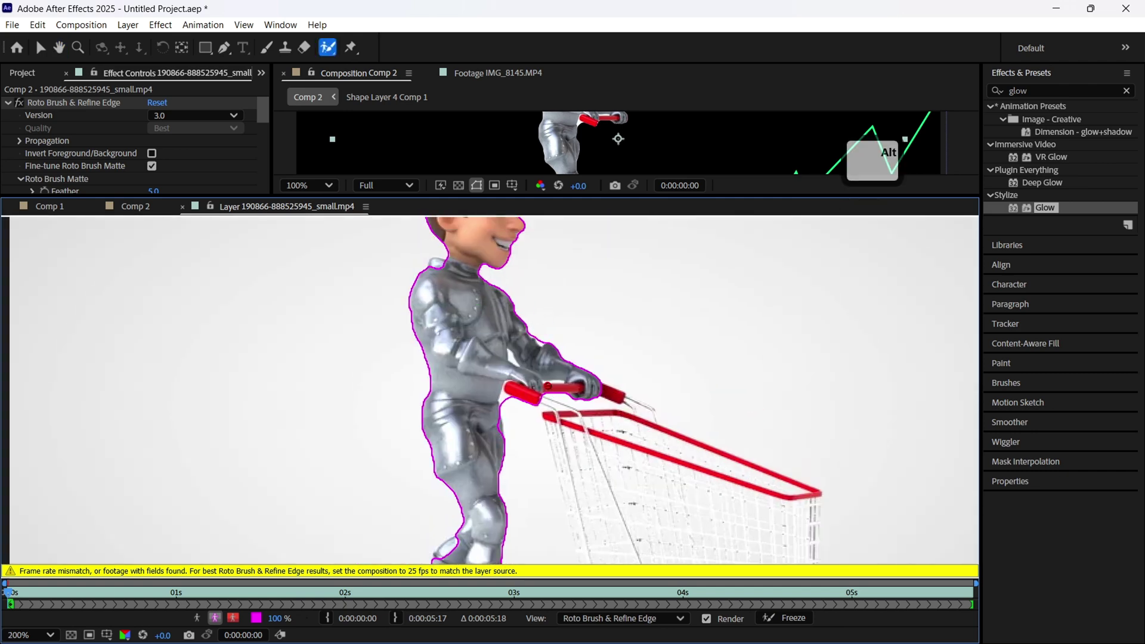
- Subtract parts of the cart handle near the hands from the Roto Brush selection and return to the composition view
{"action": "left_click_drag", "start_coordinate": [561, 404], "coordinate": [559, 399]}
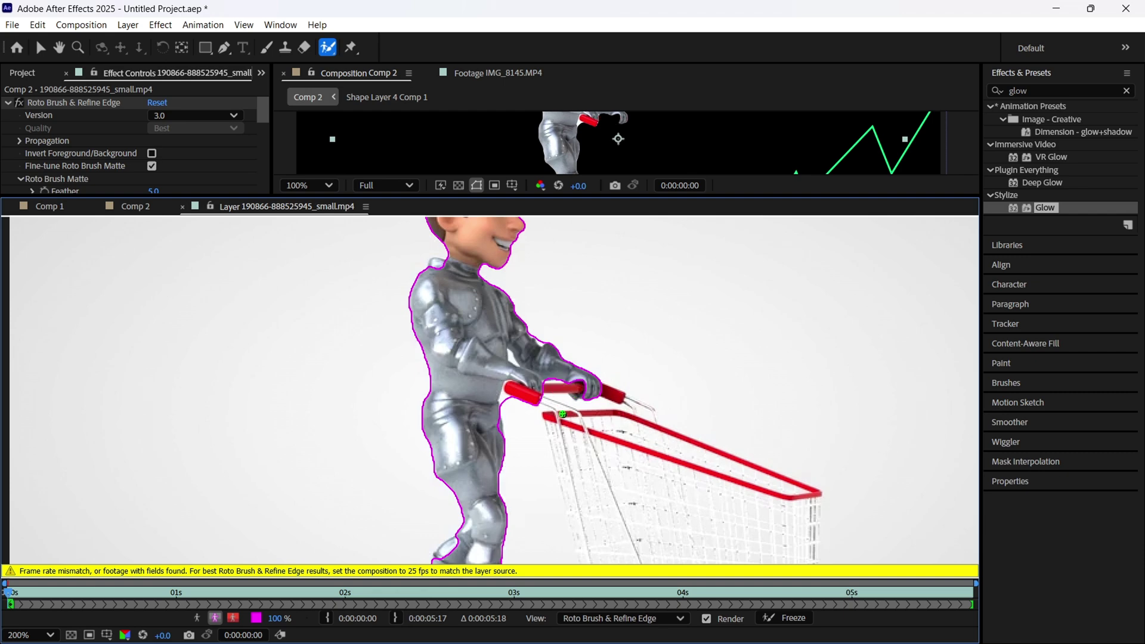
{"action": "scroll", "coordinate": [605, 386], "scroll_direction": "down", "scroll_amount": 1}
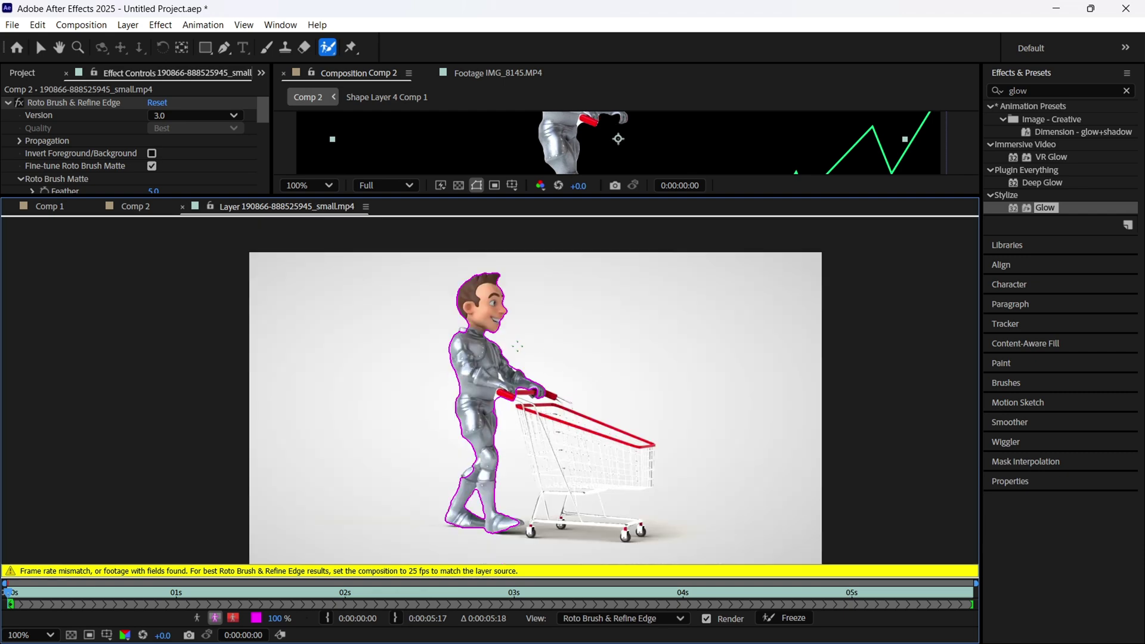
{"action": "scroll", "coordinate": [515, 373], "scroll_direction": "up", "scroll_amount": 1}
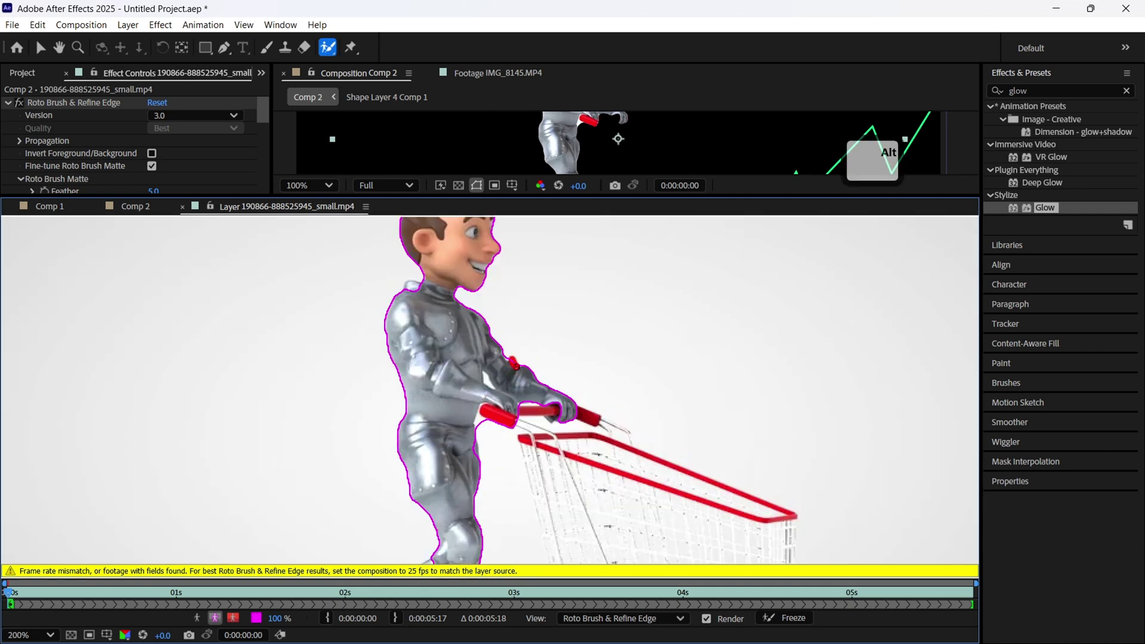
{"action": "scroll", "coordinate": [651, 276], "scroll_direction": "down", "scroll_amount": 3}
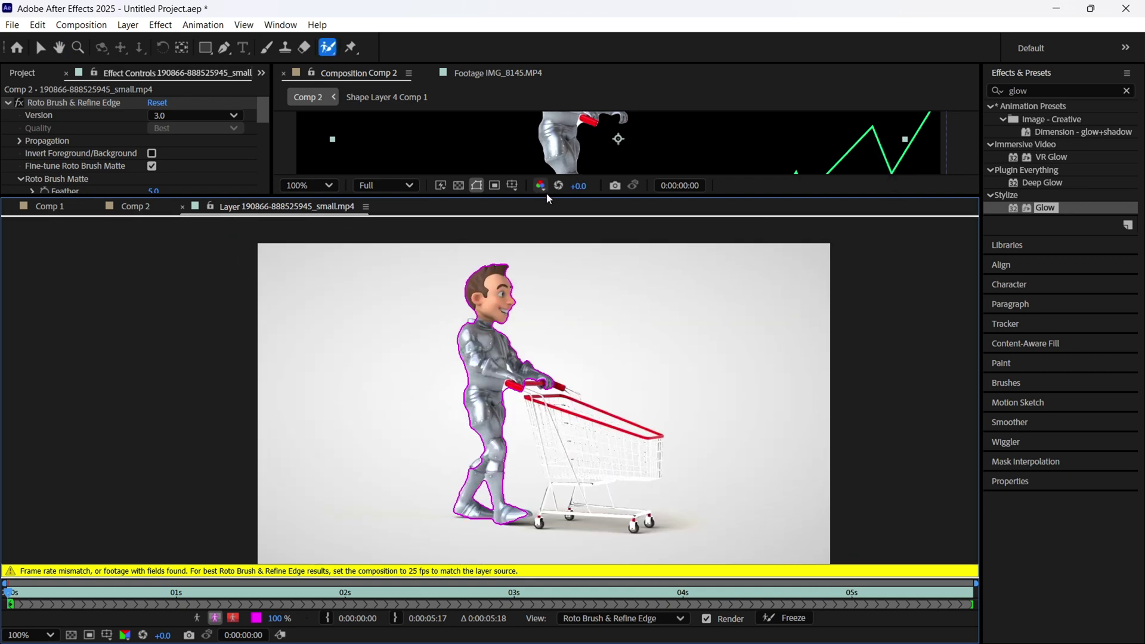
{"action": "left_click", "coordinate": [182, 206]}
{"action": "left_click_drag", "start_coordinate": [605, 401], "coordinate": [596, 474]}
{"action": "key", "text": "v"}
{"action": "left_click_drag", "start_coordinate": [605, 323], "coordinate": [639, 287]}
- Create a two-node camera with the 35mm preset in Comp 2
{"action": "right_click", "coordinate": [457, 427]}
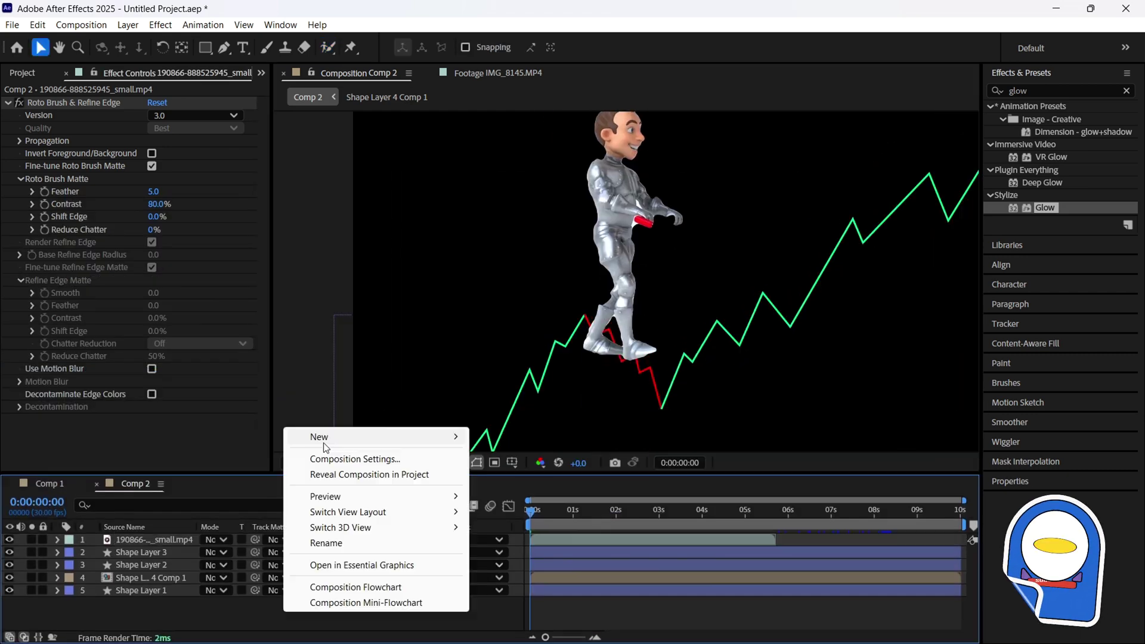
{"action": "mouse_move", "coordinate": [442, 437]}
{"action": "left_click", "coordinate": [524, 505]}
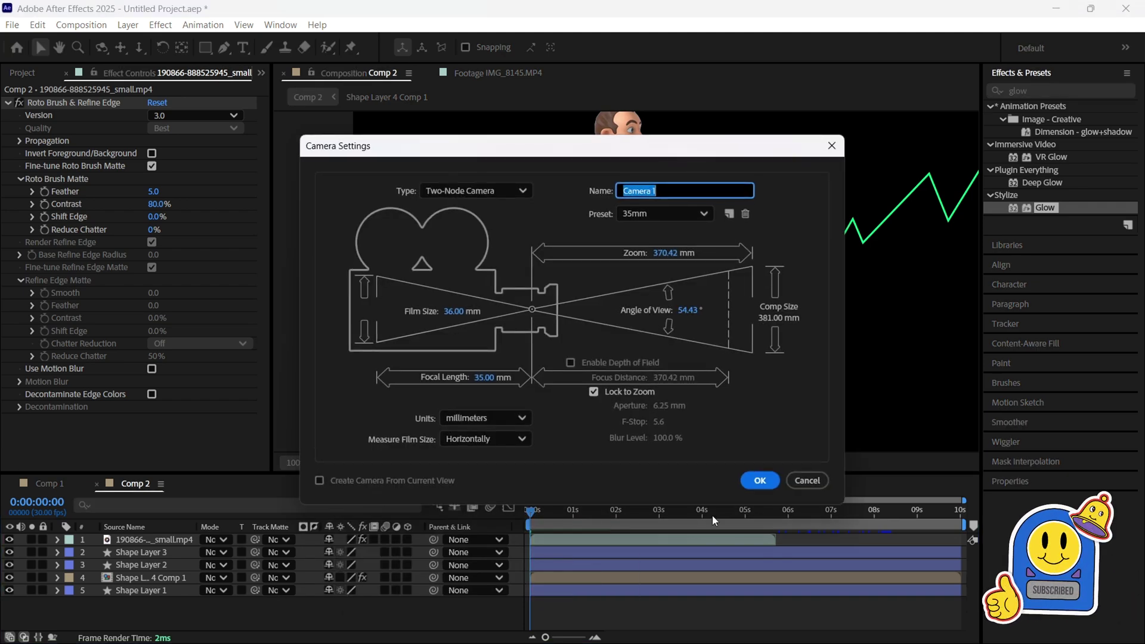
{"action": "left_click", "coordinate": [756, 478]}
{"action": "left_click", "coordinate": [701, 392]}
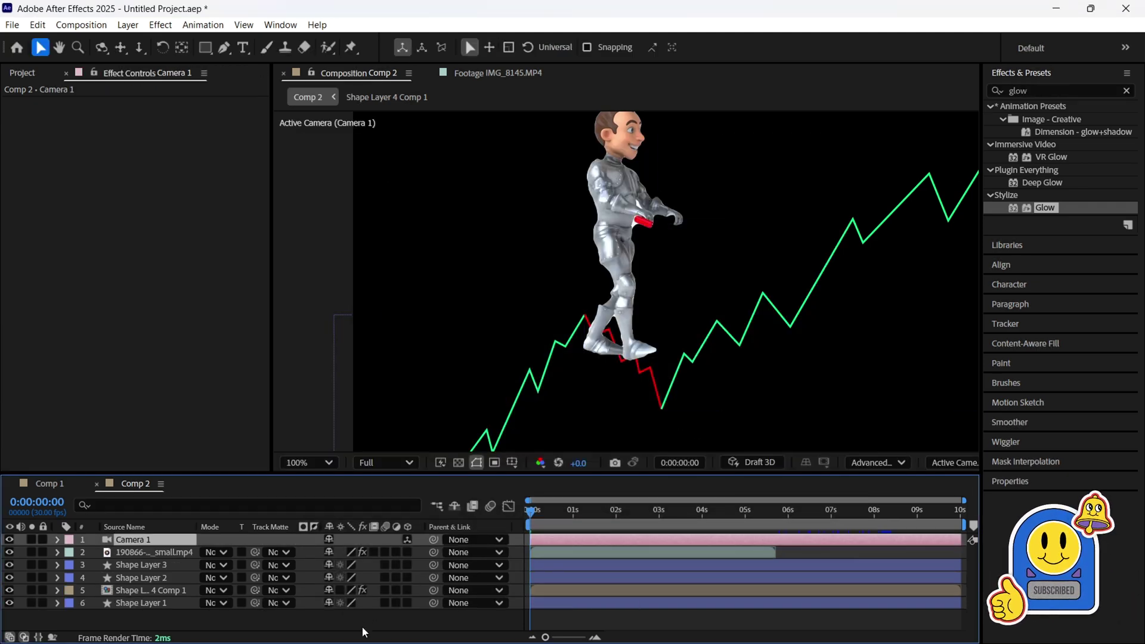
- Add a null object and turn on the 3D switch for it and all the clip, shape and pre-composed layers
{"action": "right_click", "coordinate": [368, 436]}
{"action": "mouse_move", "coordinate": [430, 451]}
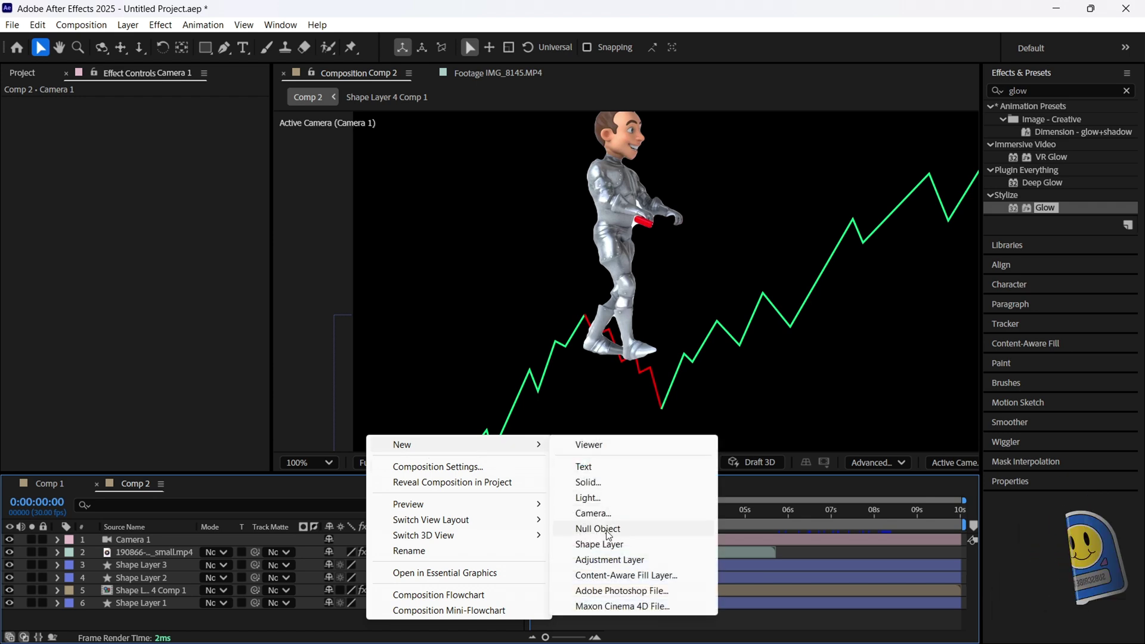
{"action": "left_click", "coordinate": [610, 532]}
{"action": "left_click_drag", "start_coordinate": [357, 473], "coordinate": [357, 345]}
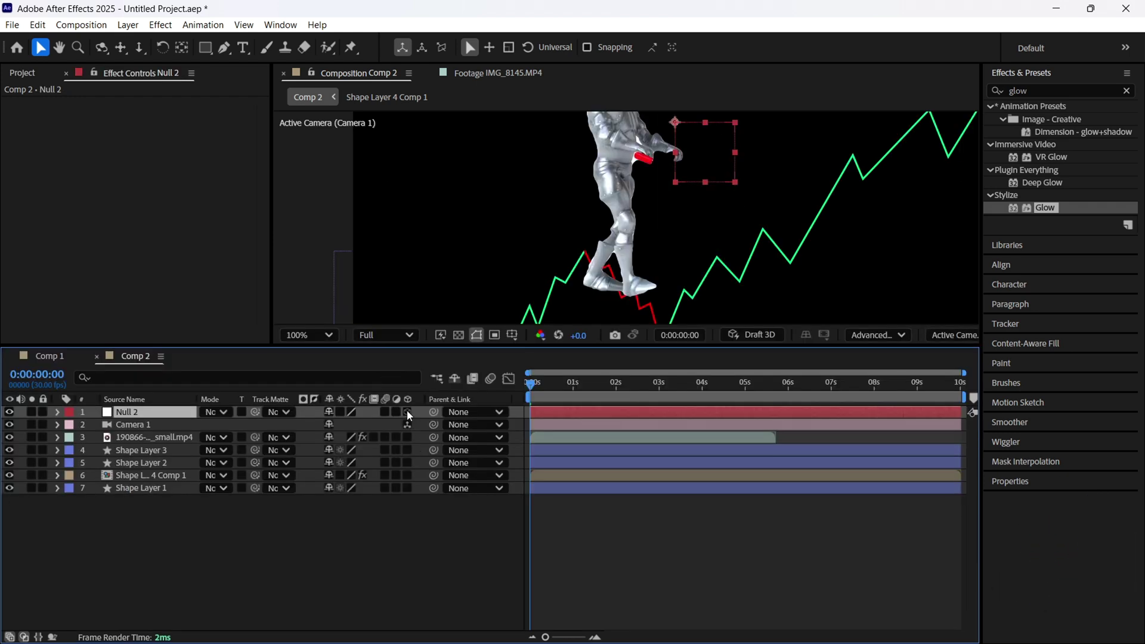
{"action": "left_click_drag", "start_coordinate": [409, 416], "coordinate": [417, 527]}
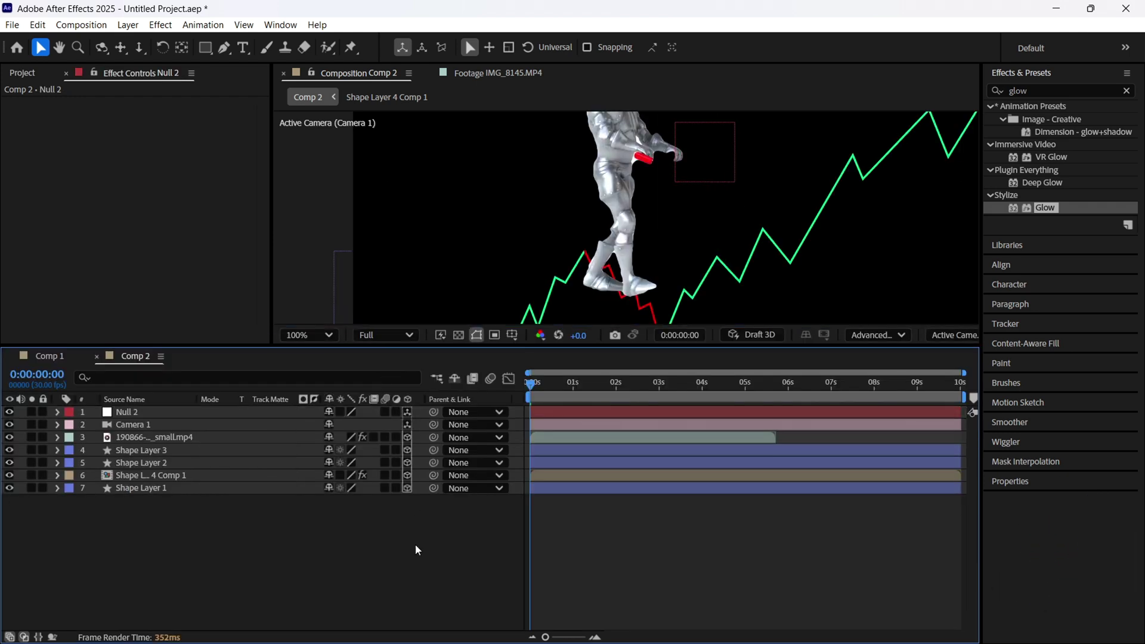
- Scale the walking figure clip to 10% and position the figure so it stands on the red line
{"action": "left_click", "coordinate": [378, 438]}
{"action": "key", "text": "s"}
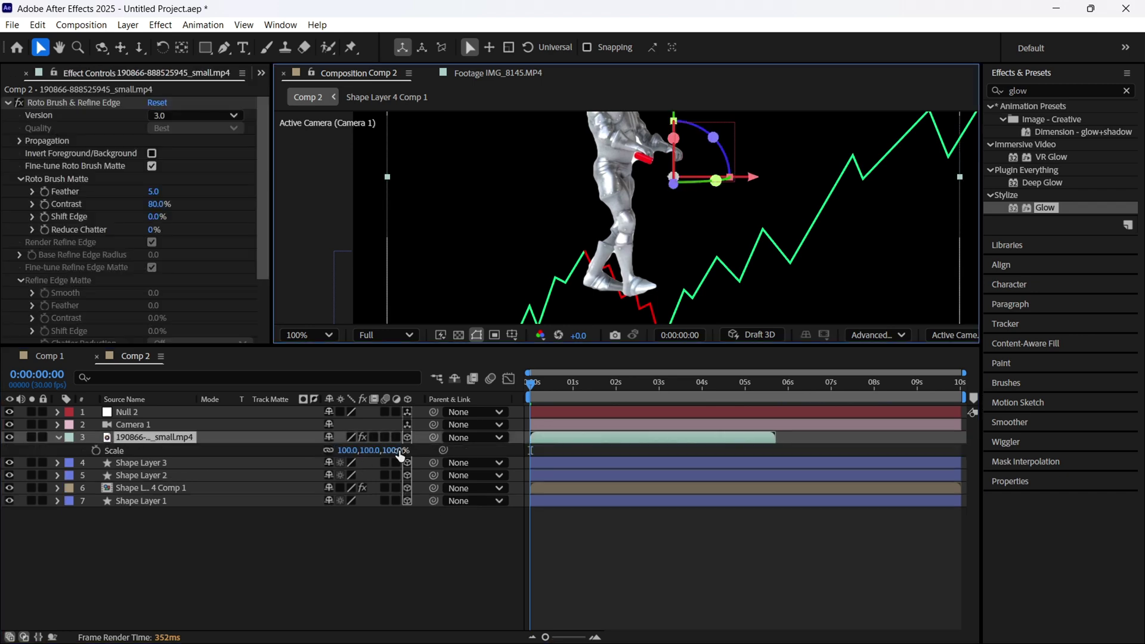
{"action": "left_click_drag", "start_coordinate": [399, 453], "coordinate": [332, 452]}
{"action": "left_click_drag", "start_coordinate": [666, 174], "coordinate": [619, 276]}
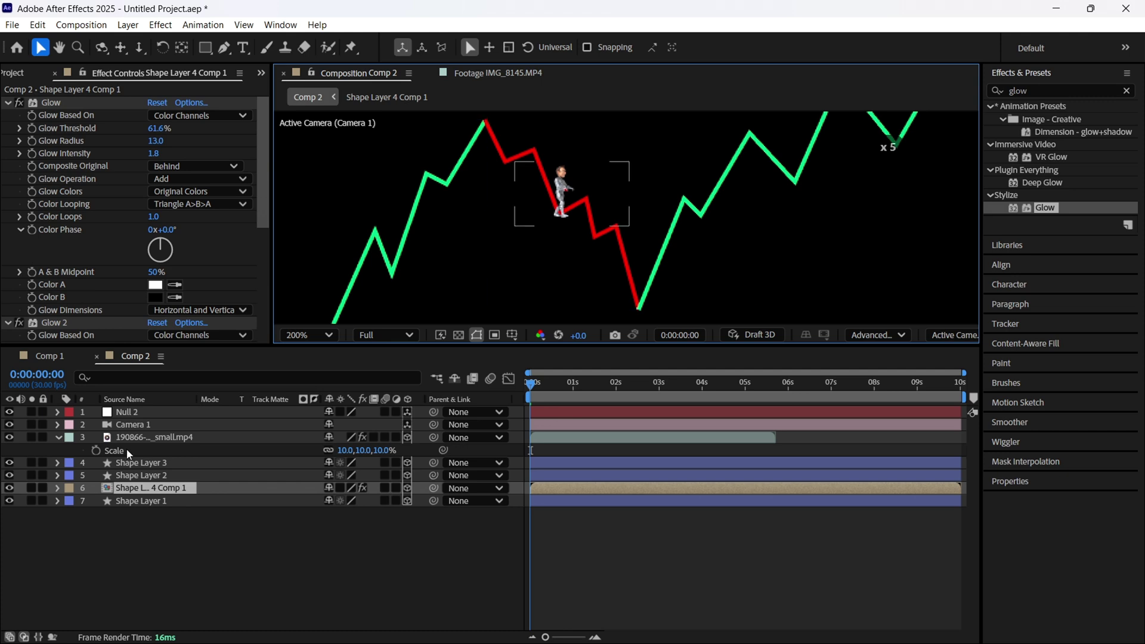
{"action": "left_click", "coordinate": [143, 440]}
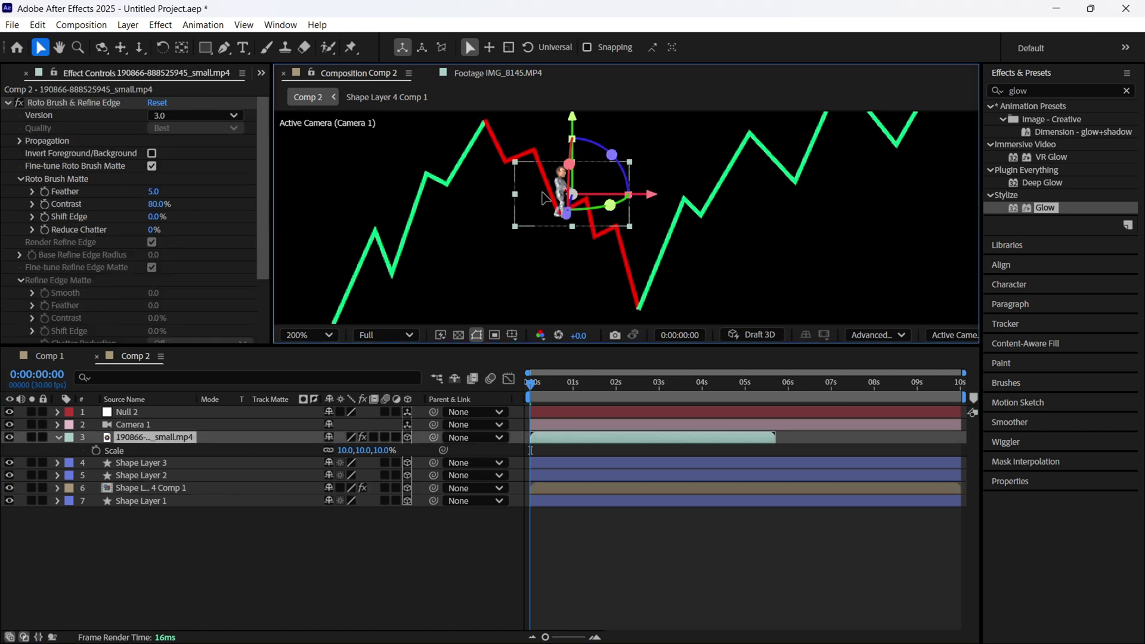
{"action": "left_click", "coordinate": [385, 488]}
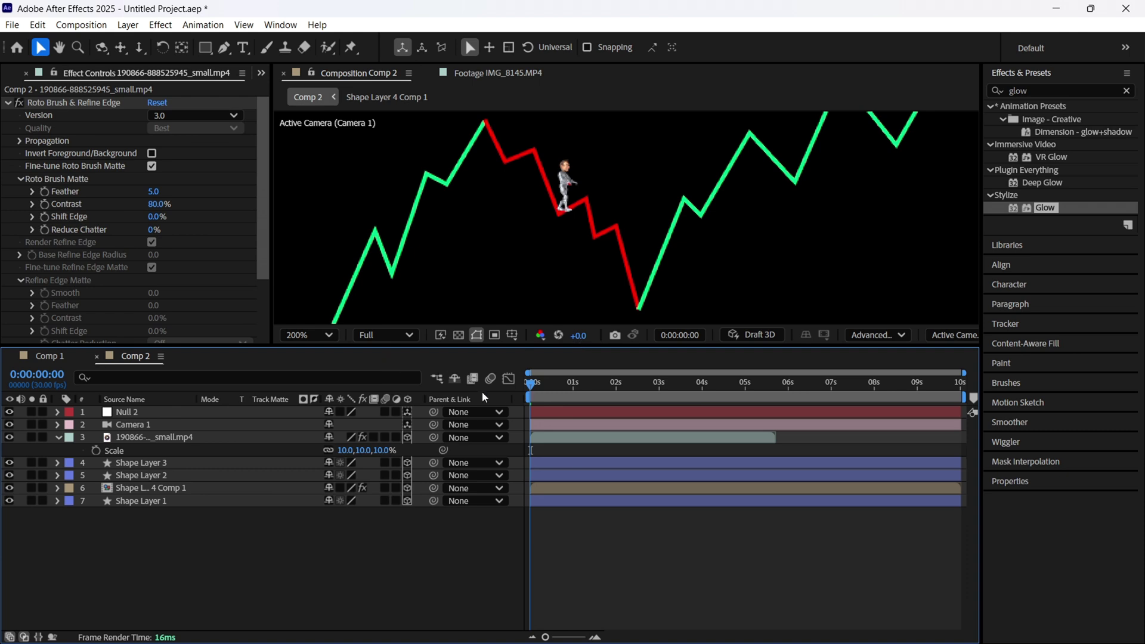
{"action": "left_click_drag", "start_coordinate": [621, 199], "coordinate": [615, 263]}
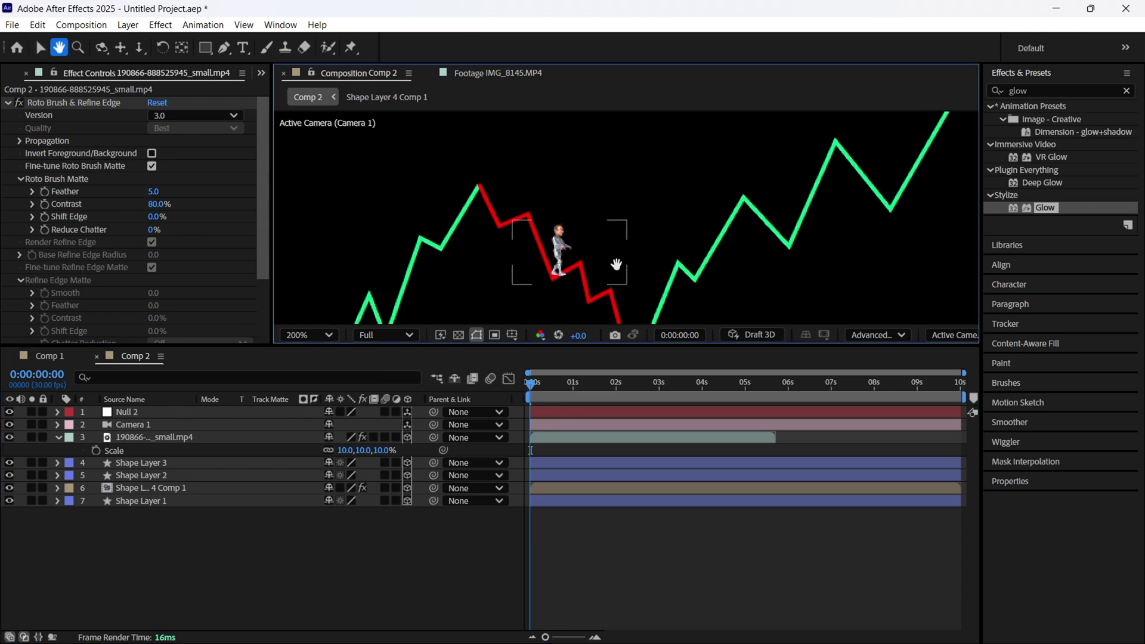
- Apply the Fill effect to the walking figure clip in Comp 2 and set the fill colour to white
{"action": "left_click", "coordinate": [1025, 90]}
{"action": "type", "text": "fill"}
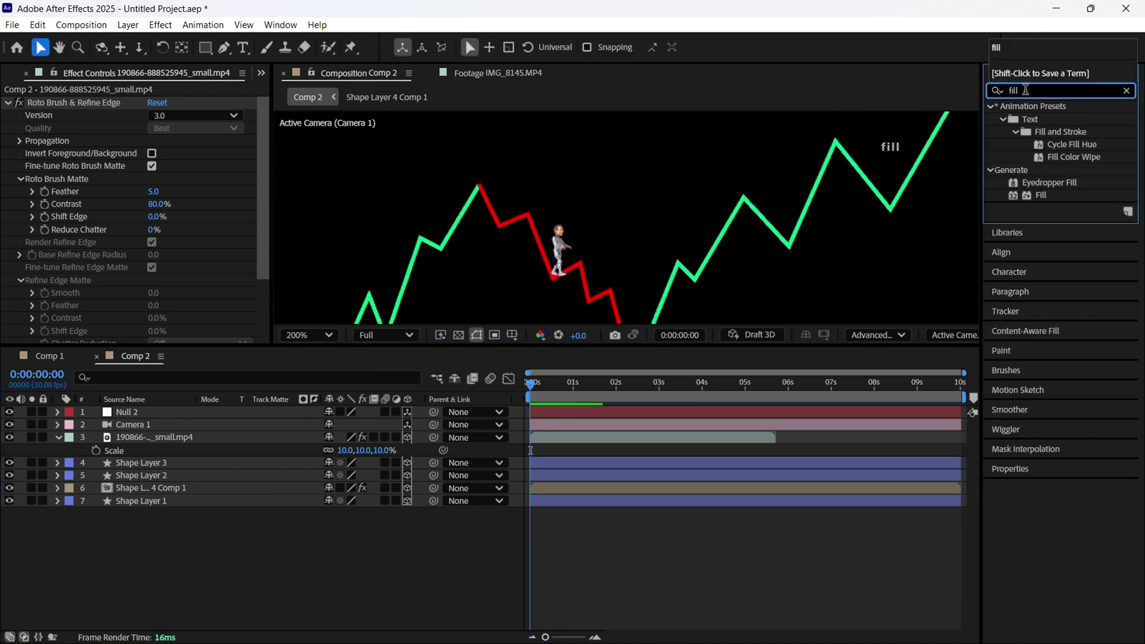
{"action": "left_click_drag", "start_coordinate": [1047, 197], "coordinate": [204, 313]}
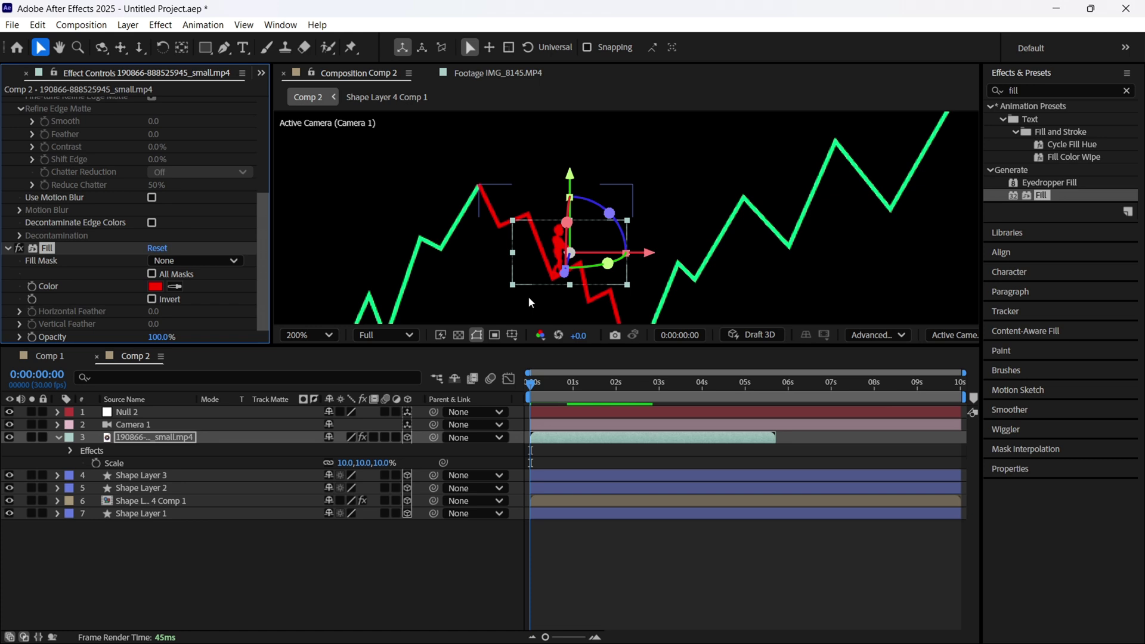
{"action": "left_click", "coordinate": [155, 286]}
{"action": "left_click_drag", "start_coordinate": [597, 214], "coordinate": [631, 340]}
{"action": "left_click", "coordinate": [436, 365]}
{"action": "left_click", "coordinate": [751, 368]}
{"action": "left_click", "coordinate": [751, 317]}
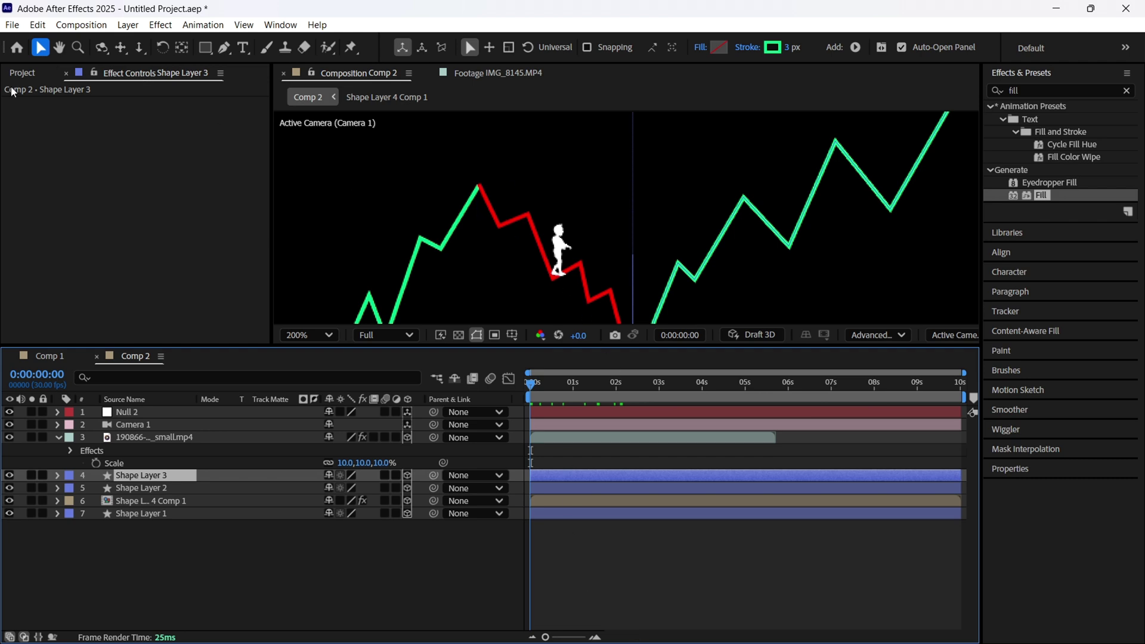
- Examine the walking figure clip and its Fill effect in Comp 1 against the reference footage
{"action": "left_click", "coordinate": [51, 355]}
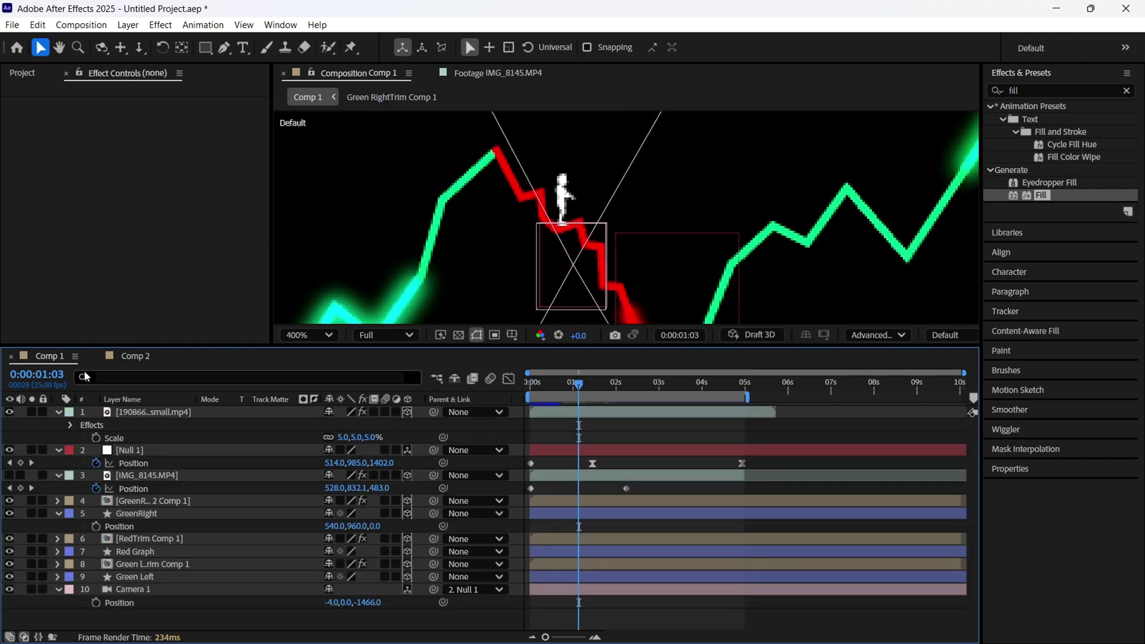
{"action": "left_click", "coordinate": [180, 412]}
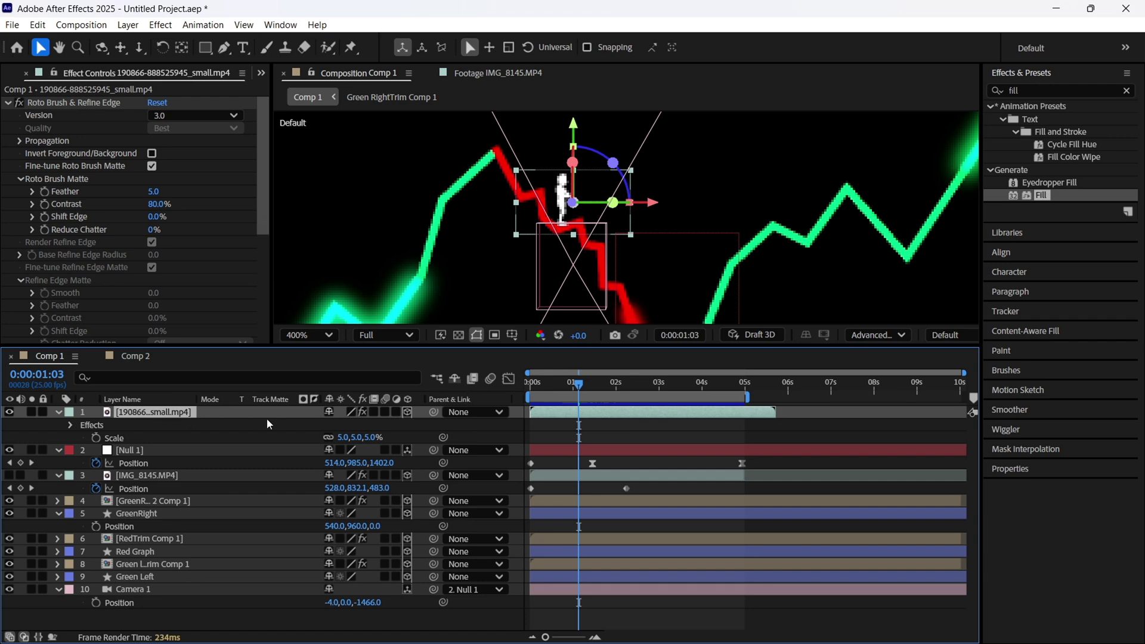
{"action": "left_click", "coordinate": [570, 391]}
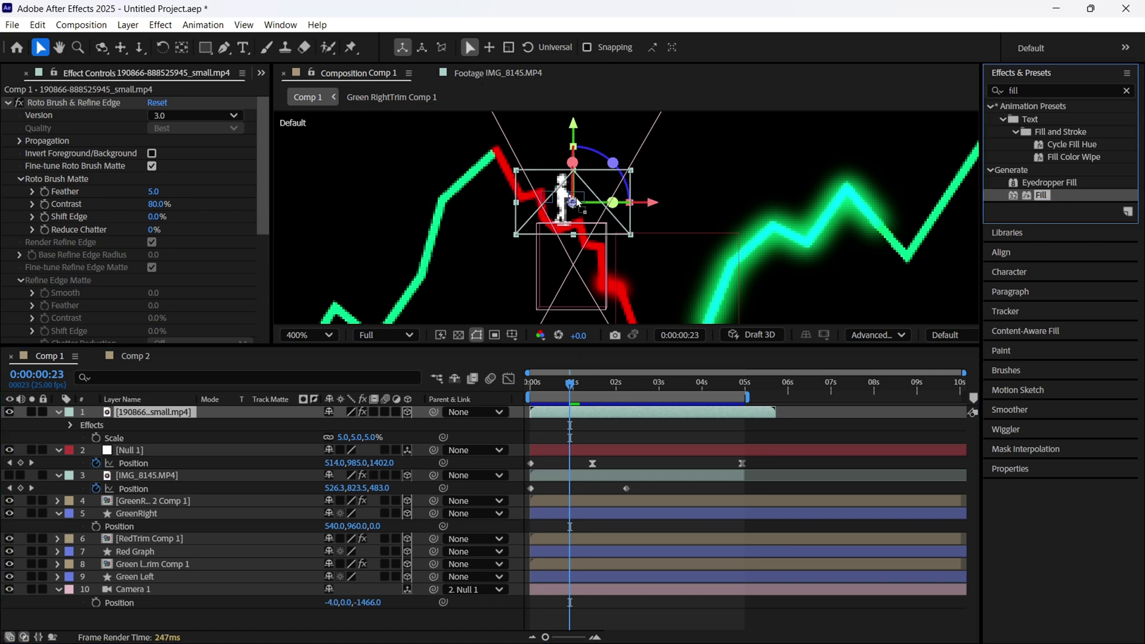
{"action": "mouse_move", "coordinate": [1044, 200]}
{"action": "left_mouse_down"}
{"action": "mouse_move", "coordinate": [50, 209]}
{"action": "mouse_move", "coordinate": [233, 230]}
{"action": "left_mouse_up"}
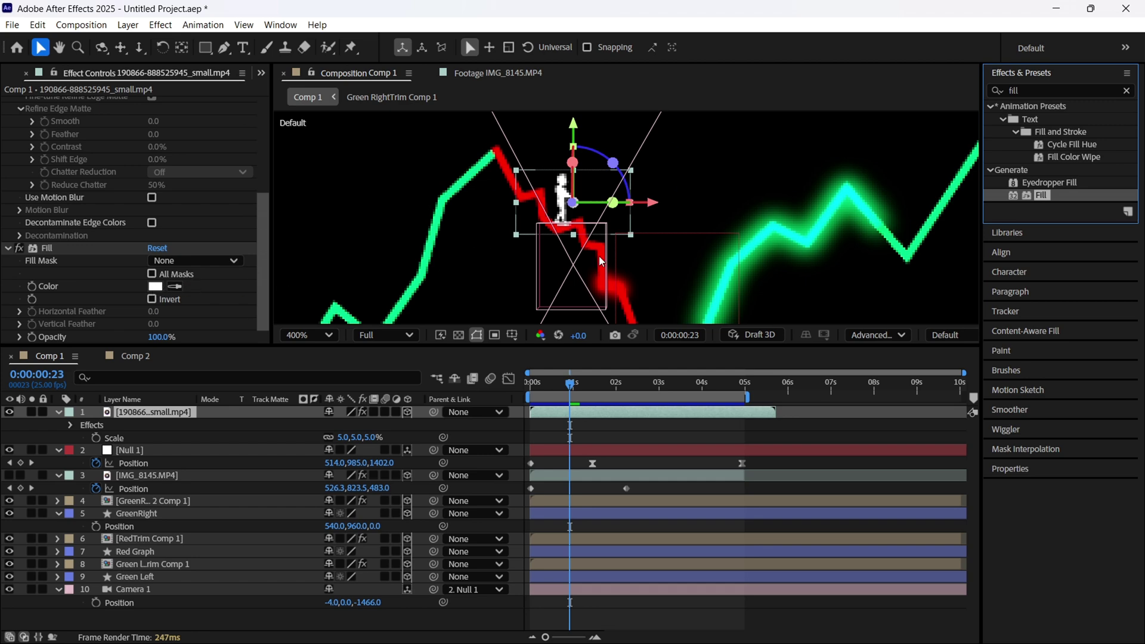
{"action": "left_click", "coordinate": [514, 73]}
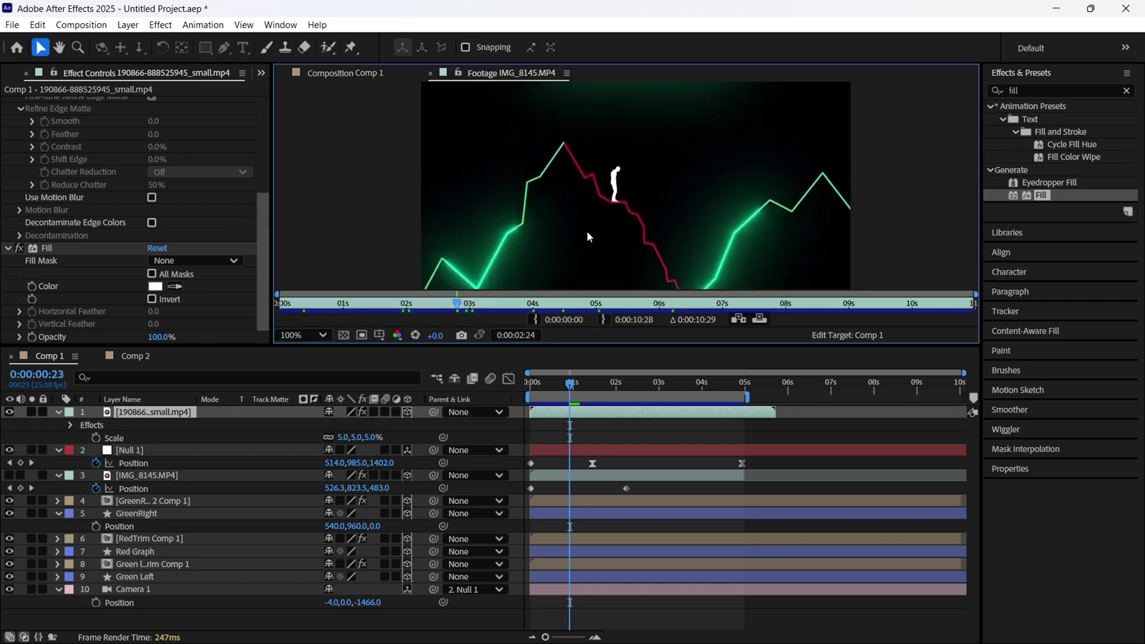
{"action": "scroll", "coordinate": [623, 189], "scroll_direction": "up", "scroll_amount": 1}
{"action": "left_click_drag", "start_coordinate": [571, 384], "coordinate": [582, 386]}
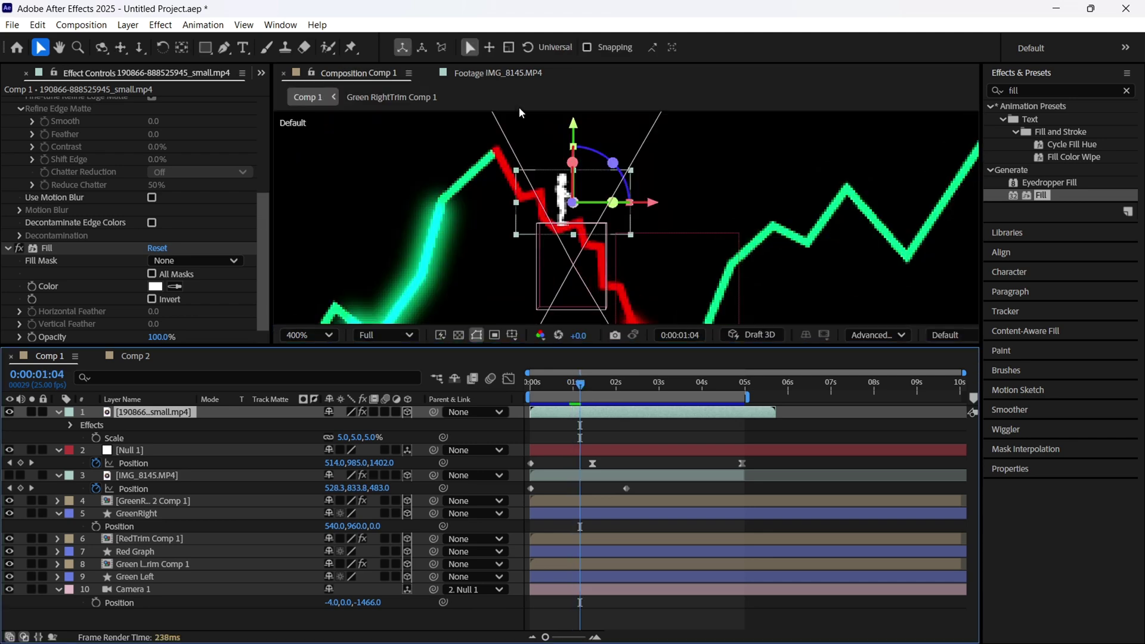
- Examine how the figure walks along the red line in the IMG_8145 reference footage and in Comp 1
{"action": "left_click", "coordinate": [514, 74]}
{"action": "left_click_drag", "start_coordinate": [320, 306], "coordinate": [442, 292]}
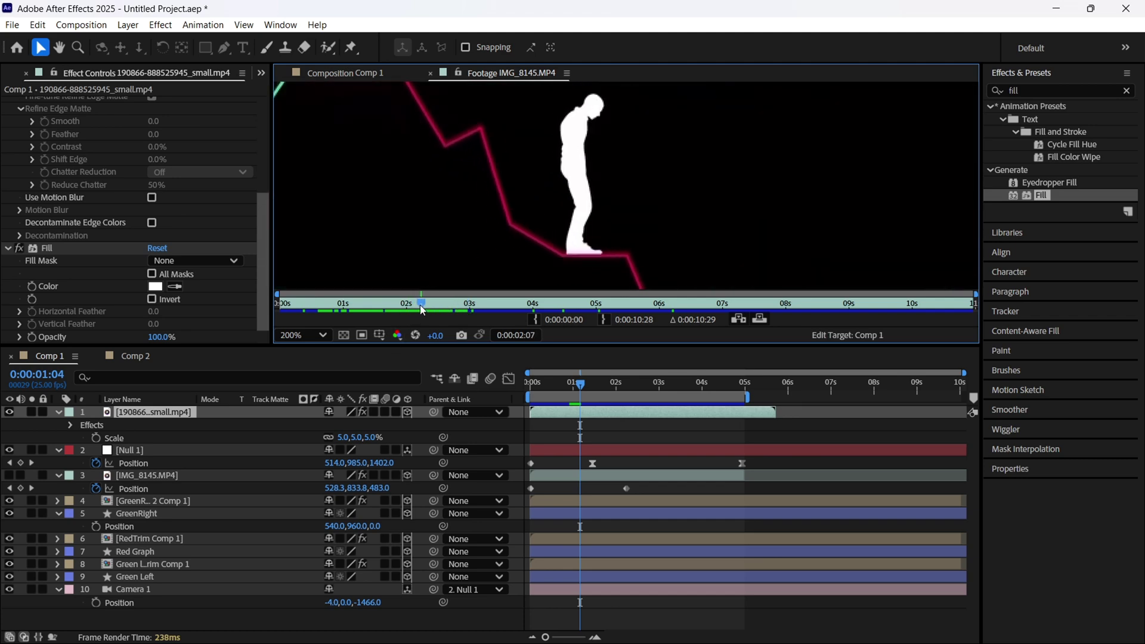
{"action": "left_click_drag", "start_coordinate": [612, 159], "coordinate": [609, 185]}
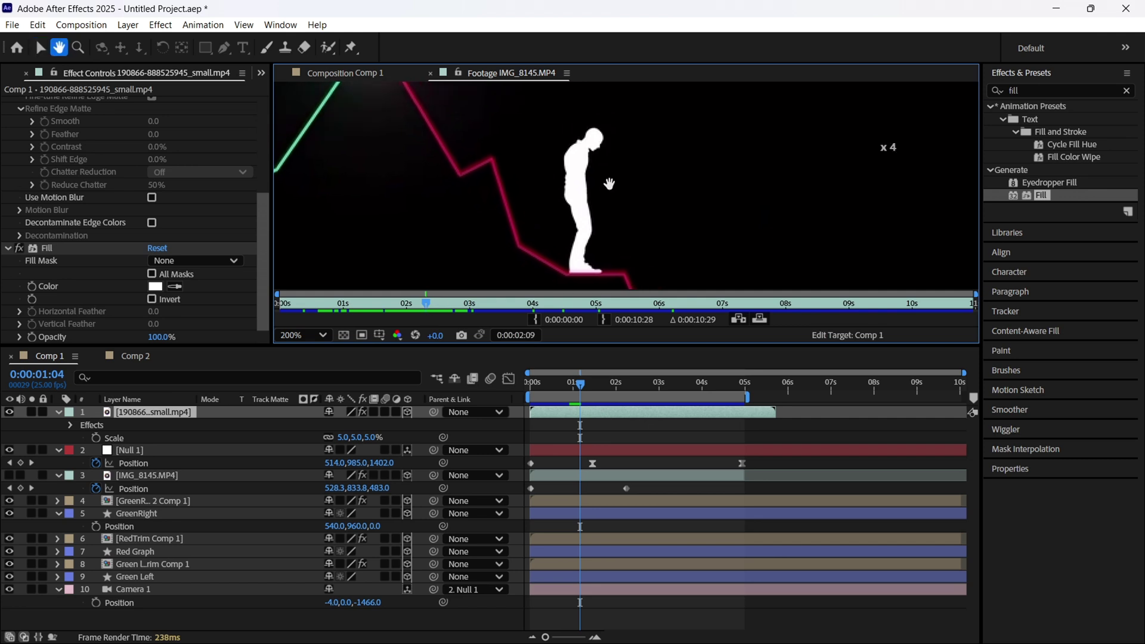
{"action": "left_click_drag", "start_coordinate": [417, 308], "coordinate": [417, 309]}
{"action": "scroll", "coordinate": [564, 203], "scroll_direction": "down", "scroll_amount": 4}
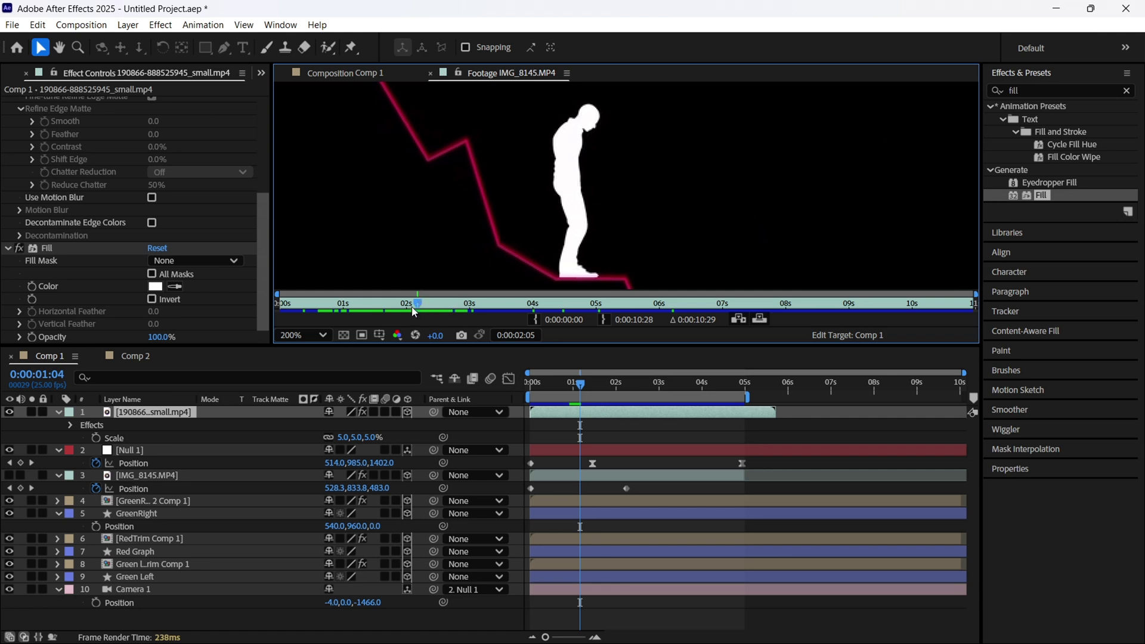
{"action": "left_click_drag", "start_coordinate": [415, 310], "coordinate": [433, 310]}
{"action": "left_click", "coordinate": [370, 74]}
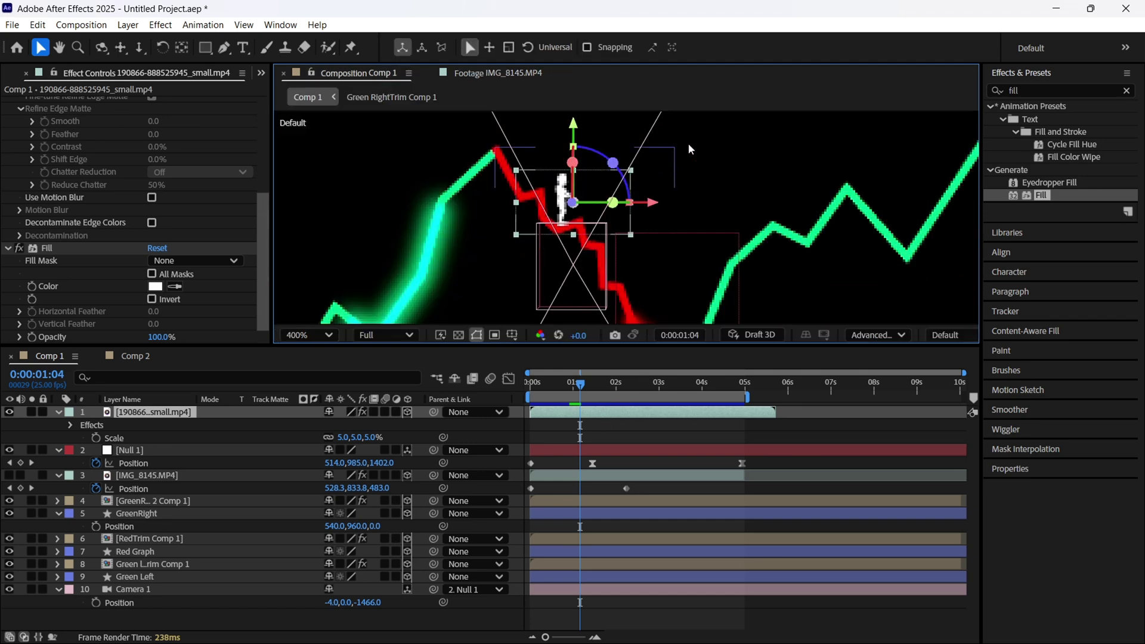
{"action": "left_click", "coordinate": [568, 185]}
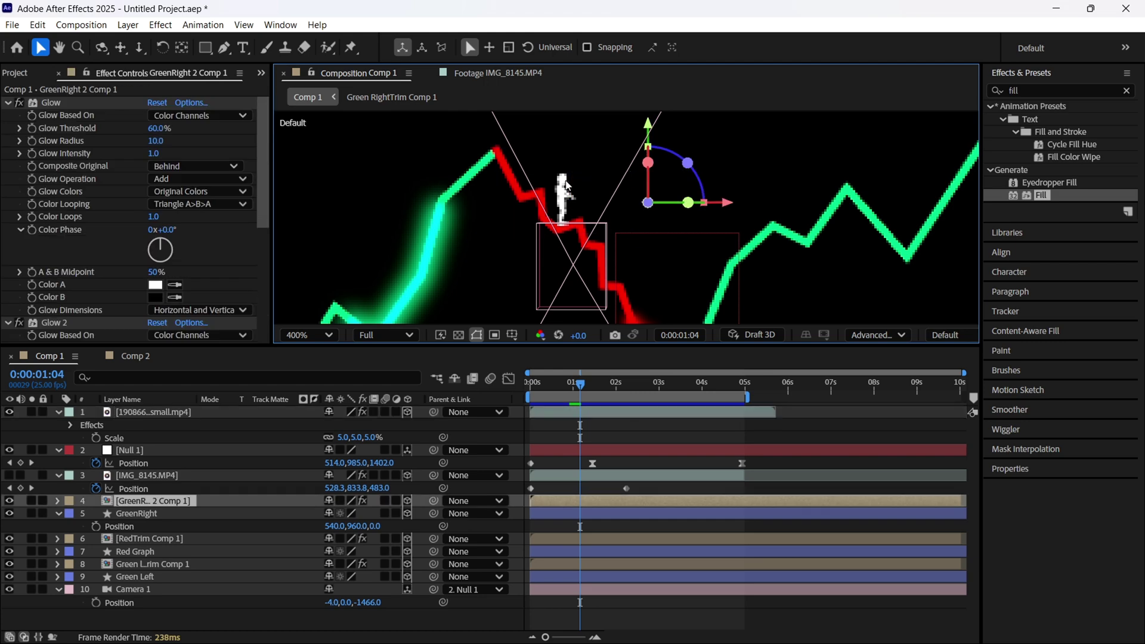
{"action": "left_click", "coordinate": [201, 411]}
{"action": "left_click_drag", "start_coordinate": [575, 385], "coordinate": [603, 391]}
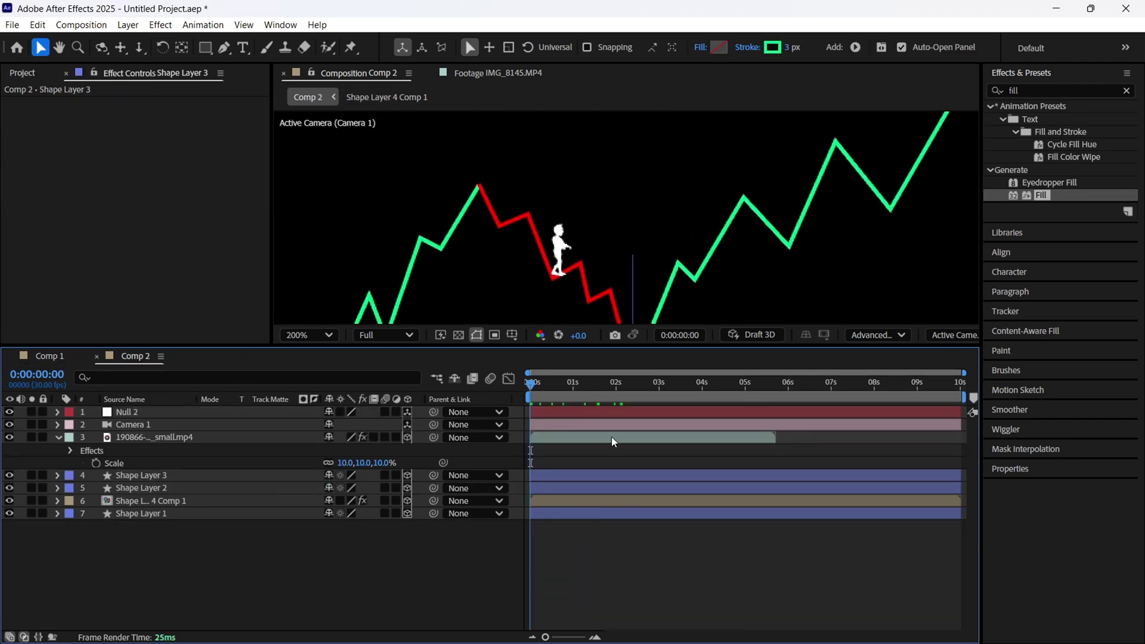
- Nudge the walking figure in Comp 2 so its feet rest on the red line
{"action": "left_click", "coordinate": [612, 441]}
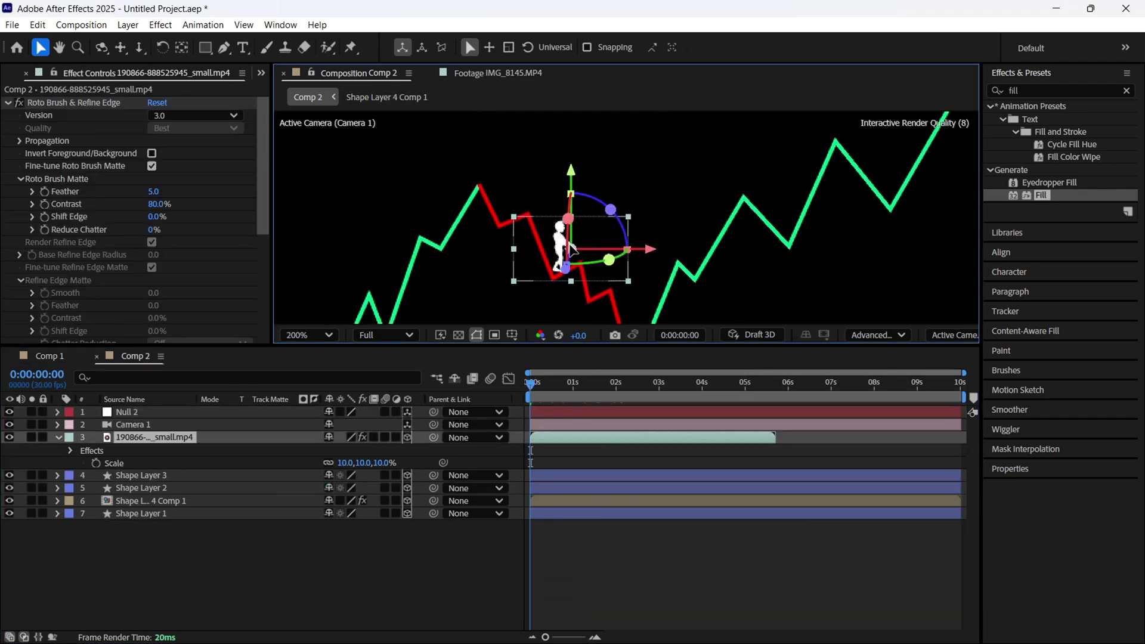
{"action": "left_click", "coordinate": [426, 563]}
{"action": "left_click_drag", "start_coordinate": [550, 264], "coordinate": [553, 265]}
{"action": "left_click", "coordinate": [357, 554]}
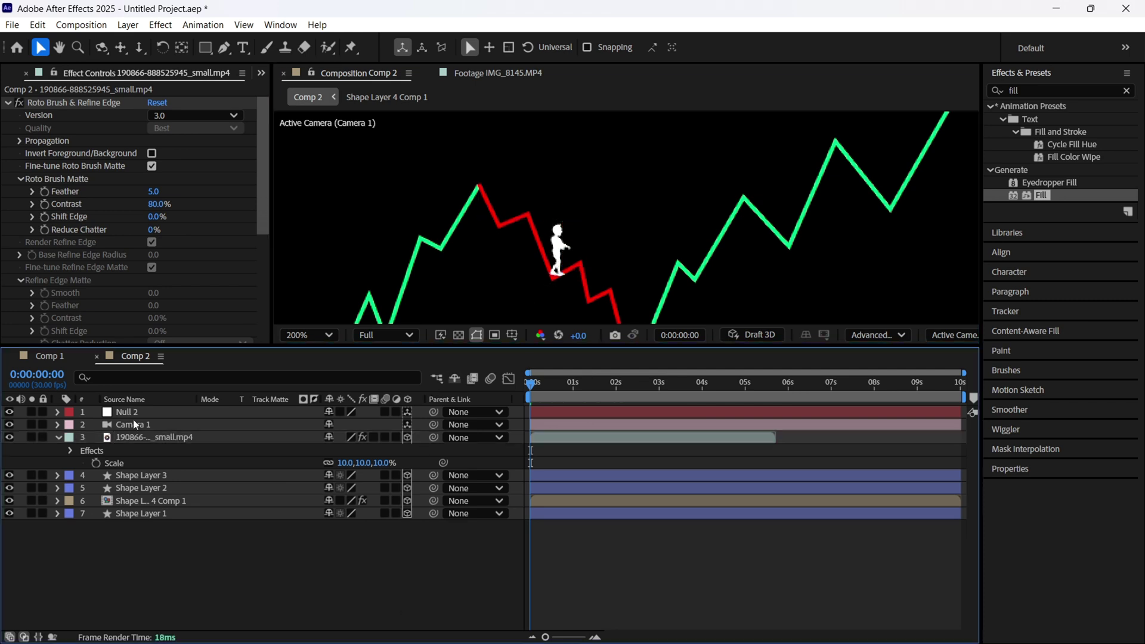
- Parent the walking figure clip, all three shape layers and the Shape Layer 4 pre-comp to Null 2
{"action": "left_click", "coordinate": [131, 424]}
{"action": "left_click", "coordinate": [149, 412]}
{"action": "key", "text": "p"}
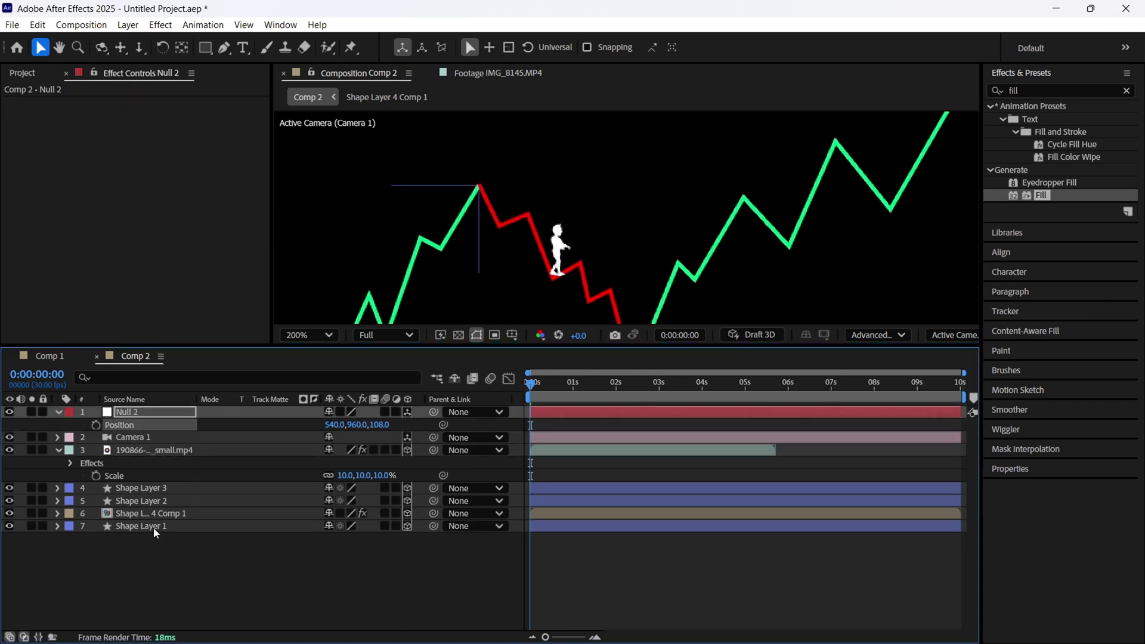
{"action": "left_click", "coordinate": [154, 527]}
{"action": "left_click", "coordinate": [143, 451], "text": "shift"}
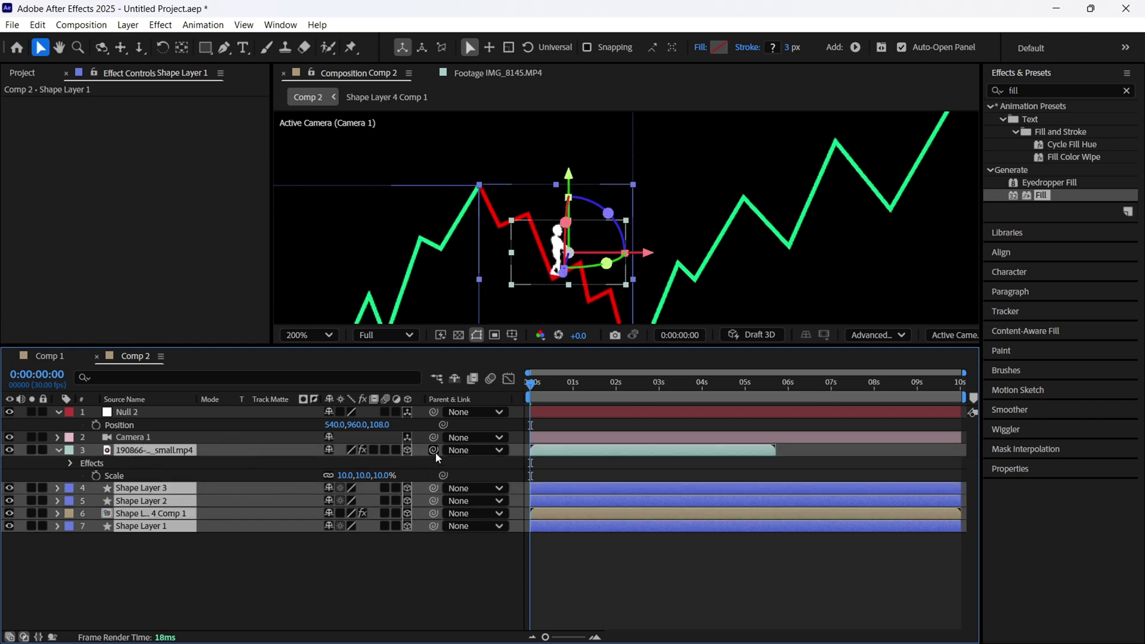
{"action": "left_click_drag", "start_coordinate": [436, 451], "coordinate": [142, 418]}
- Set Null 2's Position to 616, 716, -802 to frame the walking figure close up on the red line
{"action": "left_click", "coordinate": [143, 417]}
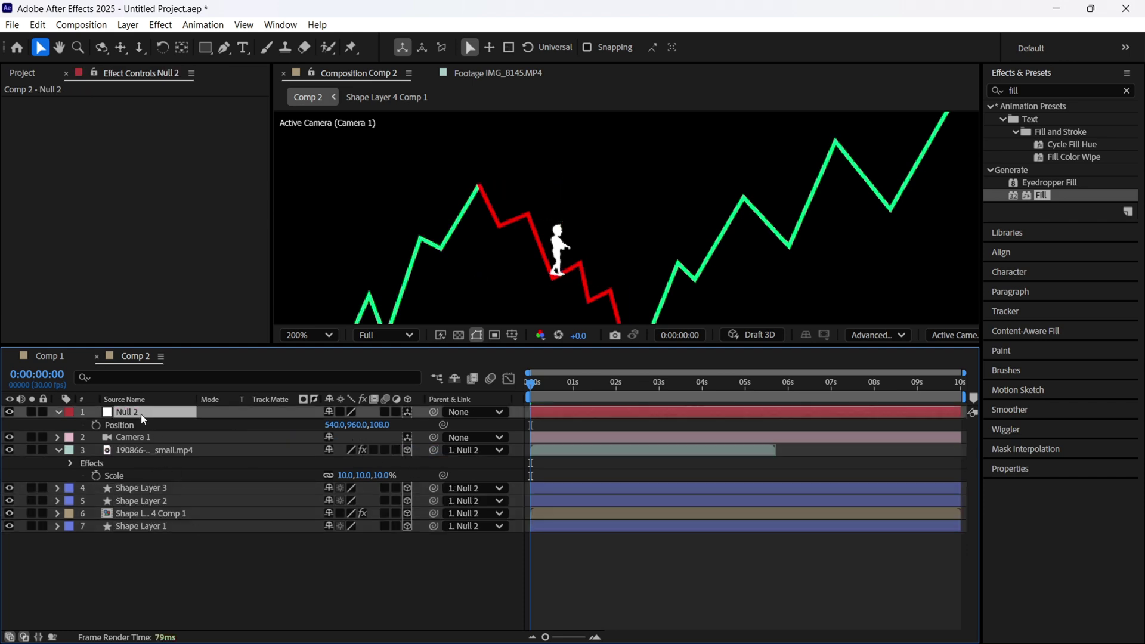
{"action": "left_click_drag", "start_coordinate": [380, 424], "coordinate": [184, 421]}
{"action": "left_click", "coordinate": [388, 425]}
{"action": "left_click", "coordinate": [385, 449]}
{"action": "mouse_move", "coordinate": [332, 425]}
{"action": "left_mouse_down"}
{"action": "mouse_move", "coordinate": [423, 424]}
{"action": "mouse_move", "coordinate": [331, 424]}
{"action": "left_mouse_up"}
{"action": "left_click_drag", "start_coordinate": [655, 344], "coordinate": [620, 385]}
{"action": "scroll", "coordinate": [629, 400], "scroll_direction": "down", "scroll_amount": 2}
{"action": "left_click_drag", "start_coordinate": [356, 465], "coordinate": [64, 465]}
{"action": "left_click_drag", "start_coordinate": [388, 439], "coordinate": [341, 439]}
{"action": "left_click_drag", "start_coordinate": [379, 465], "coordinate": [332, 465]}
{"action": "left_click_drag", "start_coordinate": [331, 465], "coordinate": [377, 465]}
{"action": "left_click_drag", "start_coordinate": [511, 386], "coordinate": [511, 449]}
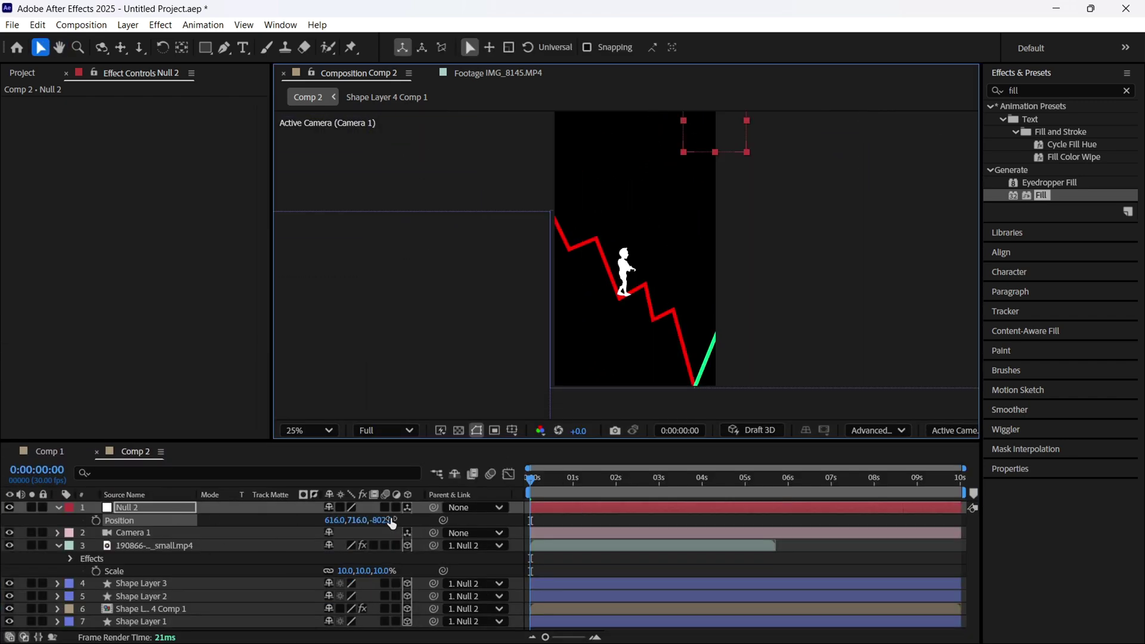
- Add a Position keyframe to Null 2 and move it to just after 1 second
{"action": "left_click", "coordinate": [96, 520]}
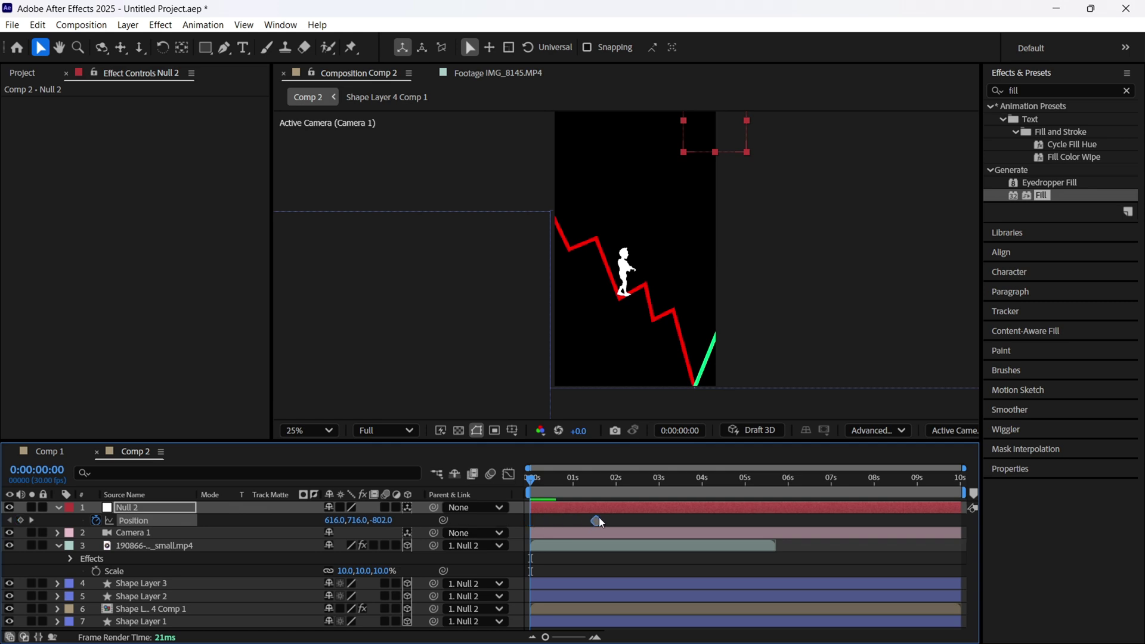
{"action": "left_click_drag", "start_coordinate": [591, 516], "coordinate": [588, 517]}
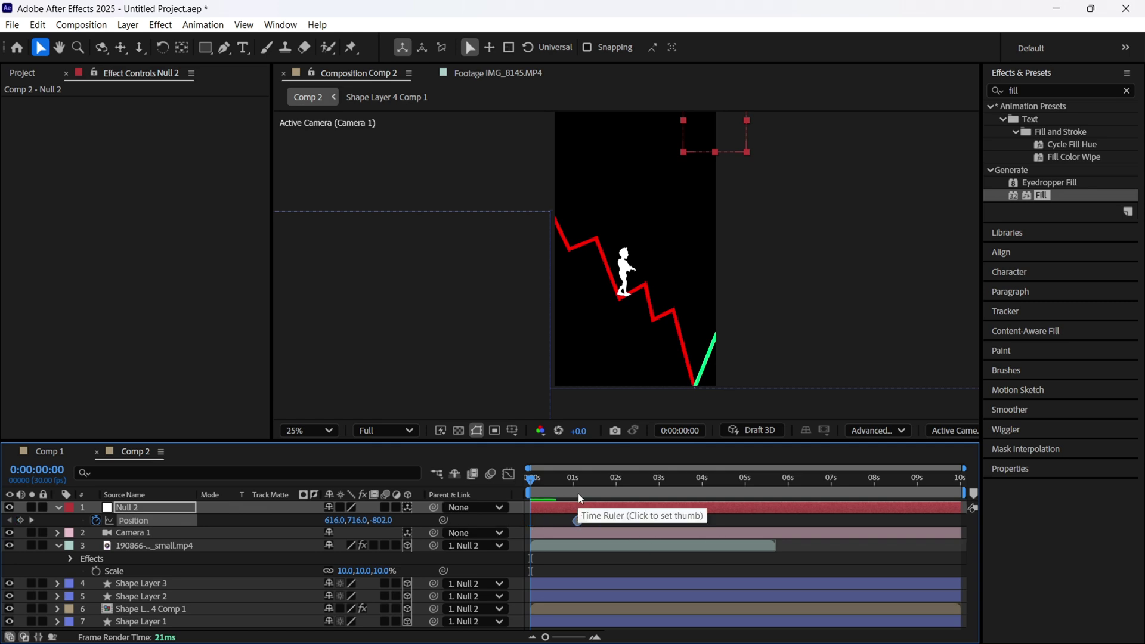
{"action": "left_click", "coordinate": [579, 481]}
{"action": "mouse_move", "coordinate": [578, 477]}
{"action": "left_mouse_down"}
{"action": "mouse_move", "coordinate": [578, 490]}
{"action": "mouse_move", "coordinate": [600, 482]}
{"action": "left_mouse_up"}
{"action": "left_click", "coordinate": [585, 522]}
{"action": "left_click", "coordinate": [578, 520]}
{"action": "left_click", "coordinate": [576, 481]}
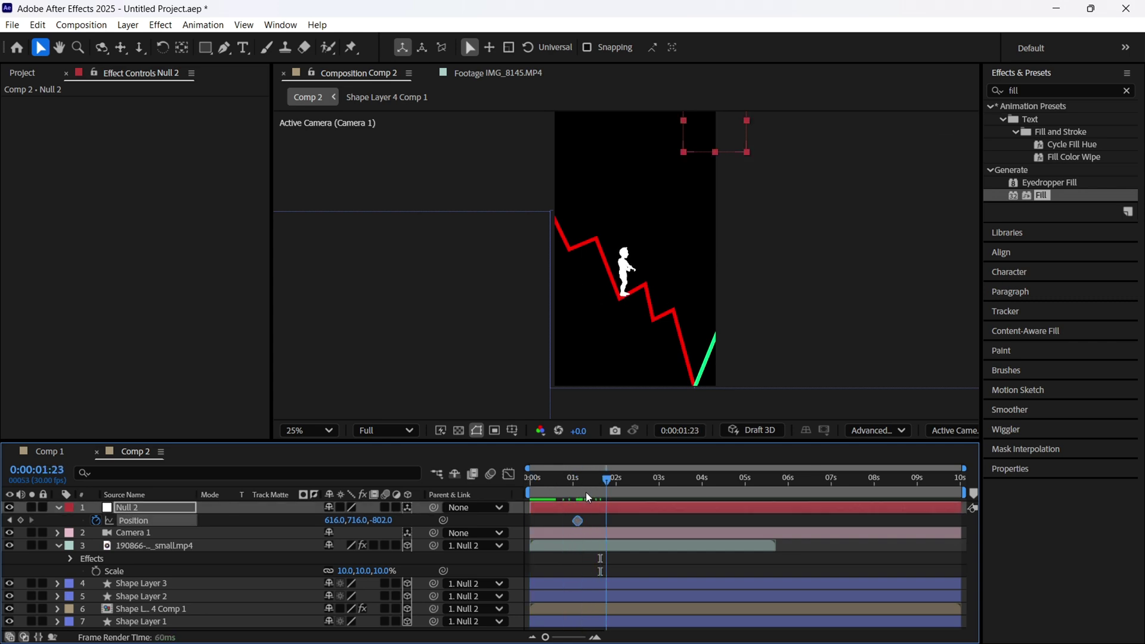
- Keyframe Null 2's Z position at 5 seconds, pushed back far enough to show the whole graph
{"action": "left_click_drag", "start_coordinate": [583, 490], "coordinate": [747, 488]}
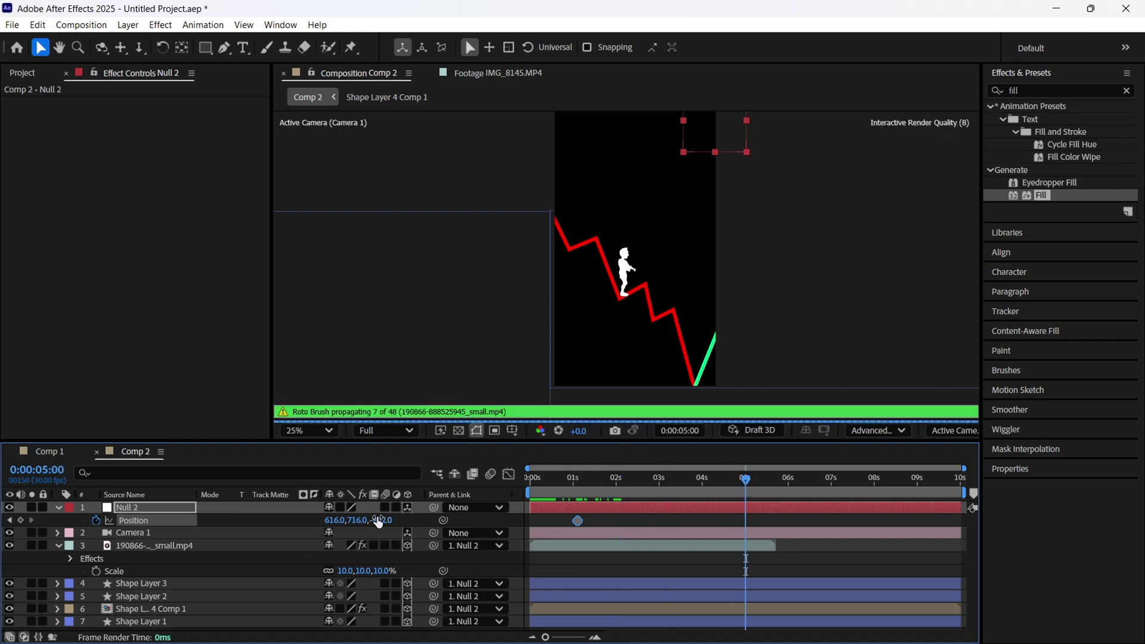
{"action": "left_click_drag", "start_coordinate": [382, 520], "coordinate": [697, 480]}
{"action": "left_click", "coordinate": [782, 301]}
- Apply Easy Ease to both of Null 2's Position keyframes
{"action": "left_click_drag", "start_coordinate": [749, 536], "coordinate": [569, 506]}
{"action": "key", "text": "F9"}
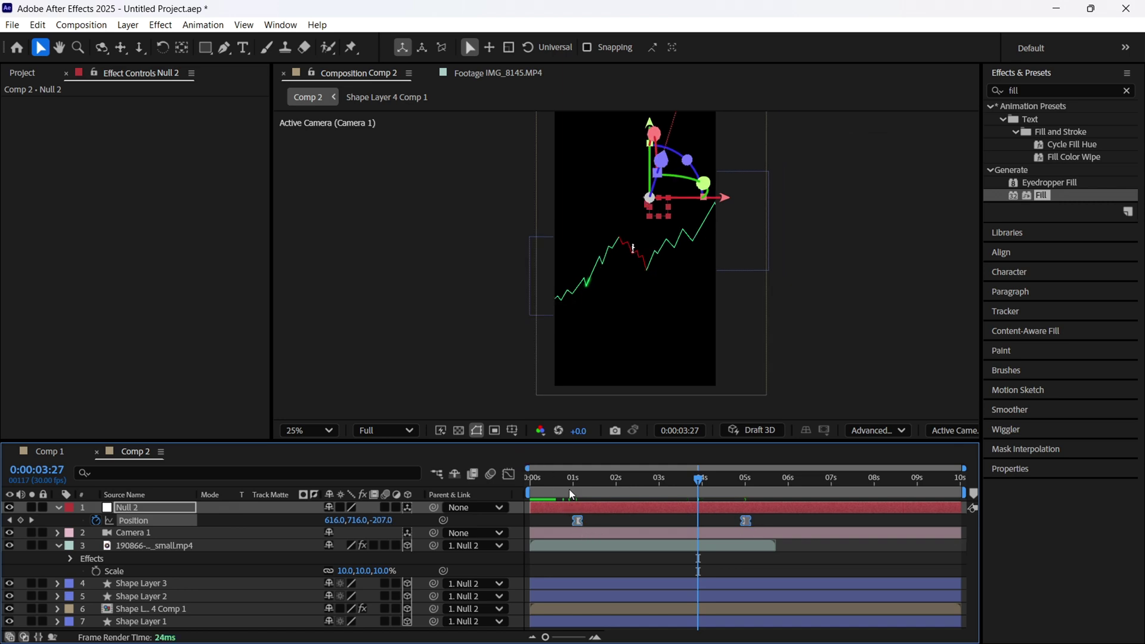
{"action": "right_click", "coordinate": [580, 521]}
{"action": "mouse_move", "coordinate": [743, 511]}
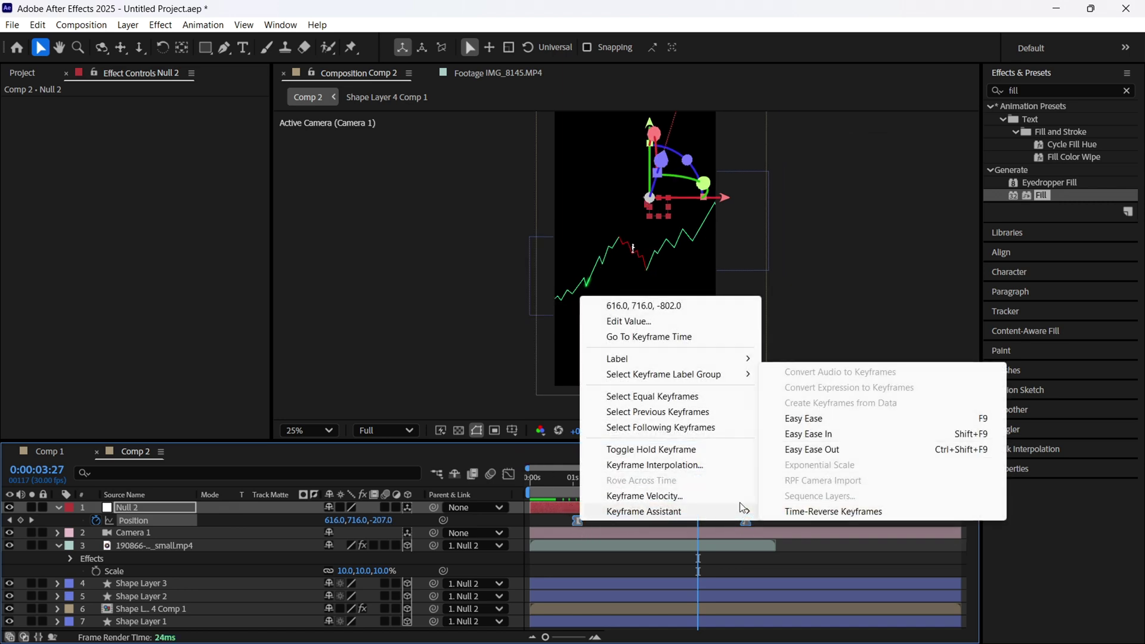
{"action": "left_click", "coordinate": [550, 527]}
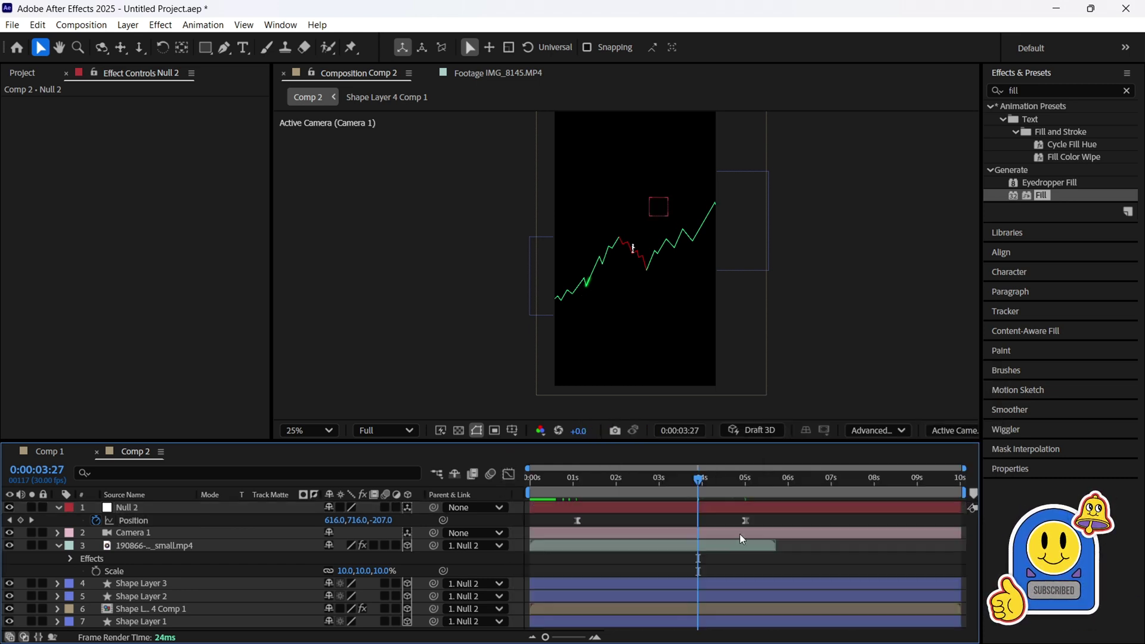
- Reshape the speed graph of Null 2's Position so the move peaks earlier and slows gradually into the last keyframe
{"action": "left_click_drag", "start_coordinate": [779, 513], "coordinate": [569, 519]}
{"action": "left_click", "coordinate": [508, 474]}
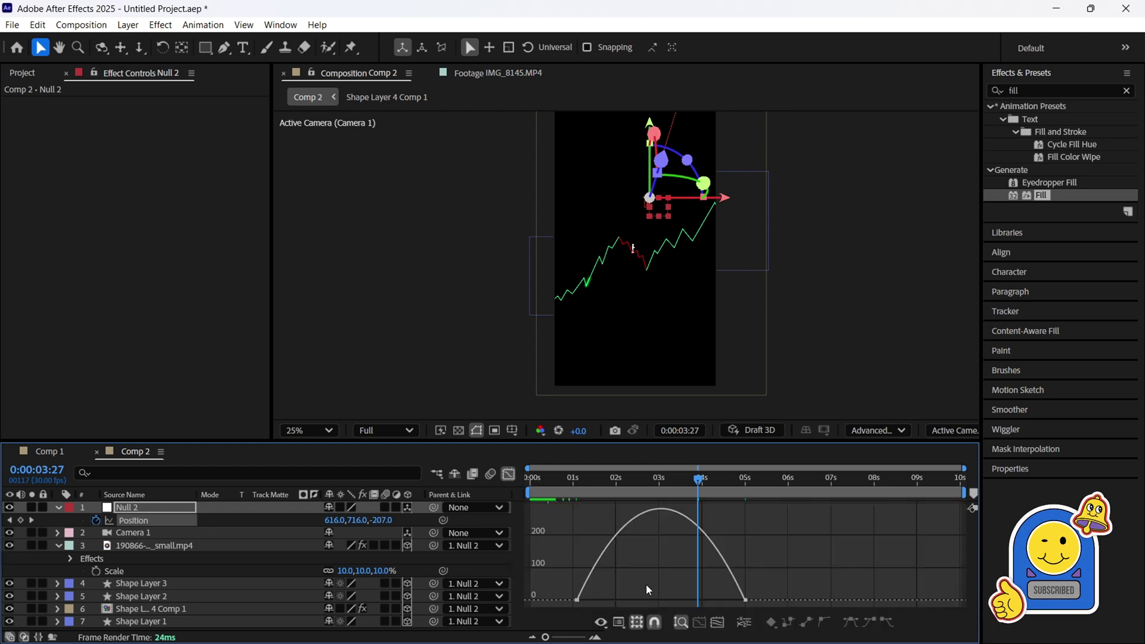
{"action": "left_click_drag", "start_coordinate": [604, 600], "coordinate": [665, 600]}
{"action": "left_click", "coordinate": [510, 474]}
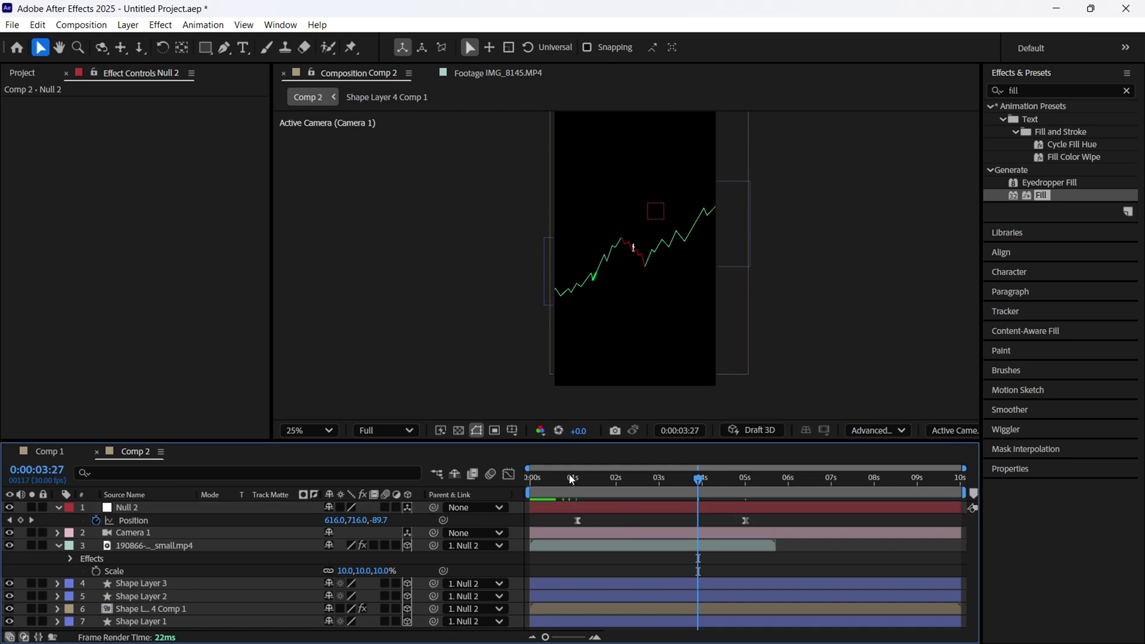
- Preview the zoom-out animation and end the work area at about 5 seconds
{"action": "left_click", "coordinate": [571, 479]}
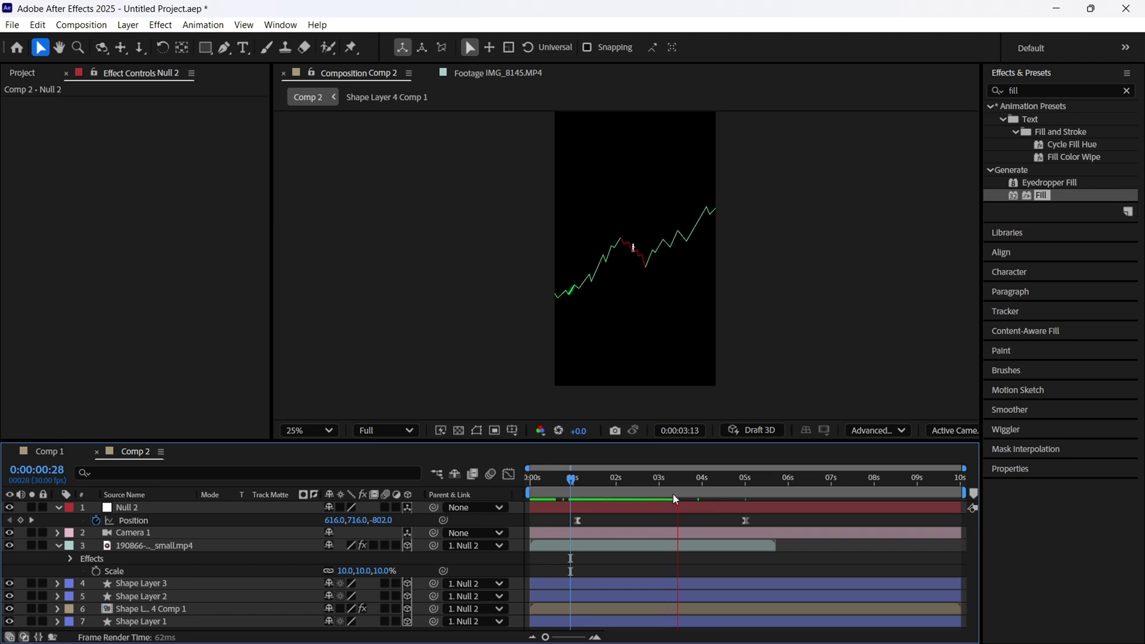
{"action": "key", "text": "space"}
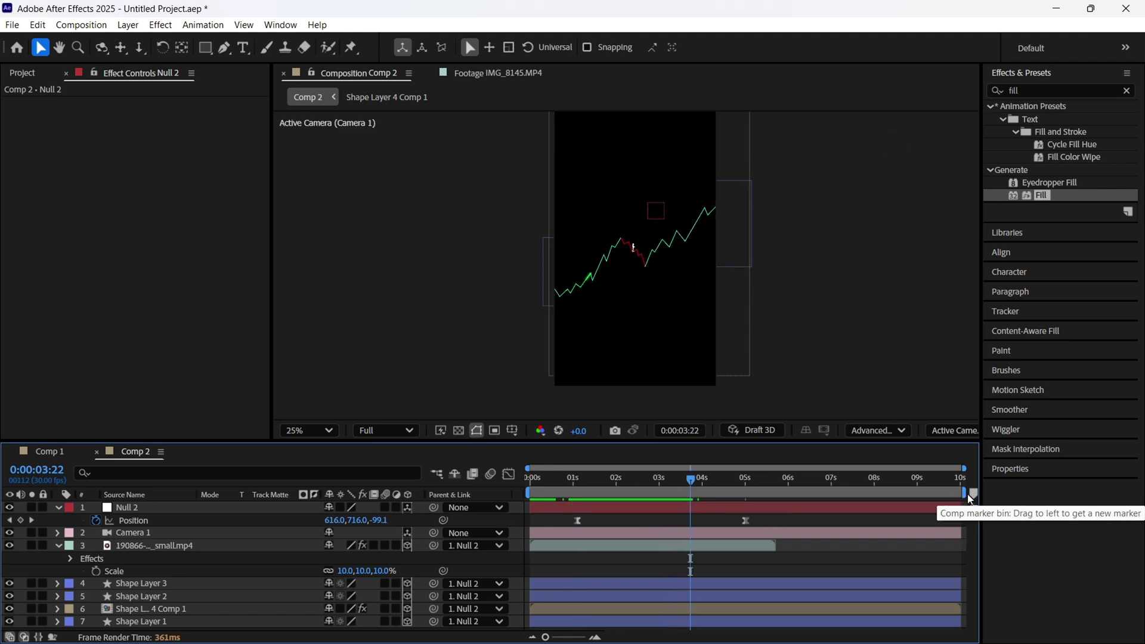
{"action": "left_click_drag", "start_coordinate": [973, 493], "coordinate": [745, 485]}
{"action": "mouse_move", "coordinate": [572, 484]}
{"action": "left_mouse_down"}
{"action": "mouse_move", "coordinate": [592, 485]}
{"action": "mouse_move", "coordinate": [559, 481]}
{"action": "mouse_move", "coordinate": [593, 483]}
{"action": "mouse_move", "coordinate": [563, 502]}
{"action": "mouse_move", "coordinate": [607, 507]}
{"action": "mouse_move", "coordinate": [569, 482]}
{"action": "left_mouse_up"}
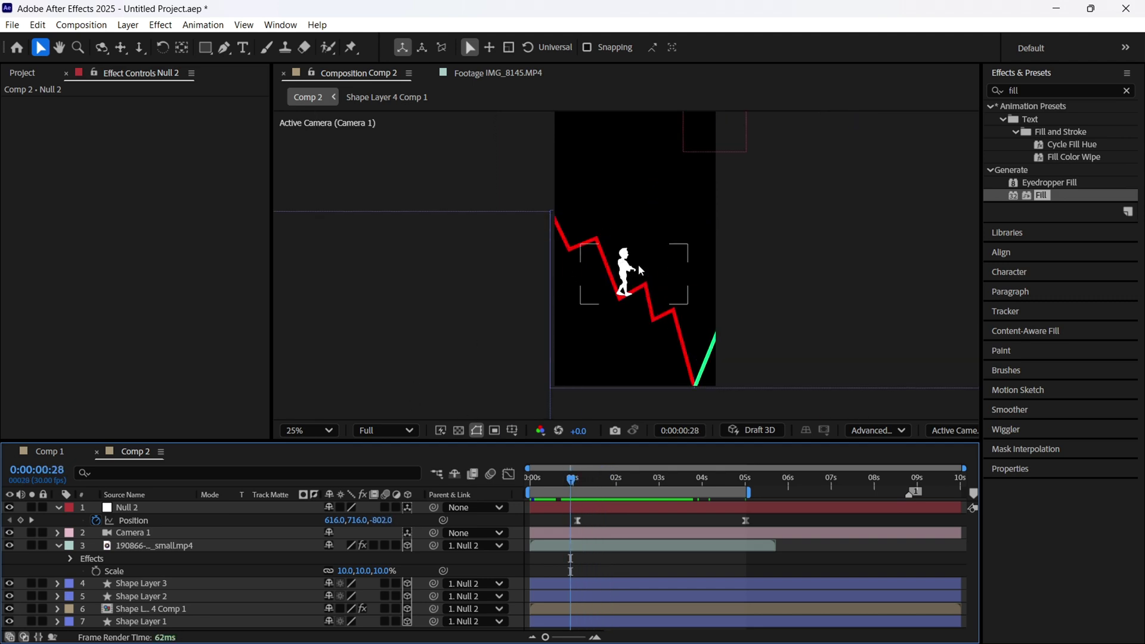
- Move Null 2's first Position keyframe to 0:00:00:28 and return the playhead to the start
{"action": "left_click", "coordinate": [114, 510]}
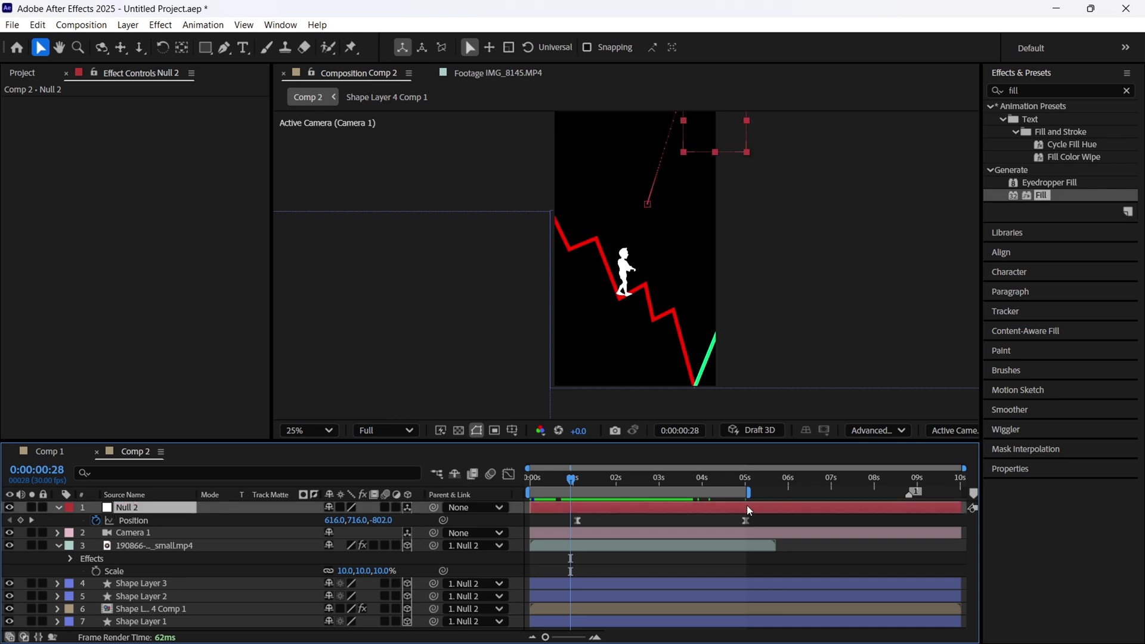
{"action": "left_click", "coordinate": [610, 522]}
{"action": "left_click", "coordinate": [573, 521]}
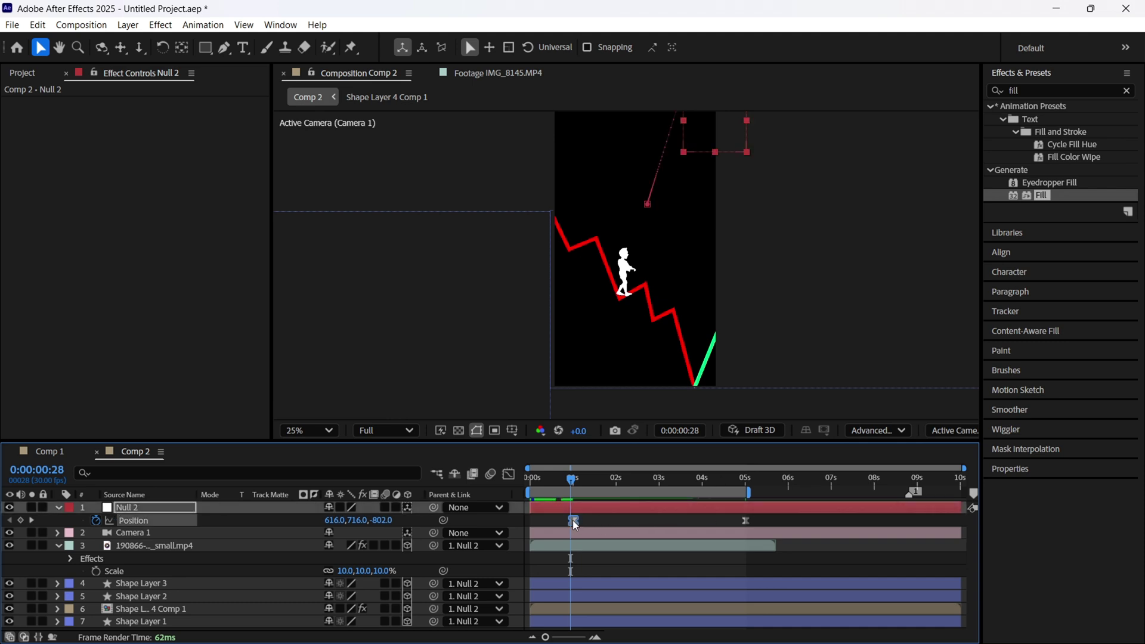
{"action": "left_click", "coordinate": [588, 517]}
{"action": "left_click_drag", "start_coordinate": [572, 478], "coordinate": [575, 478]}
{"action": "left_click_drag", "start_coordinate": [573, 521], "coordinate": [530, 484]}
{"action": "left_click", "coordinate": [584, 520]}
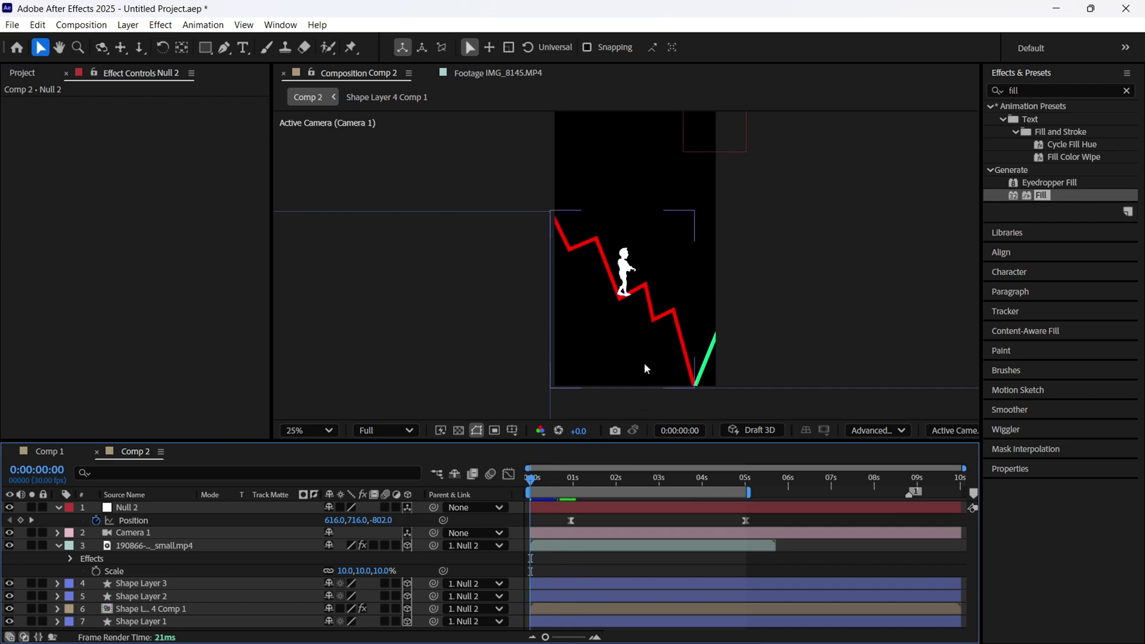